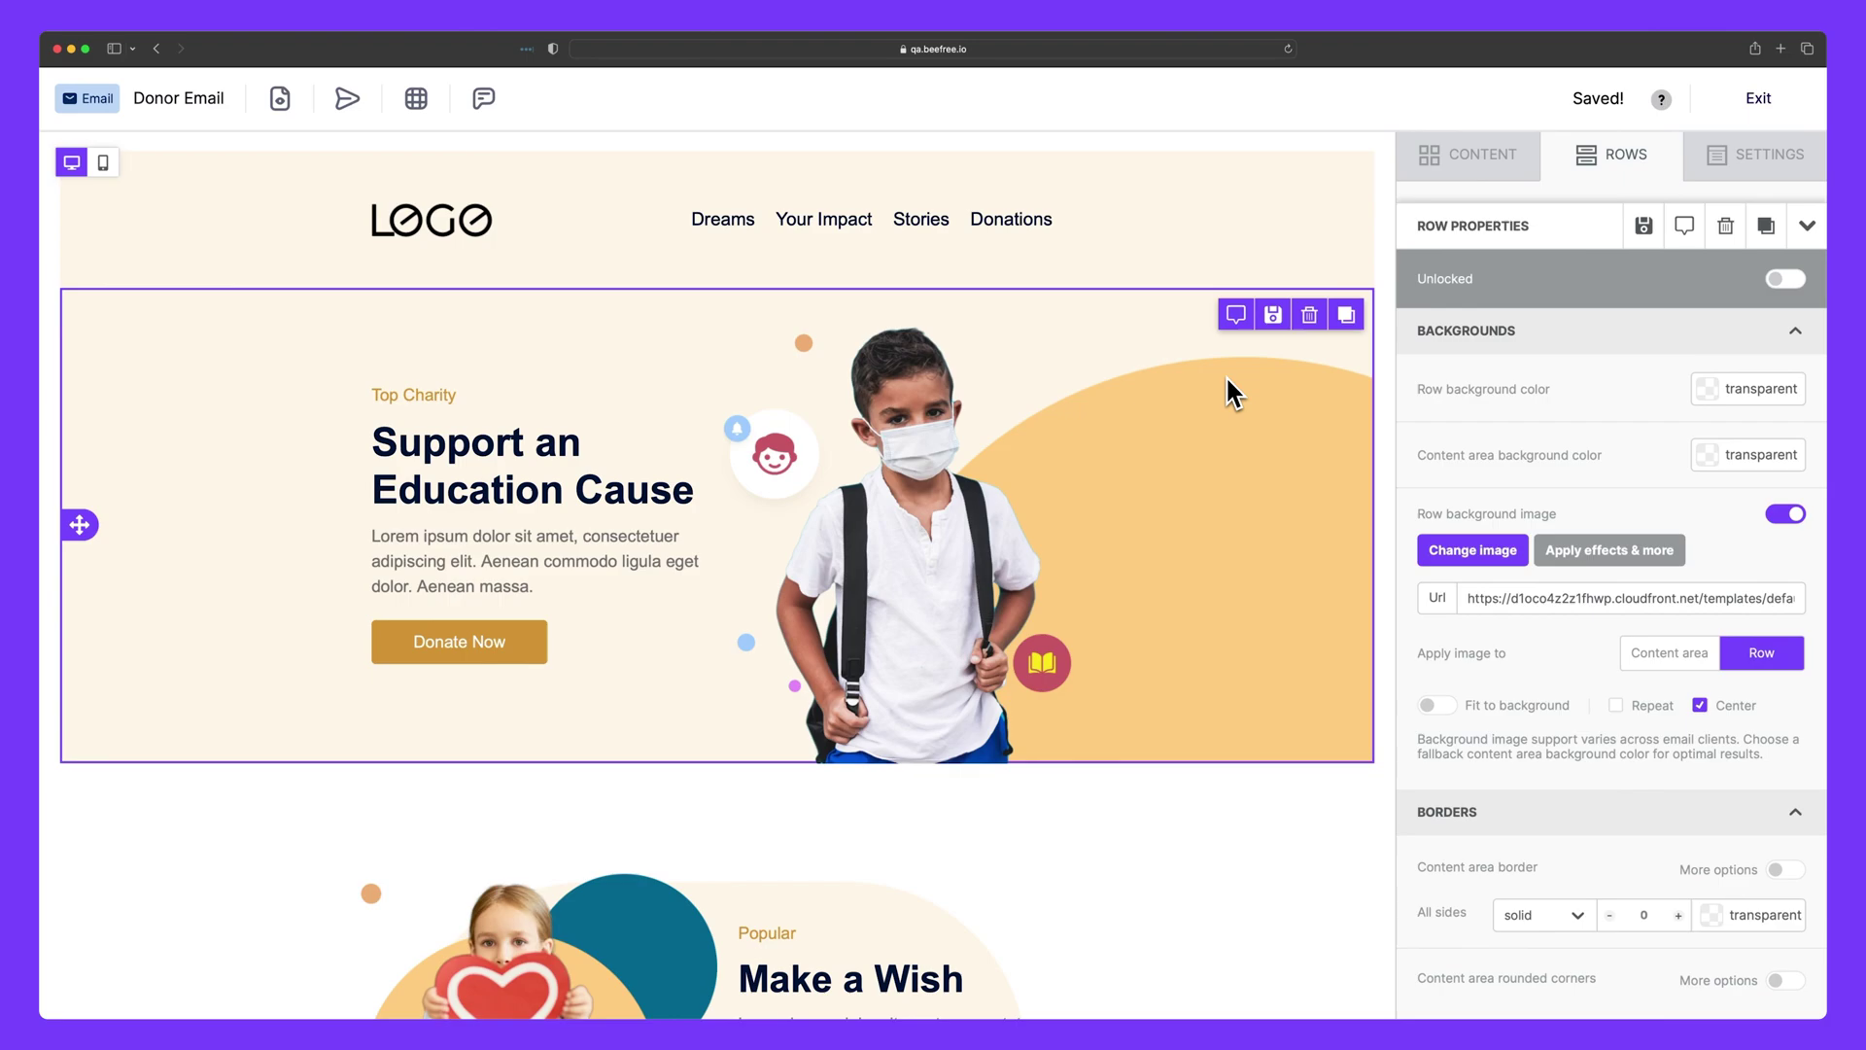
- Look through all the properties of the "Support an Education Cause" row, from backgrounds to columns structure
{"action": "scroll", "coordinate": [1606, 399], "scroll_direction": "down", "scroll_amount": 3}
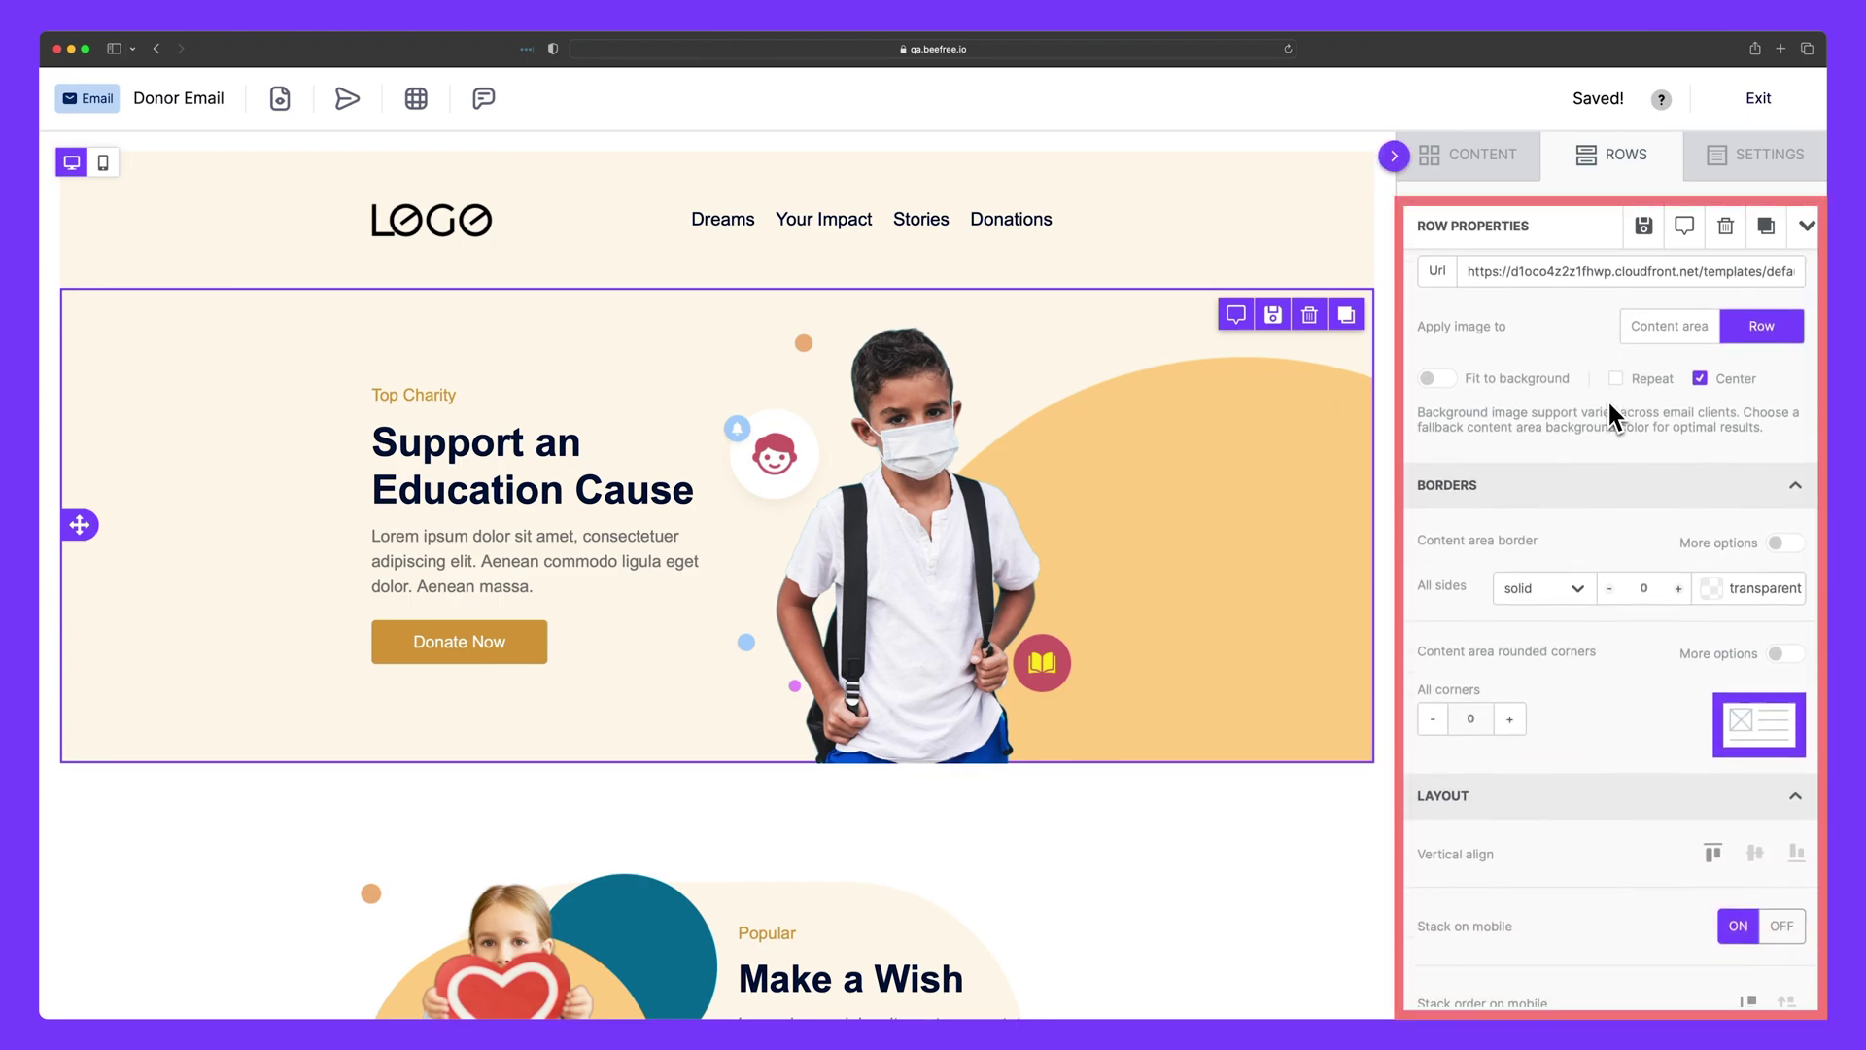
{"action": "scroll", "coordinate": [1608, 413], "scroll_direction": "down", "scroll_amount": 5}
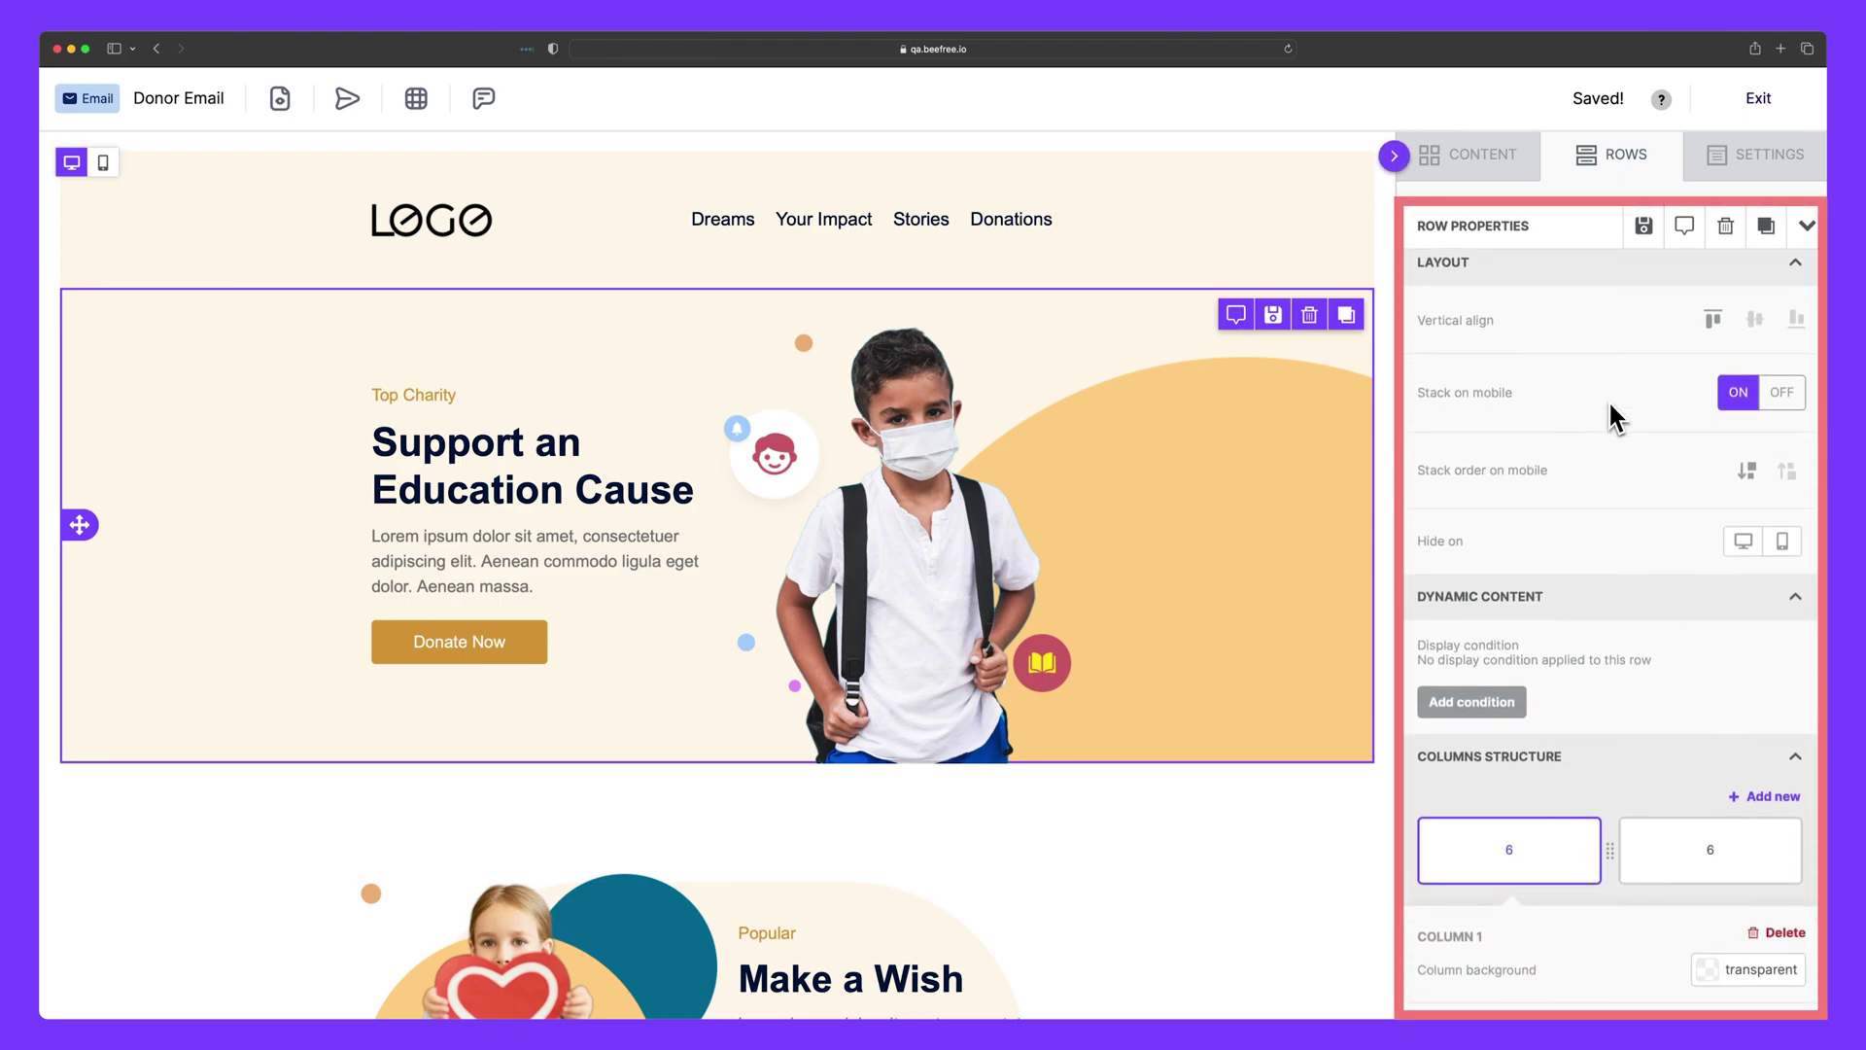
{"action": "scroll", "coordinate": [1611, 408], "scroll_direction": "down", "scroll_amount": 3}
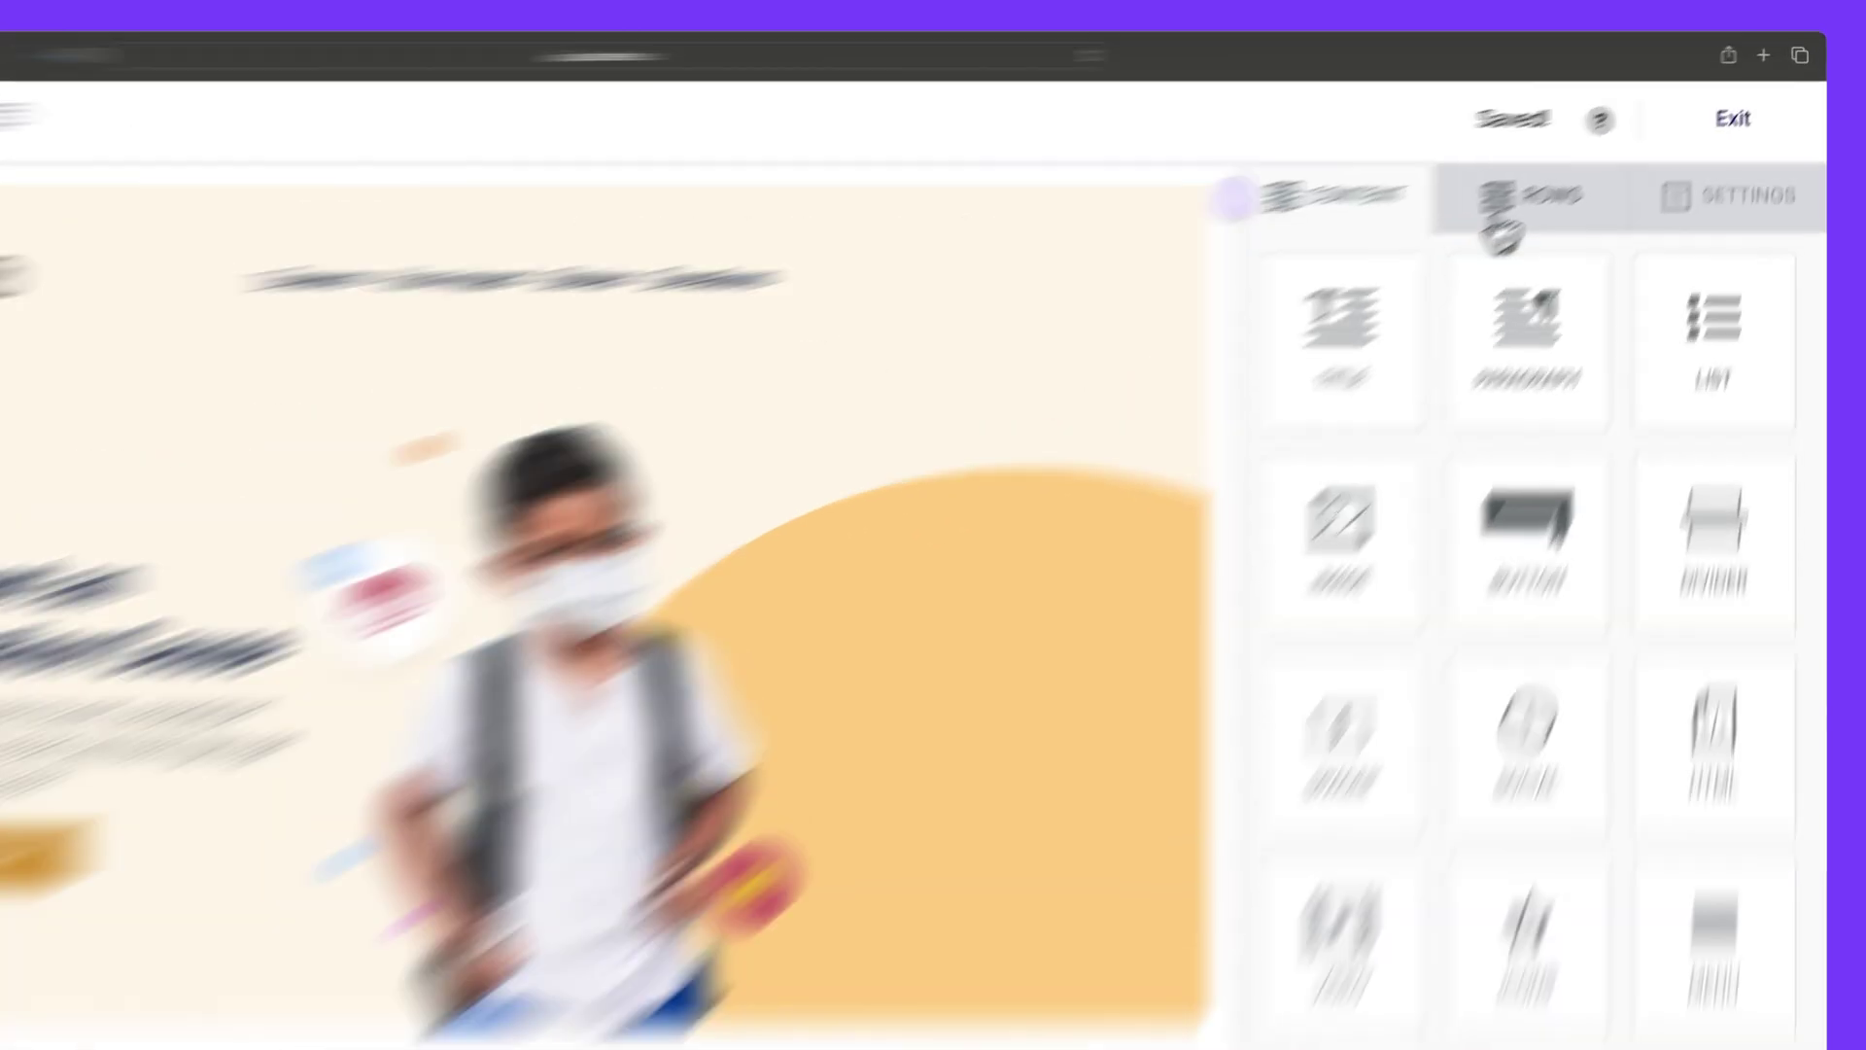
- Insert an empty one-column row between the logo header and the "Support an Education Cause" row
{"action": "left_click", "coordinate": [1591, 163]}
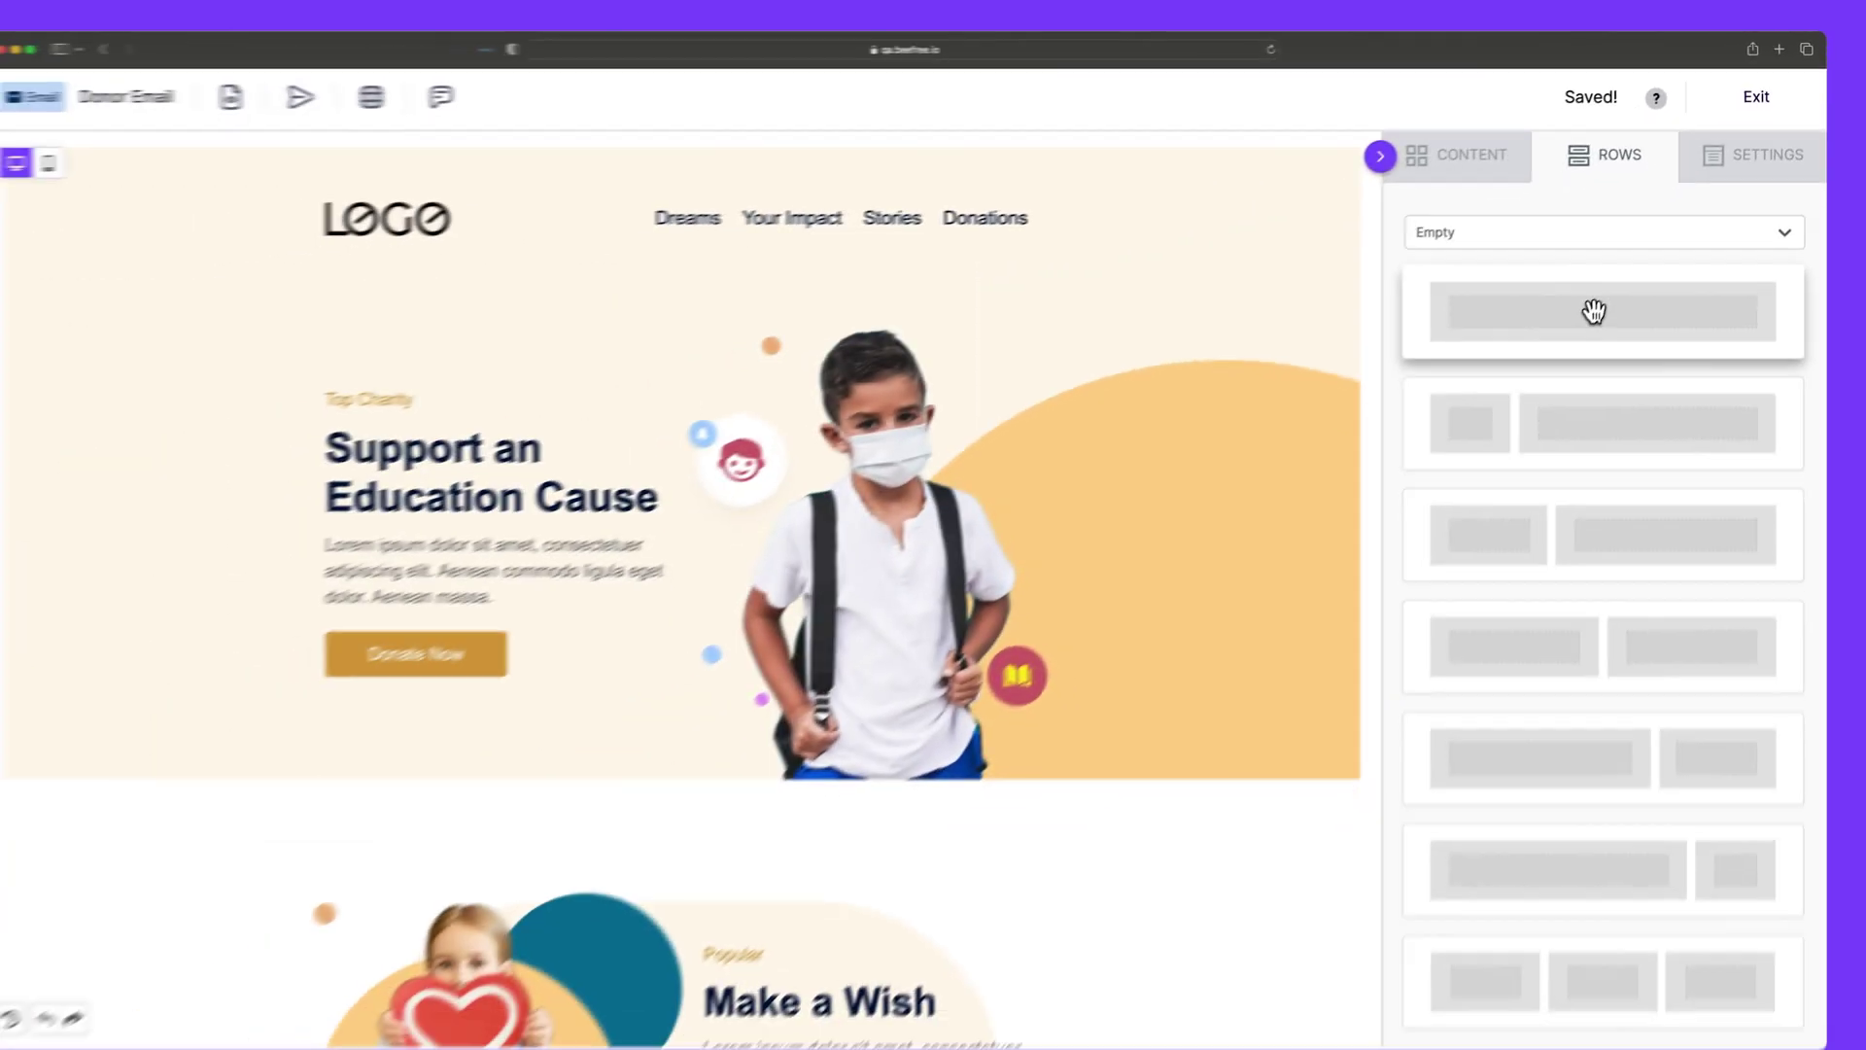
{"action": "left_click_drag", "start_coordinate": [1388, 564], "coordinate": [822, 288]}
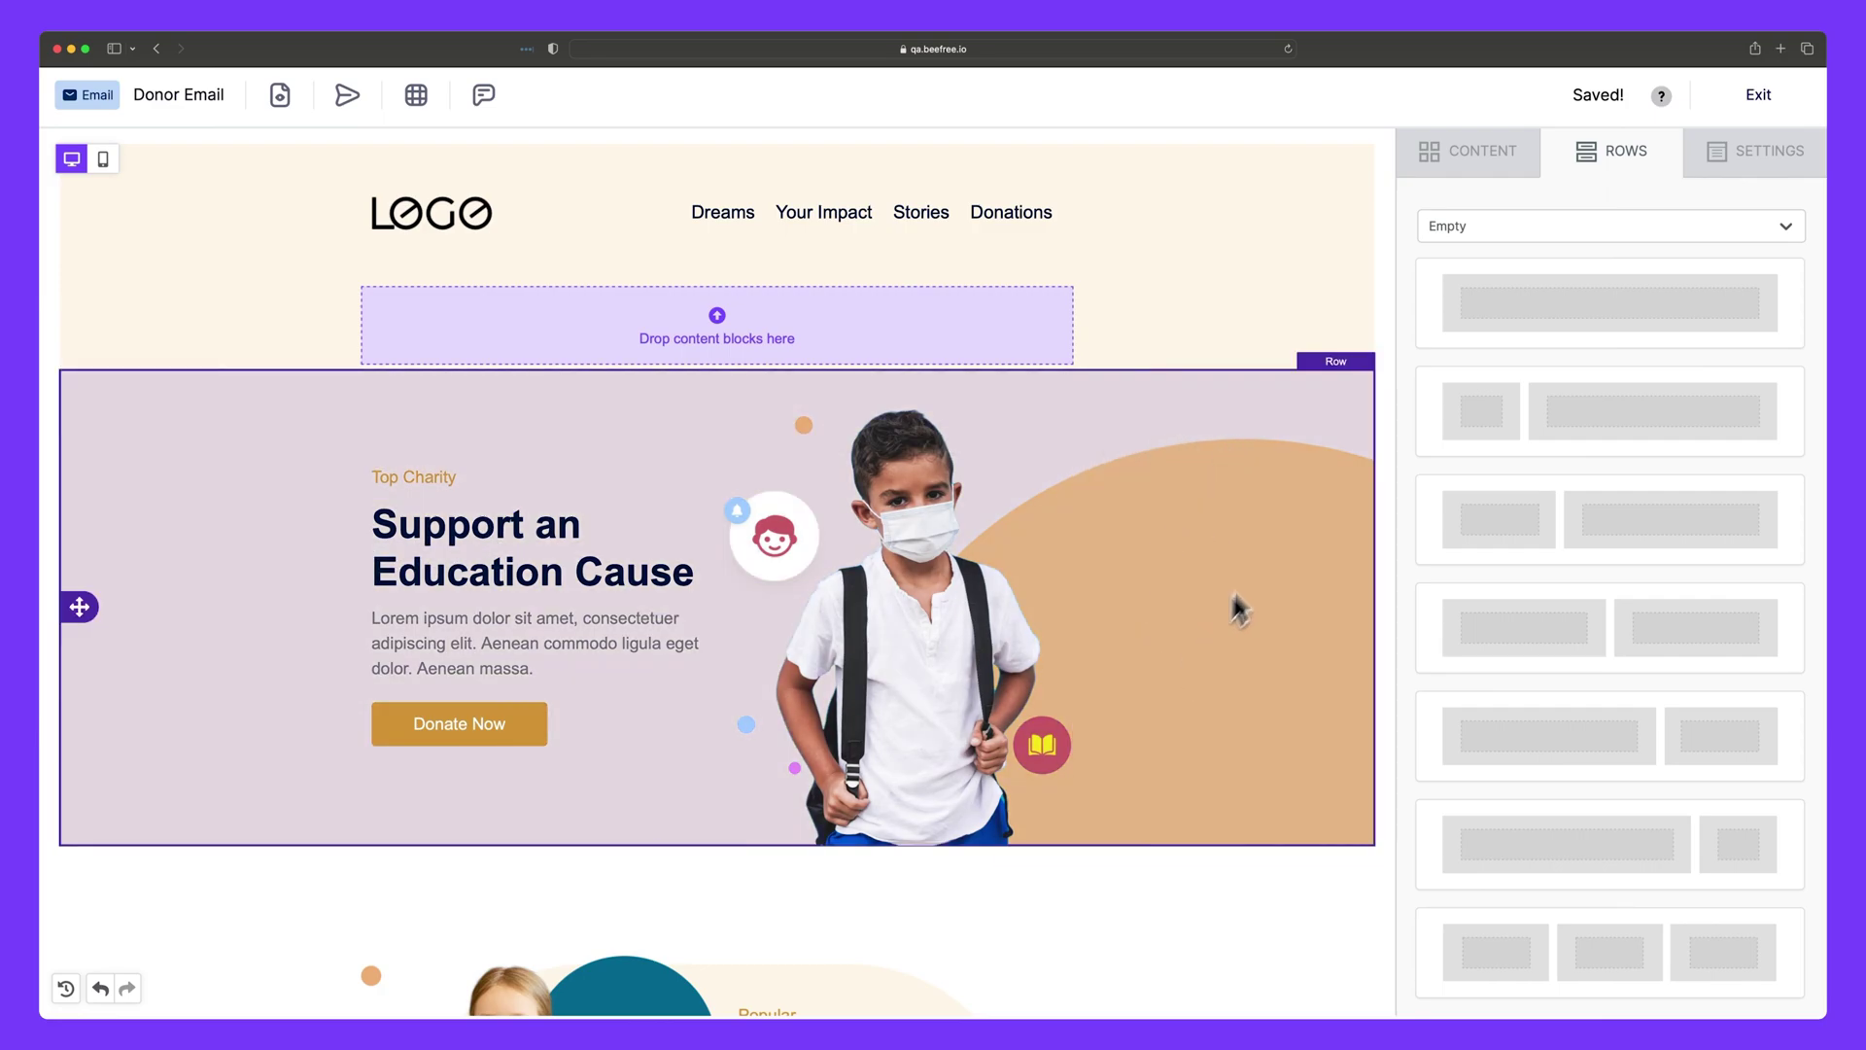
- Select the "Support an Education Cause" row and look over its background, border and layout properties
{"action": "left_click", "coordinate": [1238, 509]}
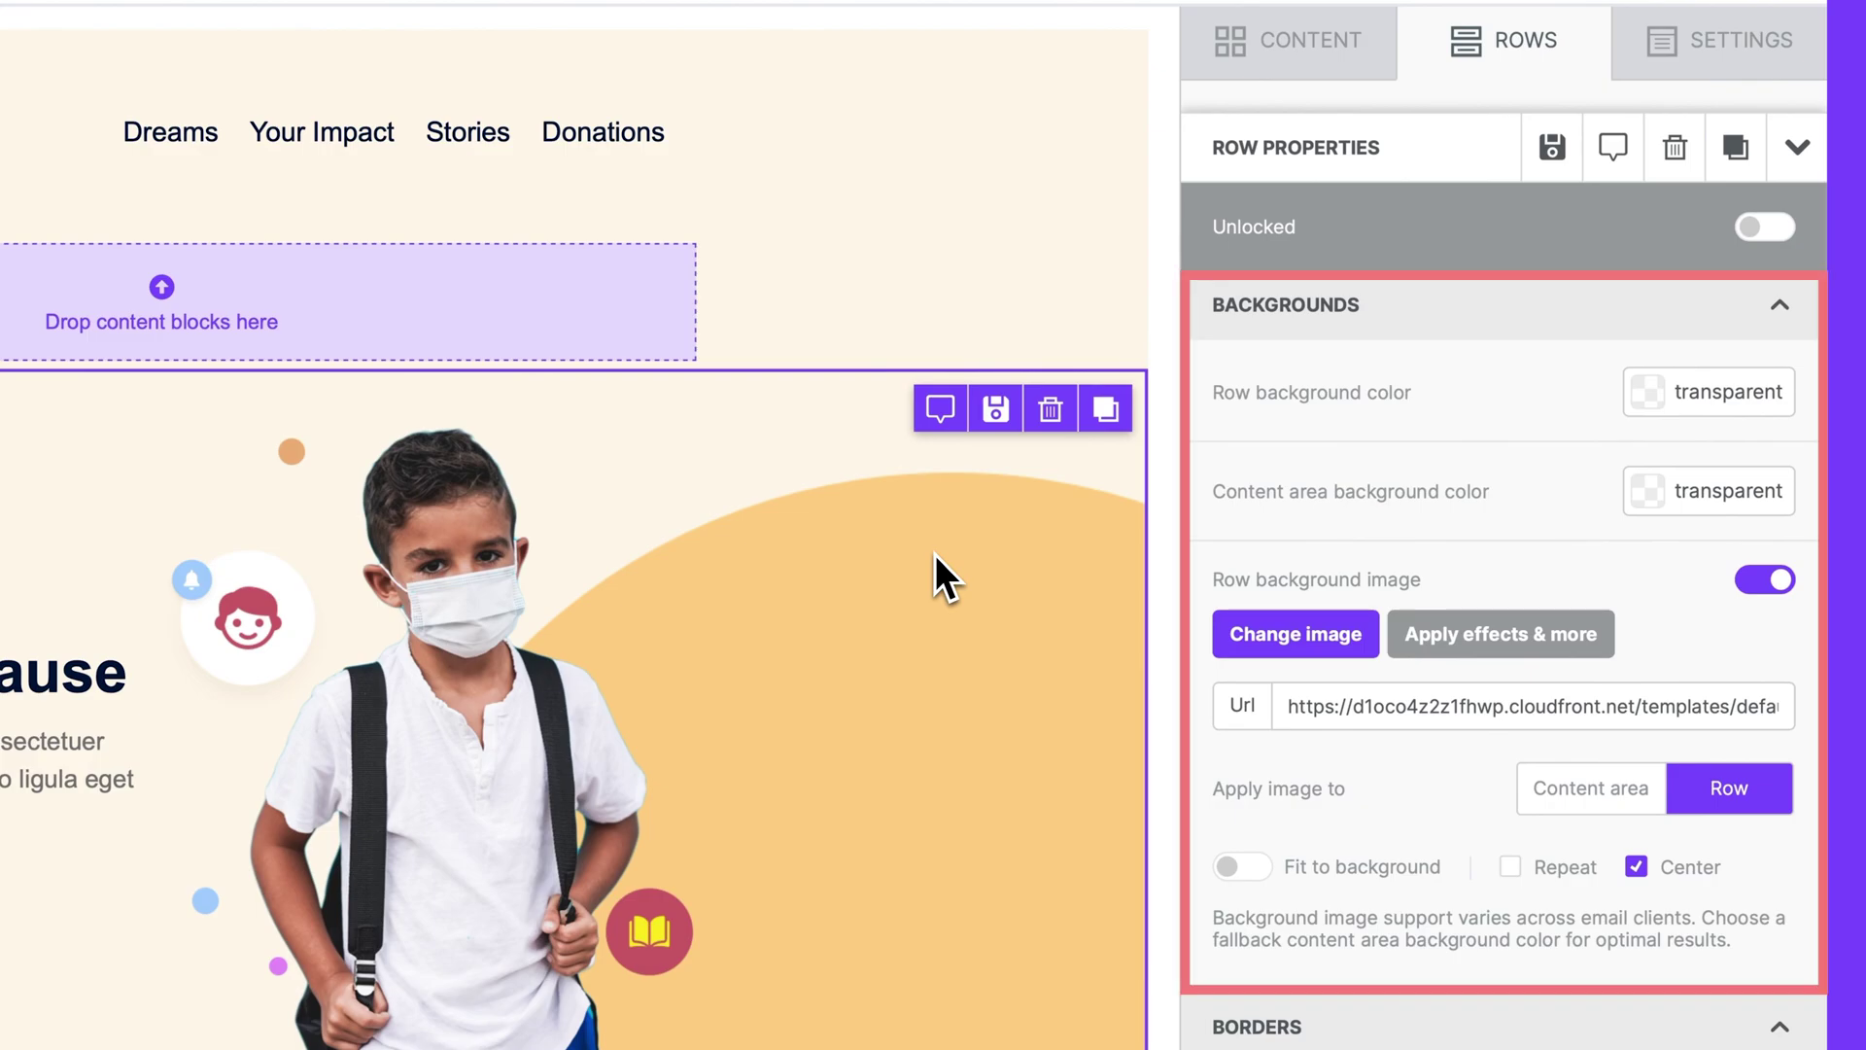
{"action": "scroll", "coordinate": [1571, 499], "scroll_direction": "down", "scroll_amount": 10}
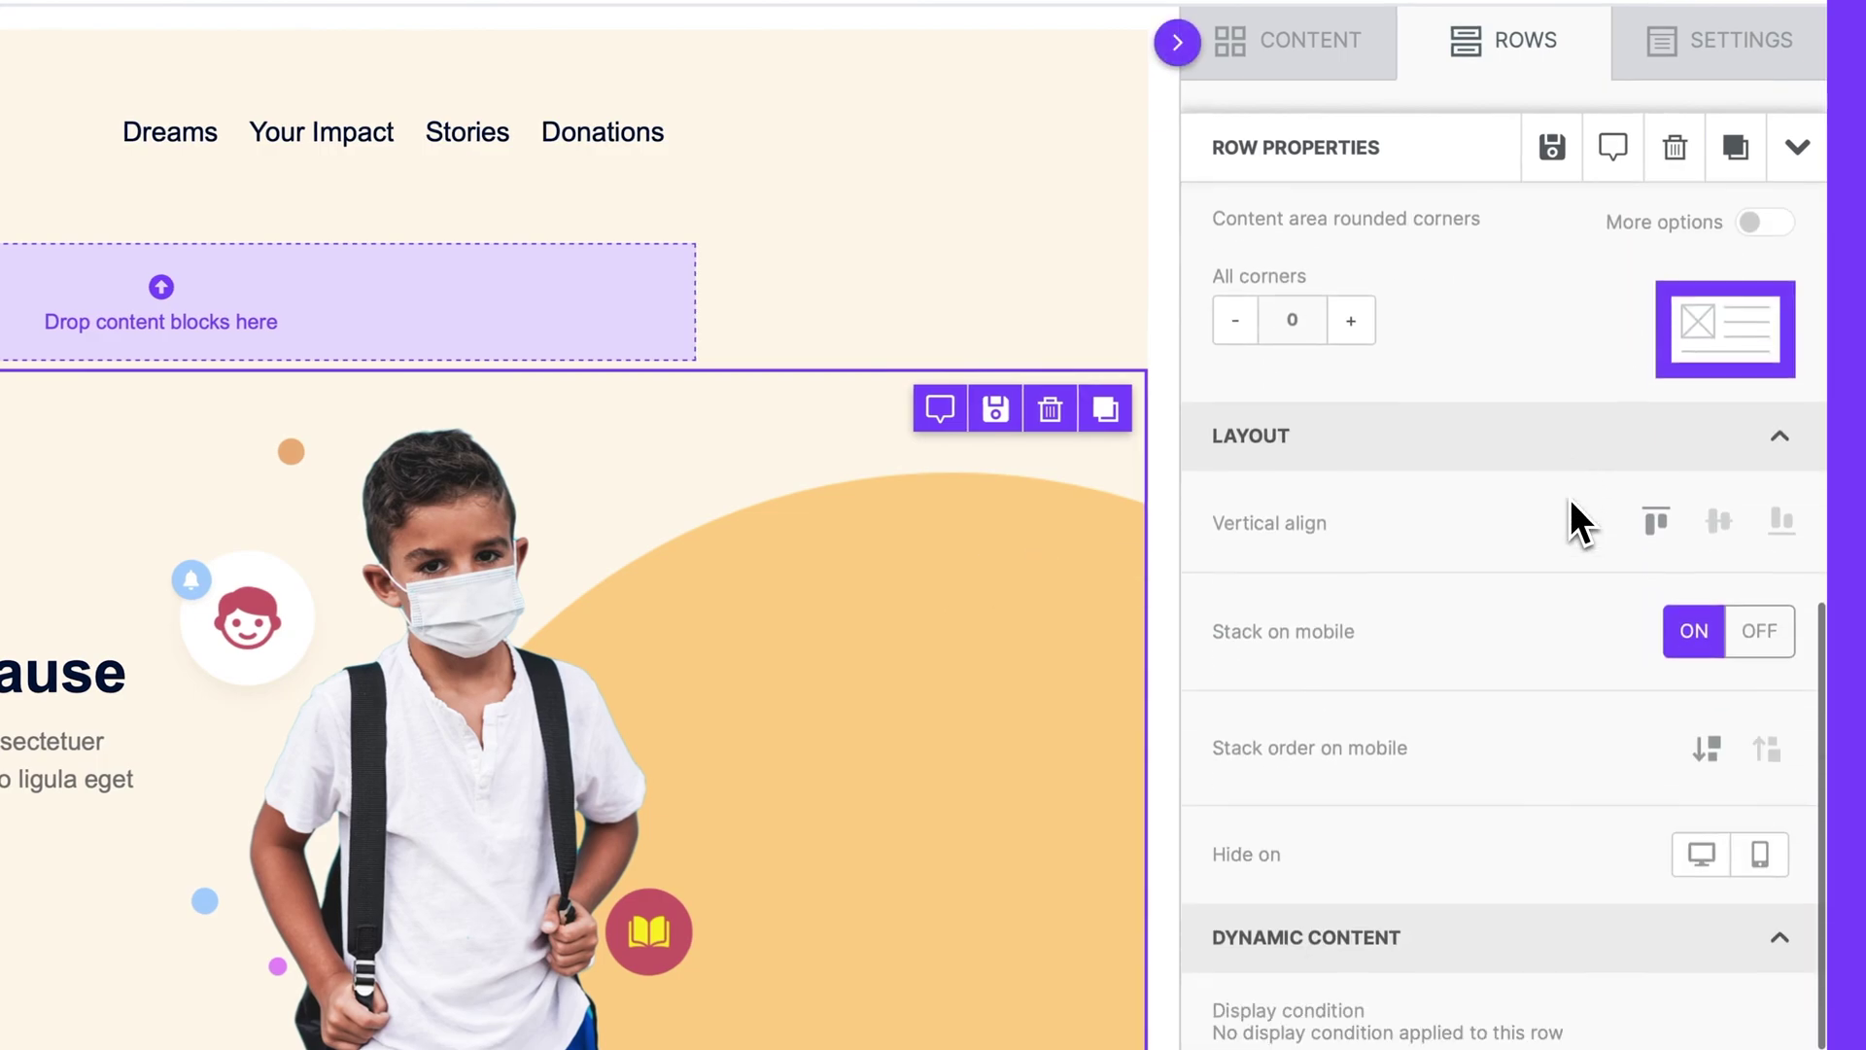
{"action": "scroll", "coordinate": [1571, 499], "scroll_direction": "up", "scroll_amount": 10}
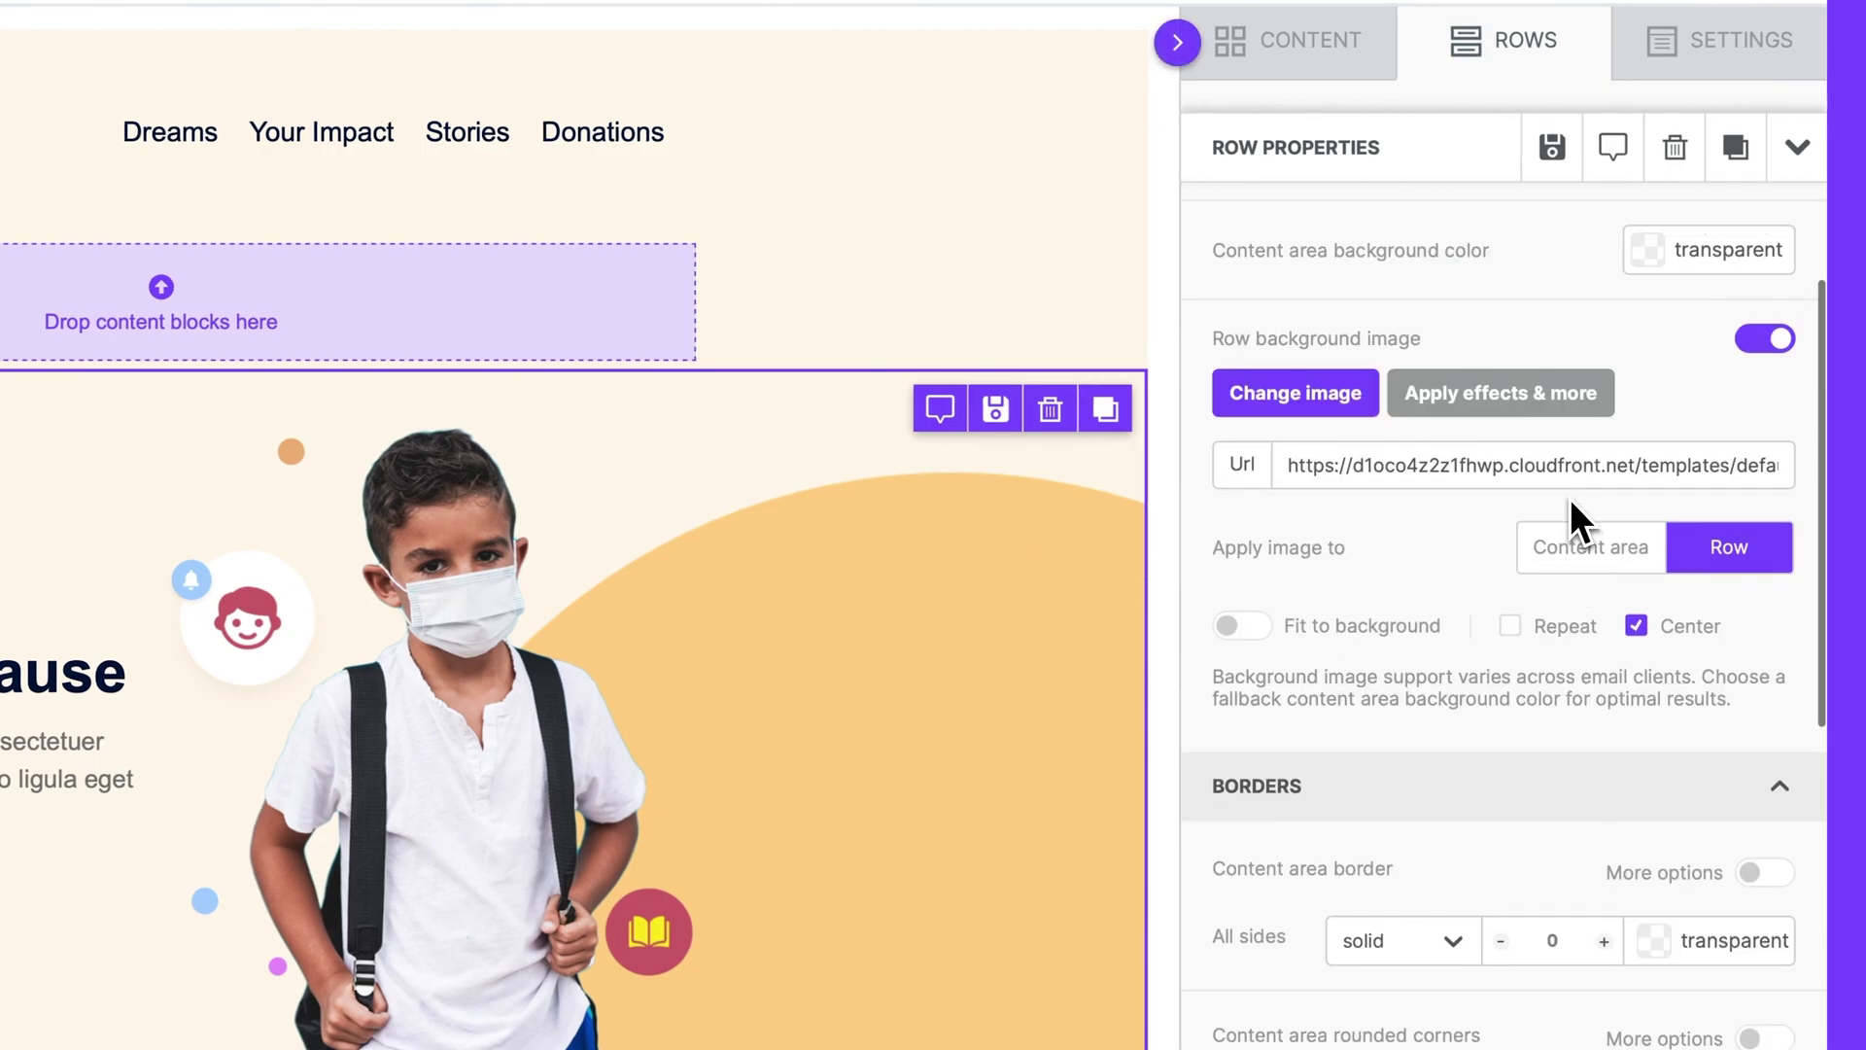
- Collapse the Backgrounds, Borders, Layout, Dynamic Content and Columns Structure property sections, and expand them all again
{"action": "left_click", "coordinate": [1779, 307]}
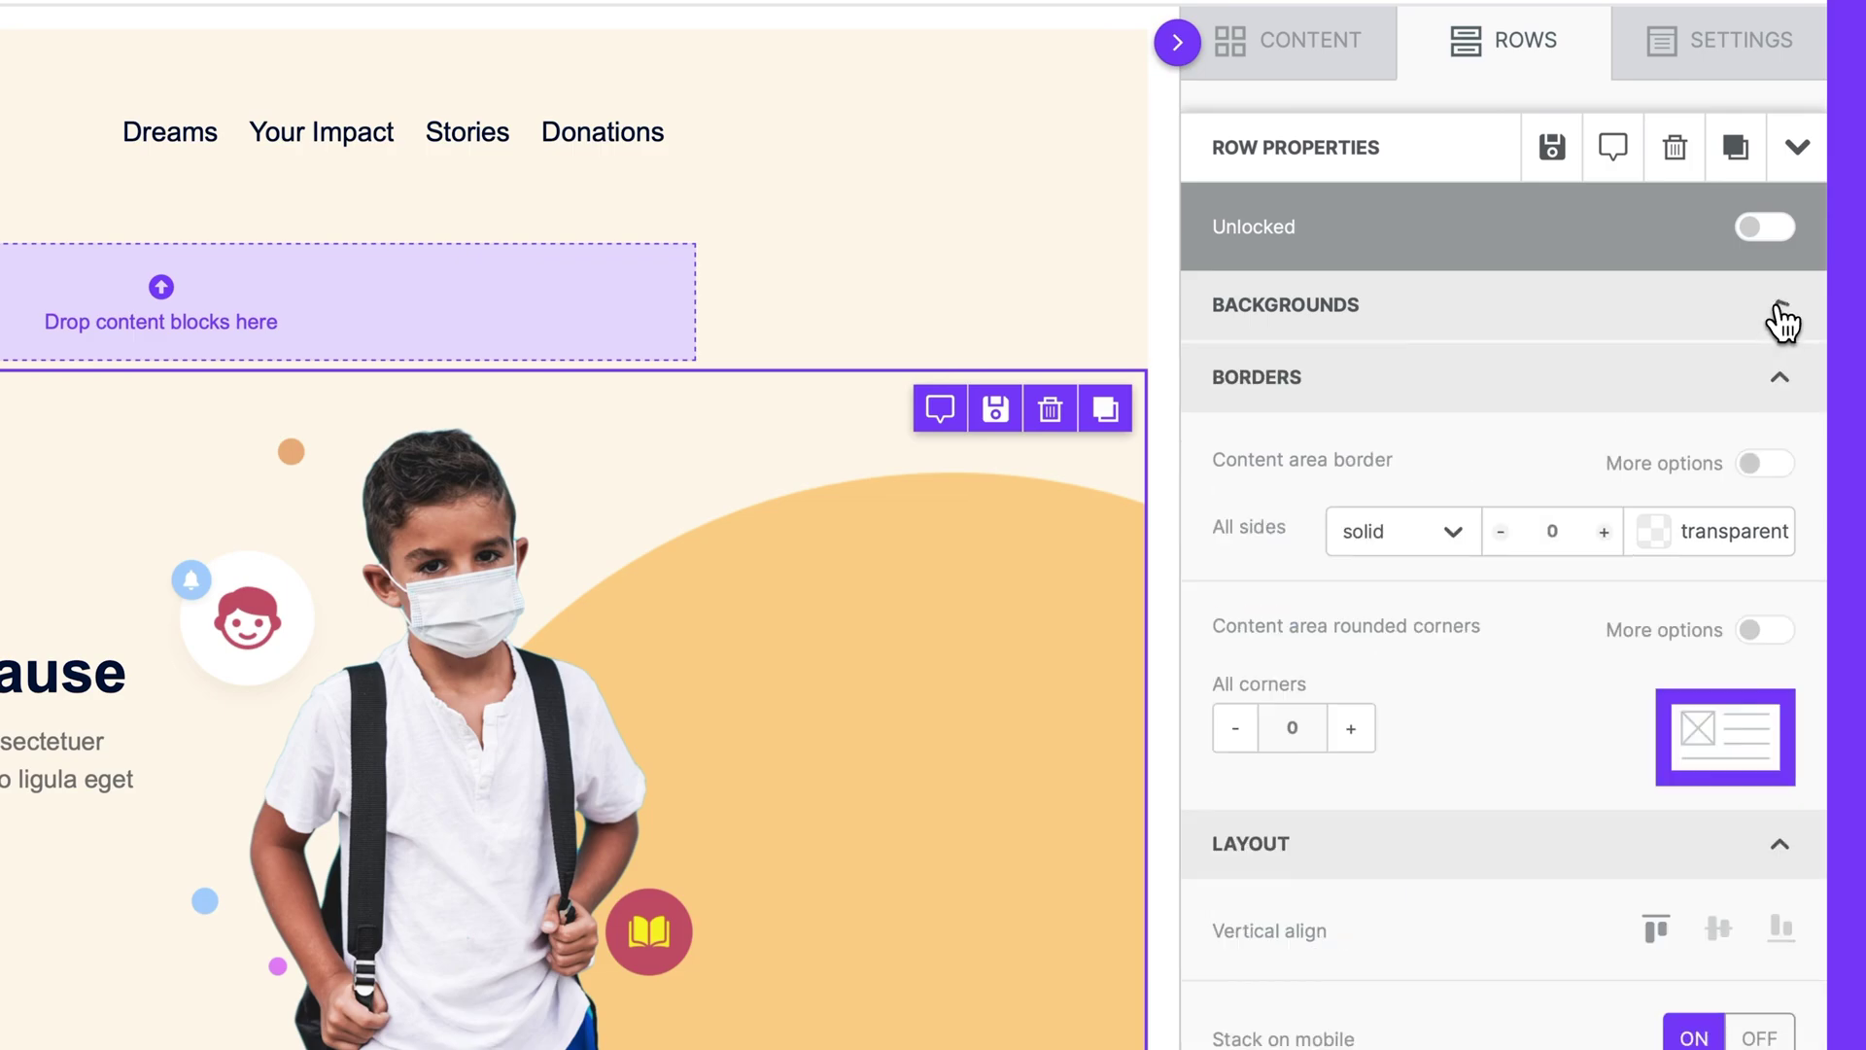
{"action": "left_click", "coordinate": [1786, 382]}
{"action": "left_click", "coordinate": [1781, 450]}
{"action": "left_click", "coordinate": [1779, 523]}
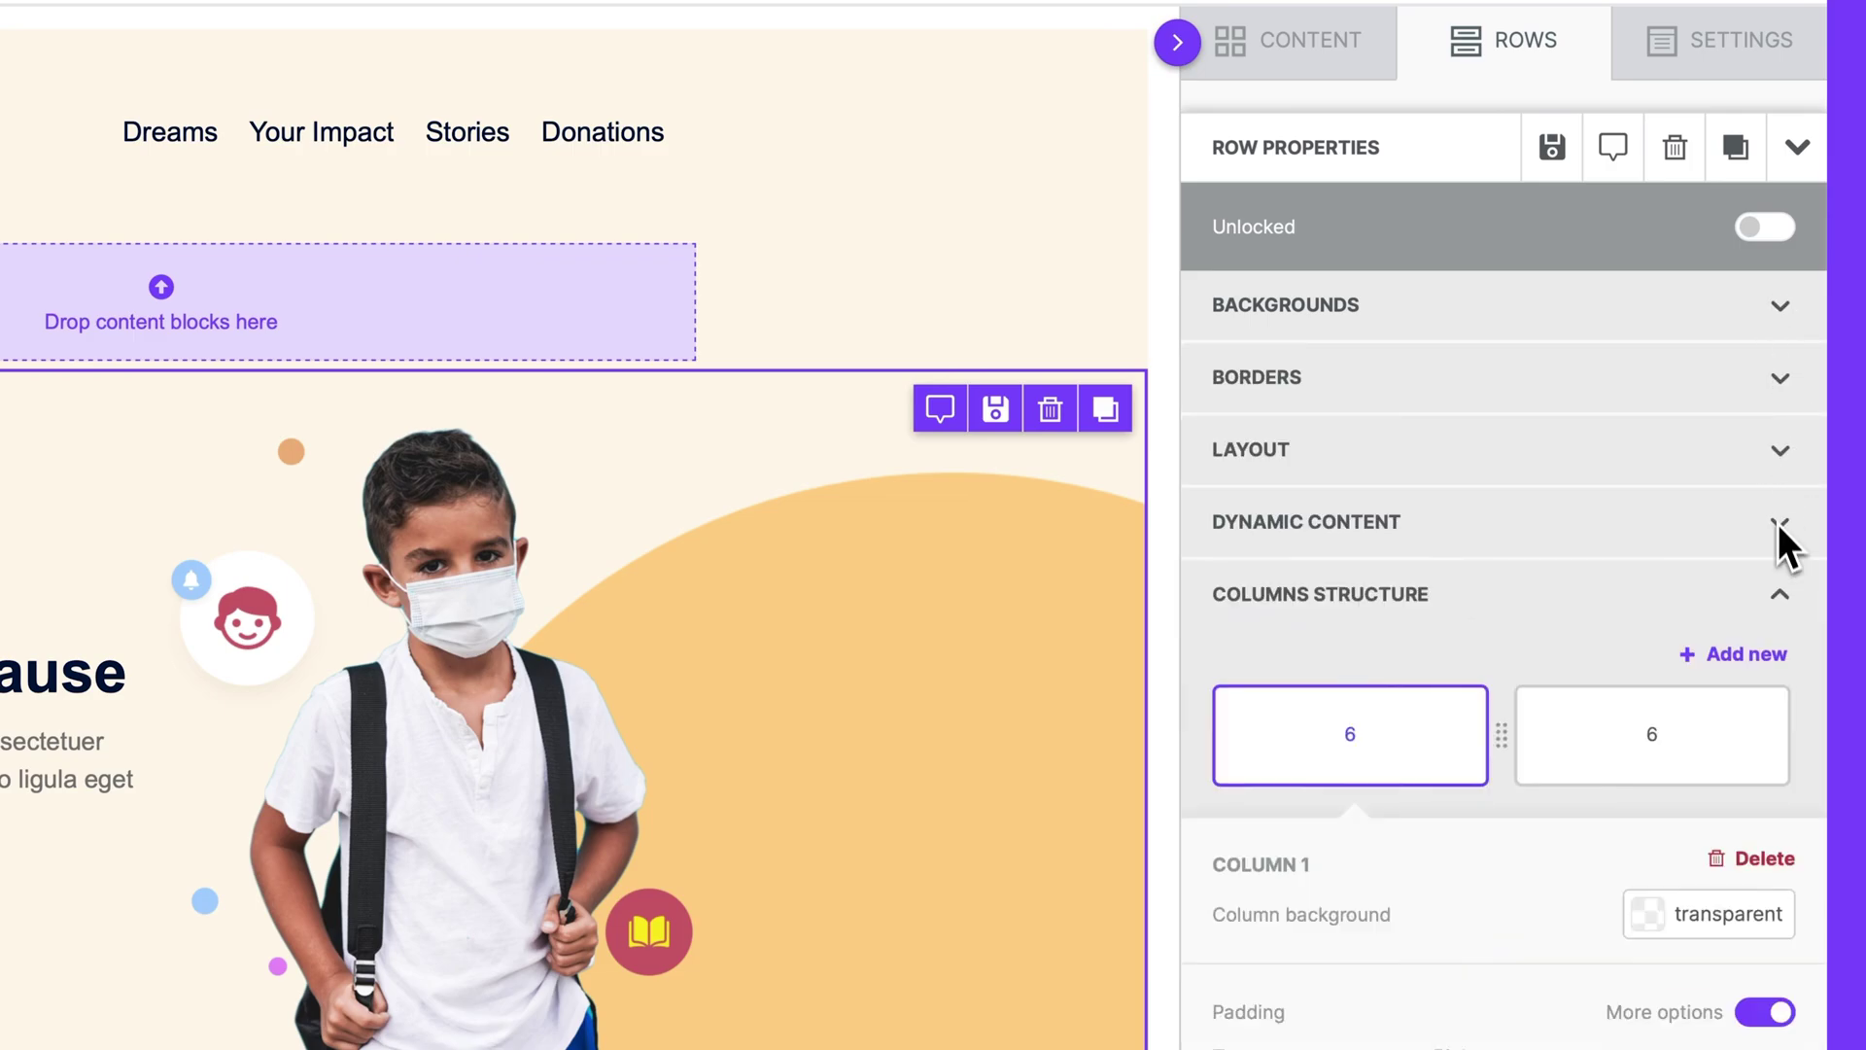
{"action": "left_click", "coordinate": [1782, 595]}
{"action": "left_click", "coordinate": [1781, 595]}
{"action": "left_click", "coordinate": [1781, 525]}
{"action": "left_click", "coordinate": [1780, 453]}
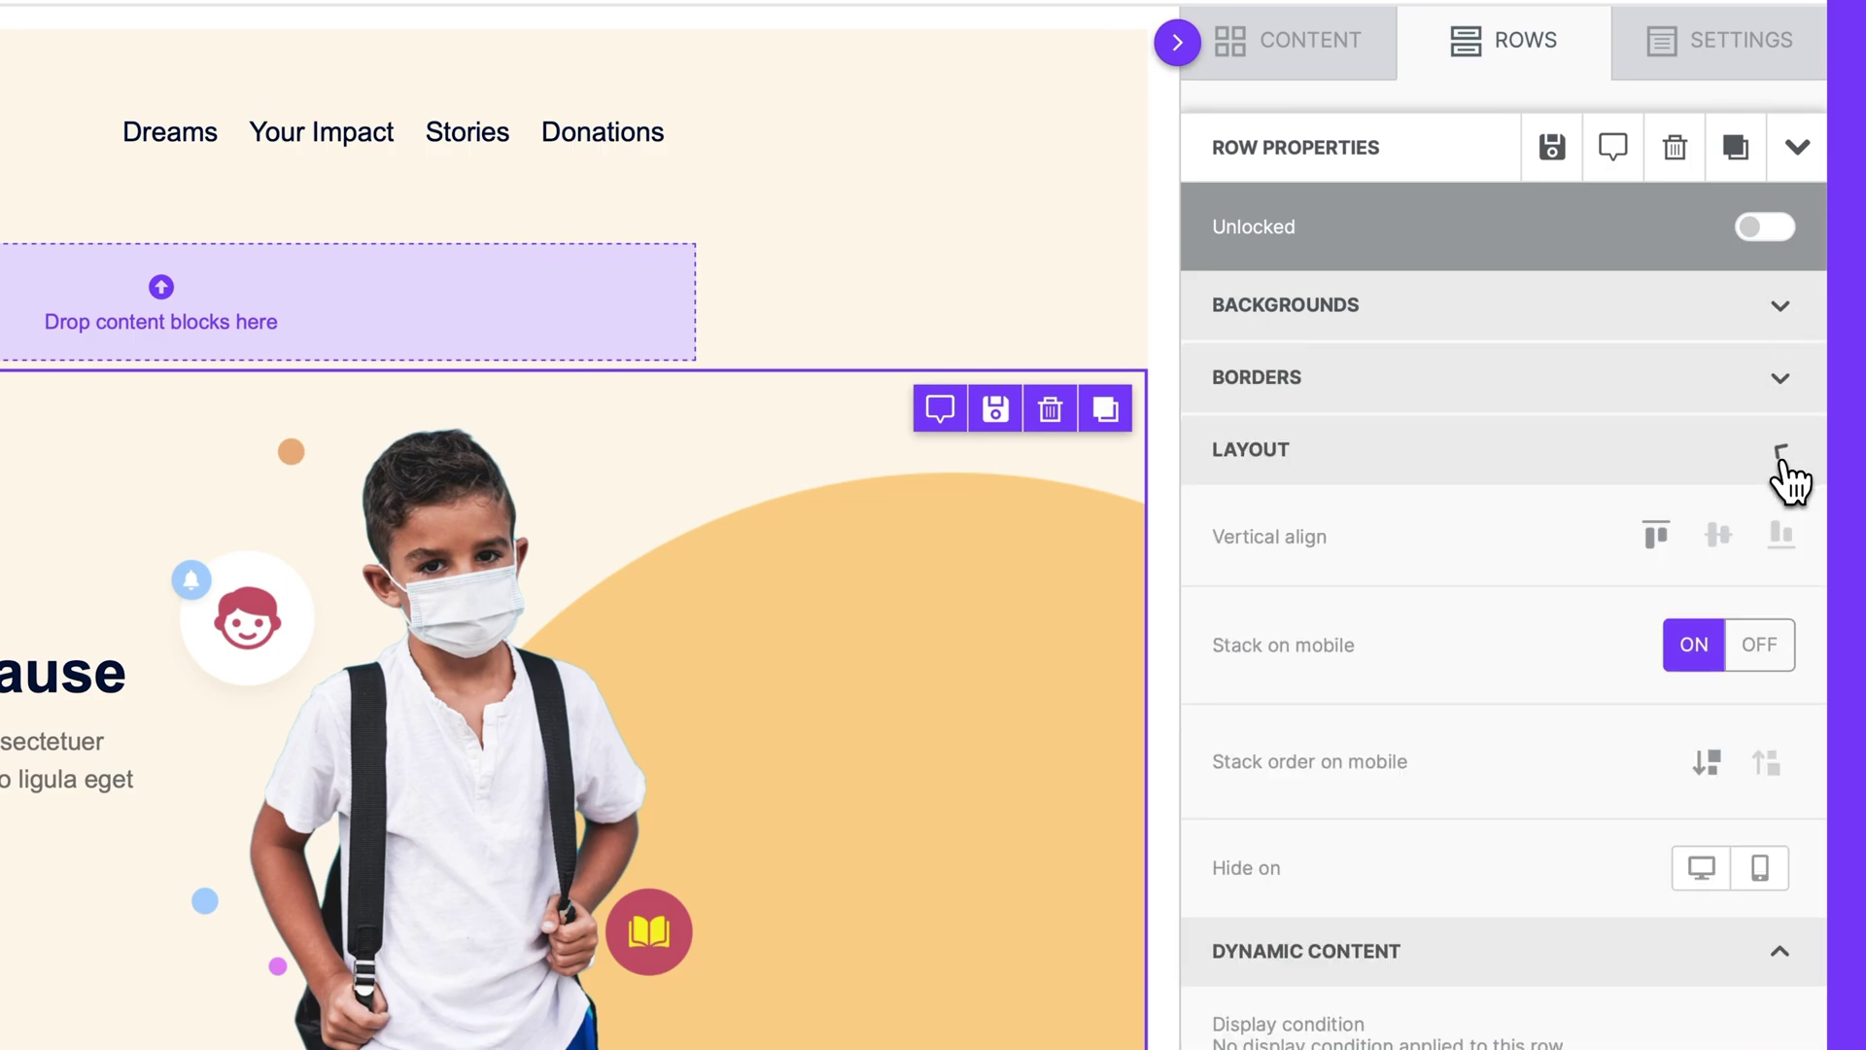
{"action": "left_click", "coordinate": [1780, 384]}
{"action": "left_click", "coordinate": [1779, 328]}
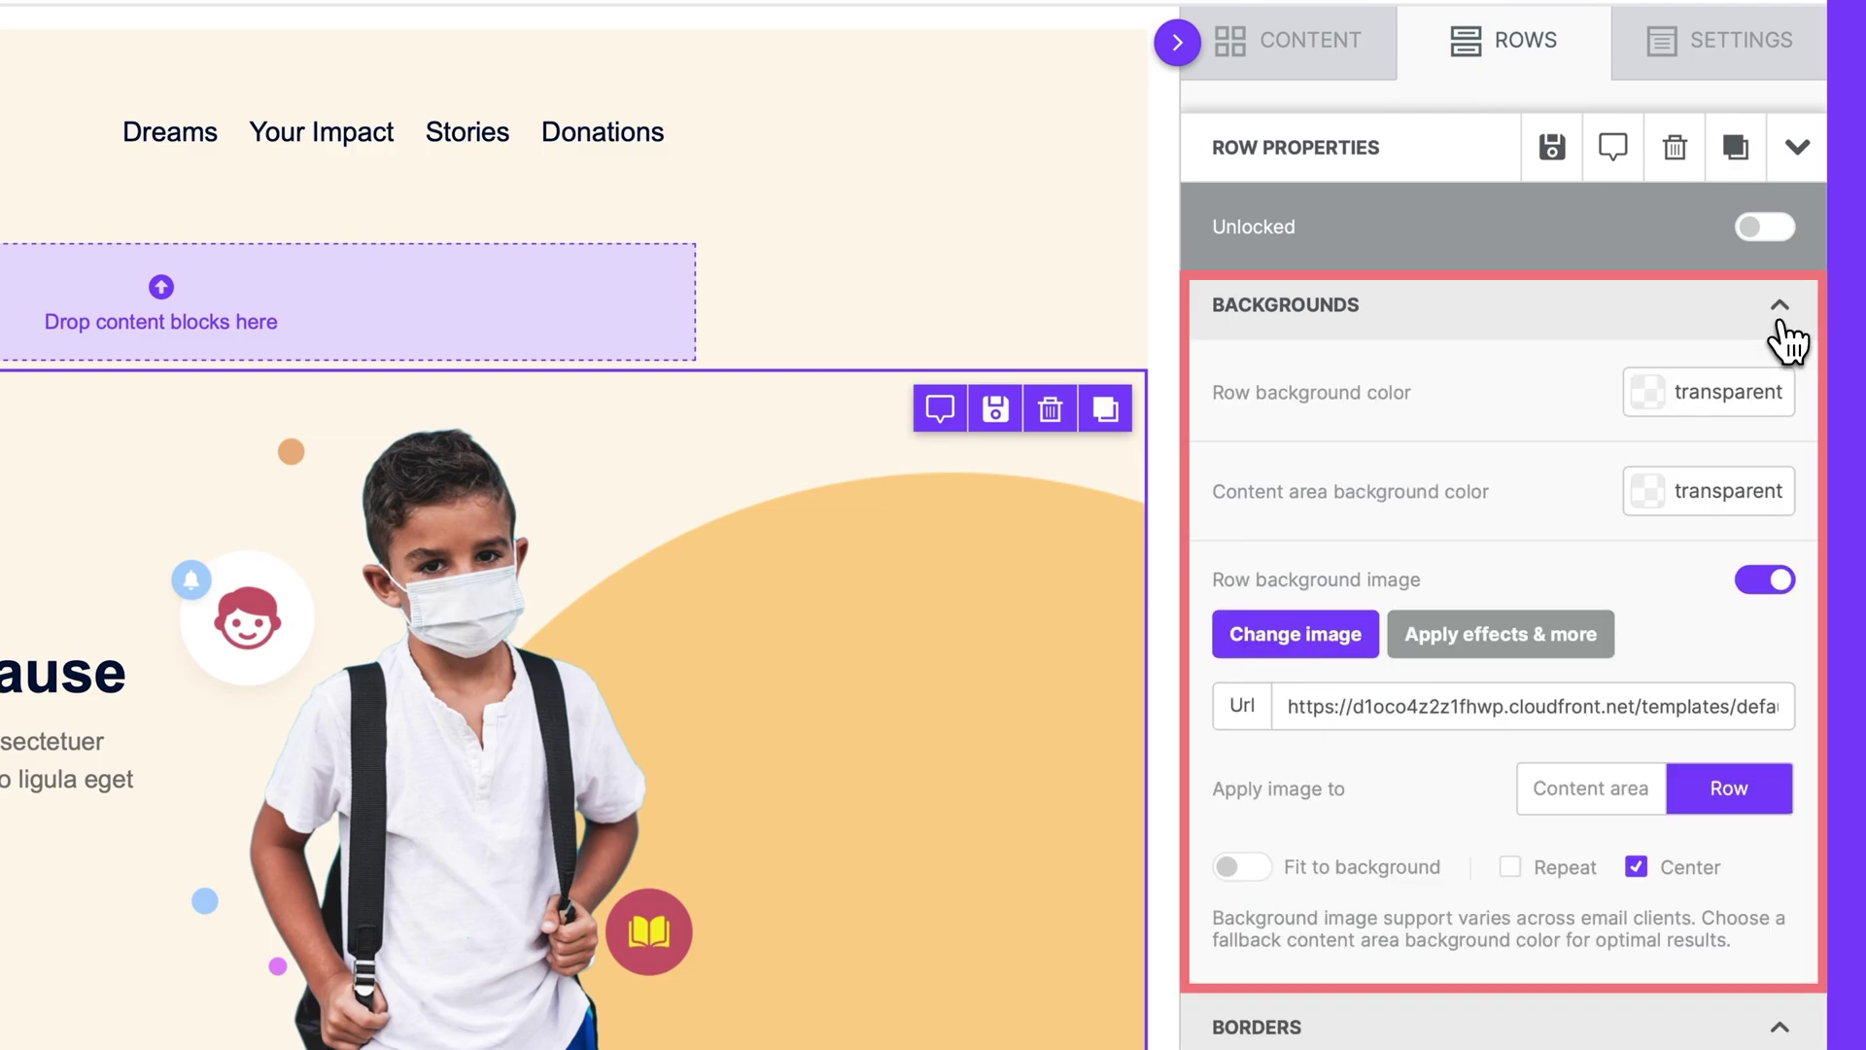
- Set the row background color to the cream swatch #fff6e9
{"action": "left_click", "coordinate": [1657, 408]}
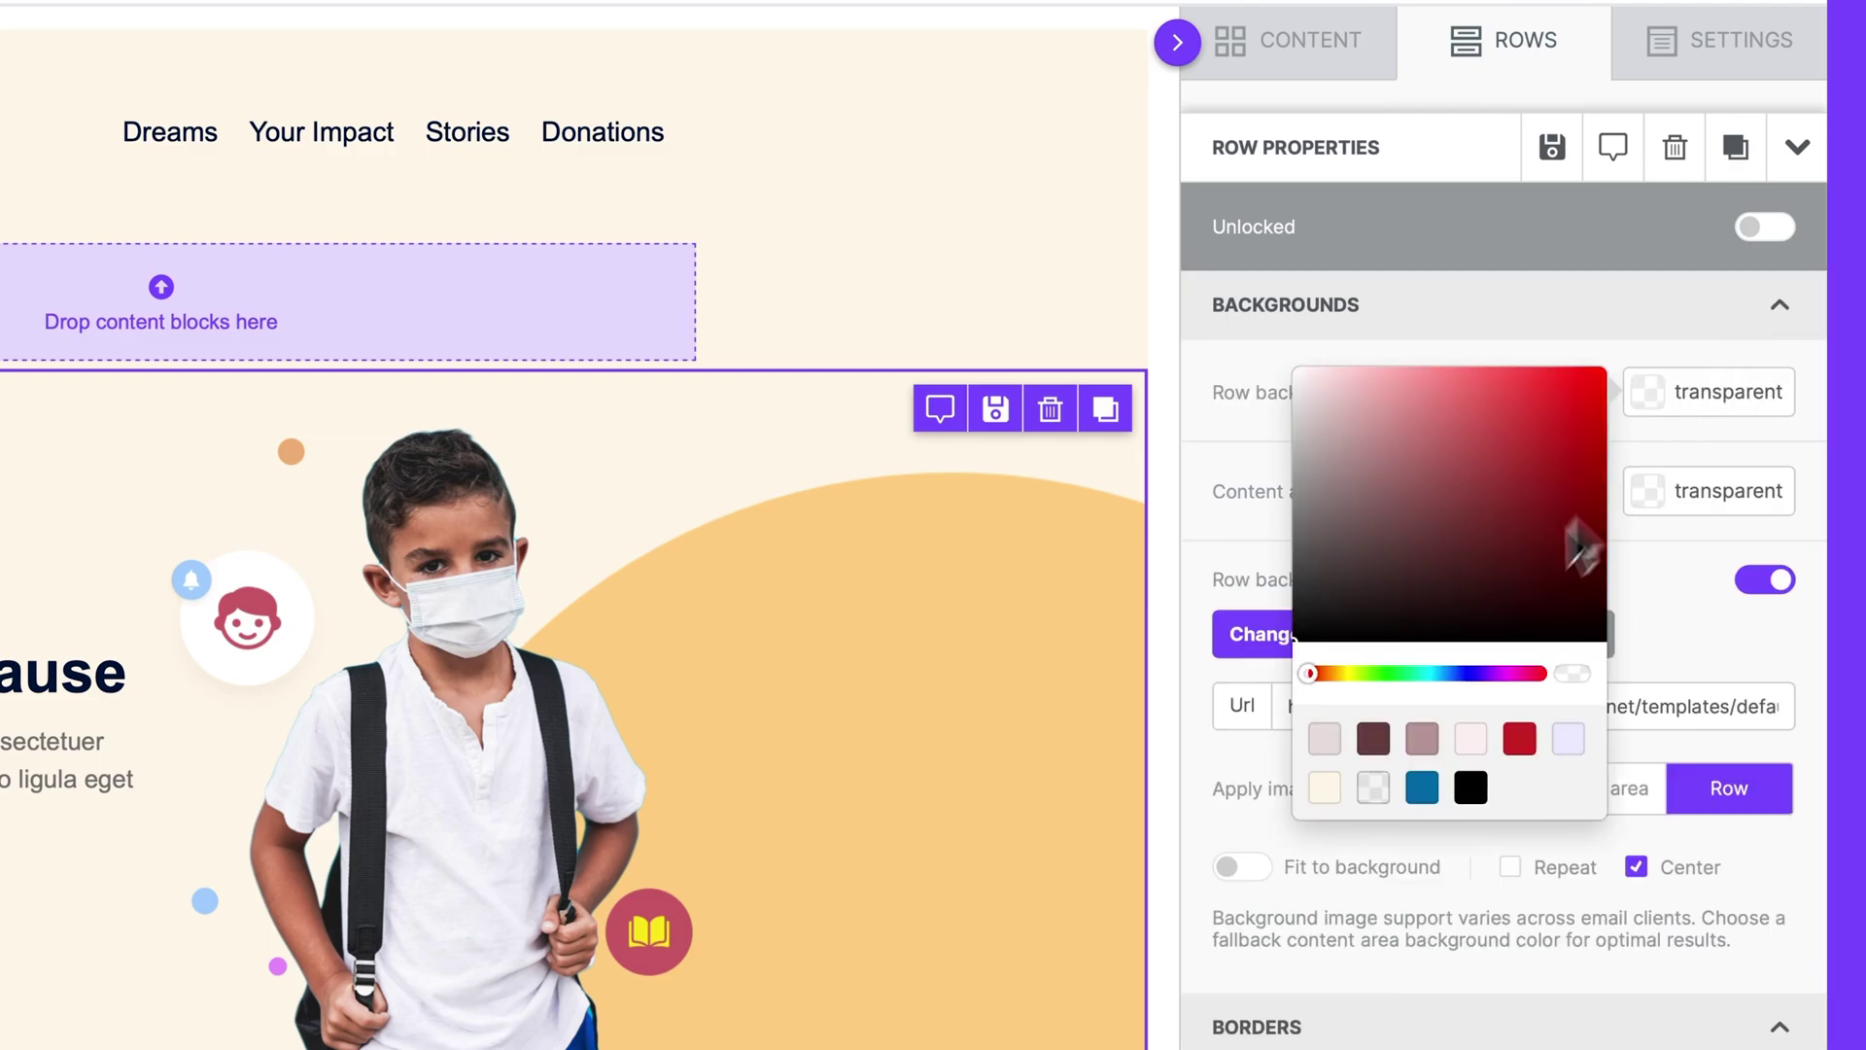
{"action": "left_click", "coordinate": [1334, 741]}
{"action": "left_click", "coordinate": [1373, 739]}
{"action": "left_click", "coordinate": [1325, 787]}
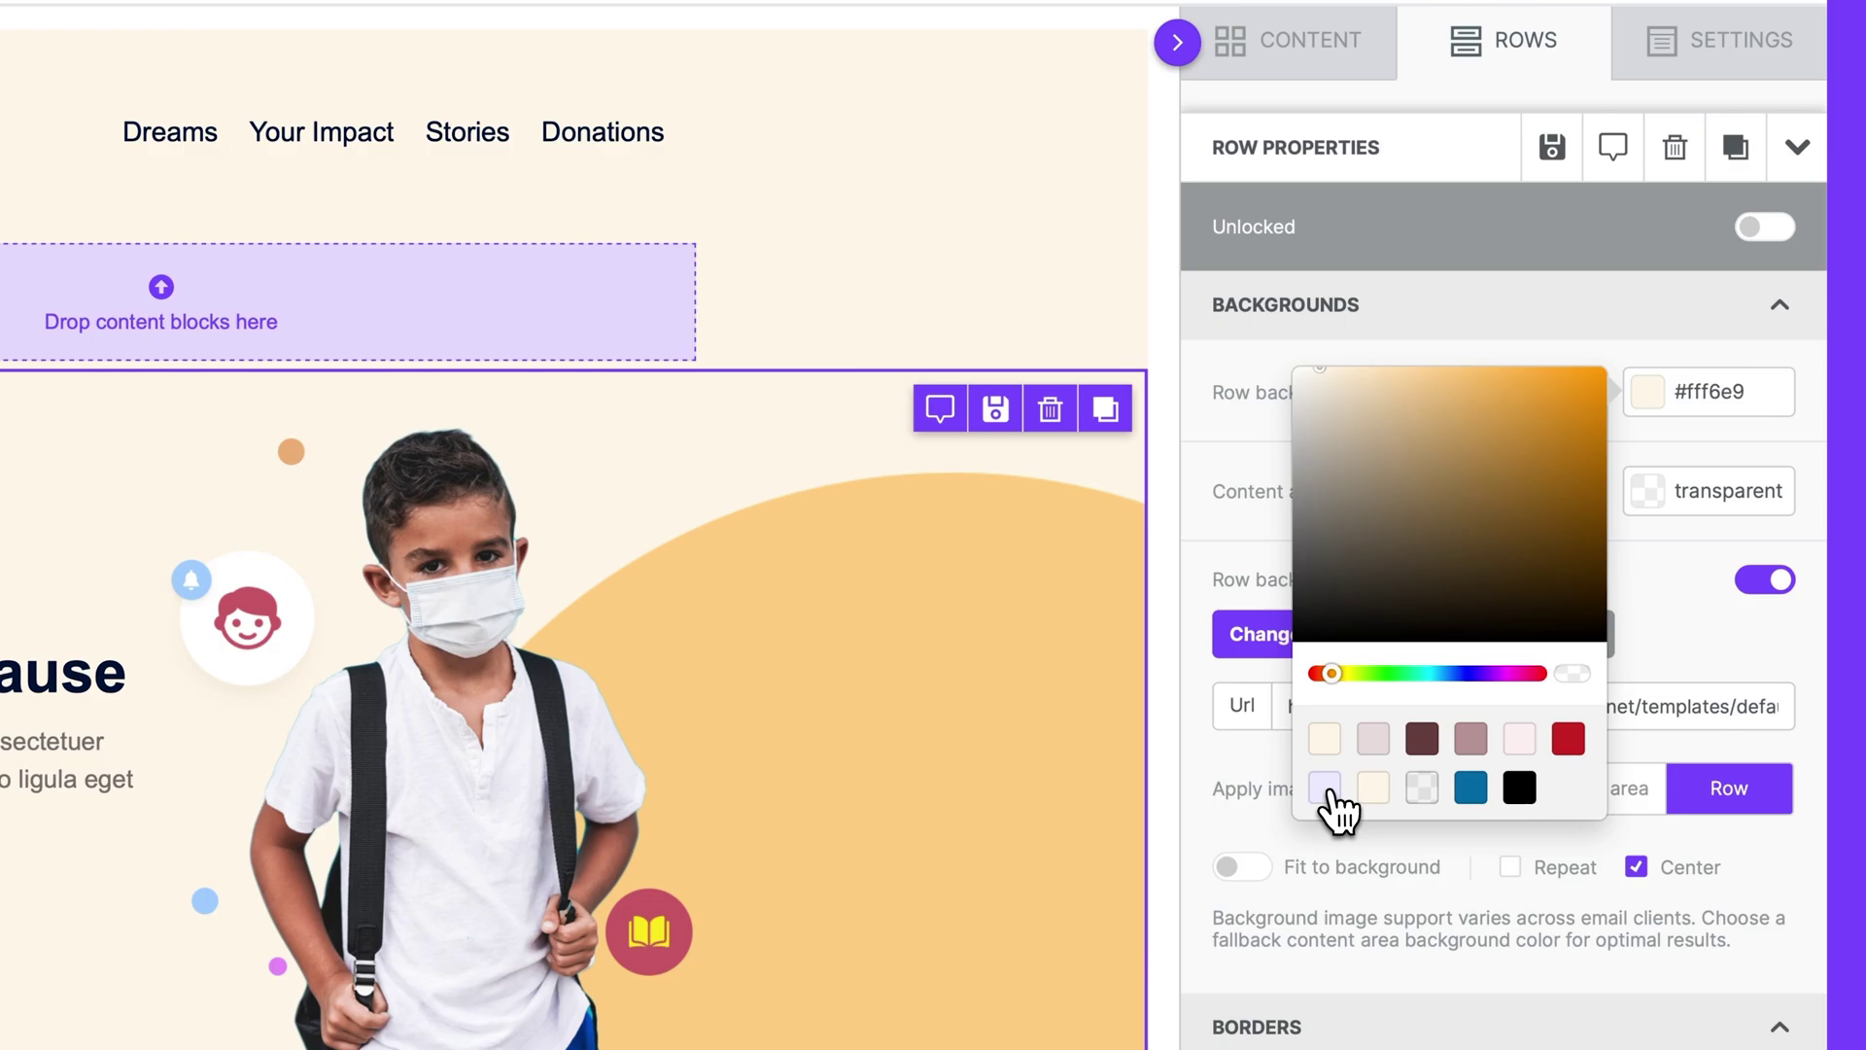
{"action": "left_click", "coordinate": [1661, 603]}
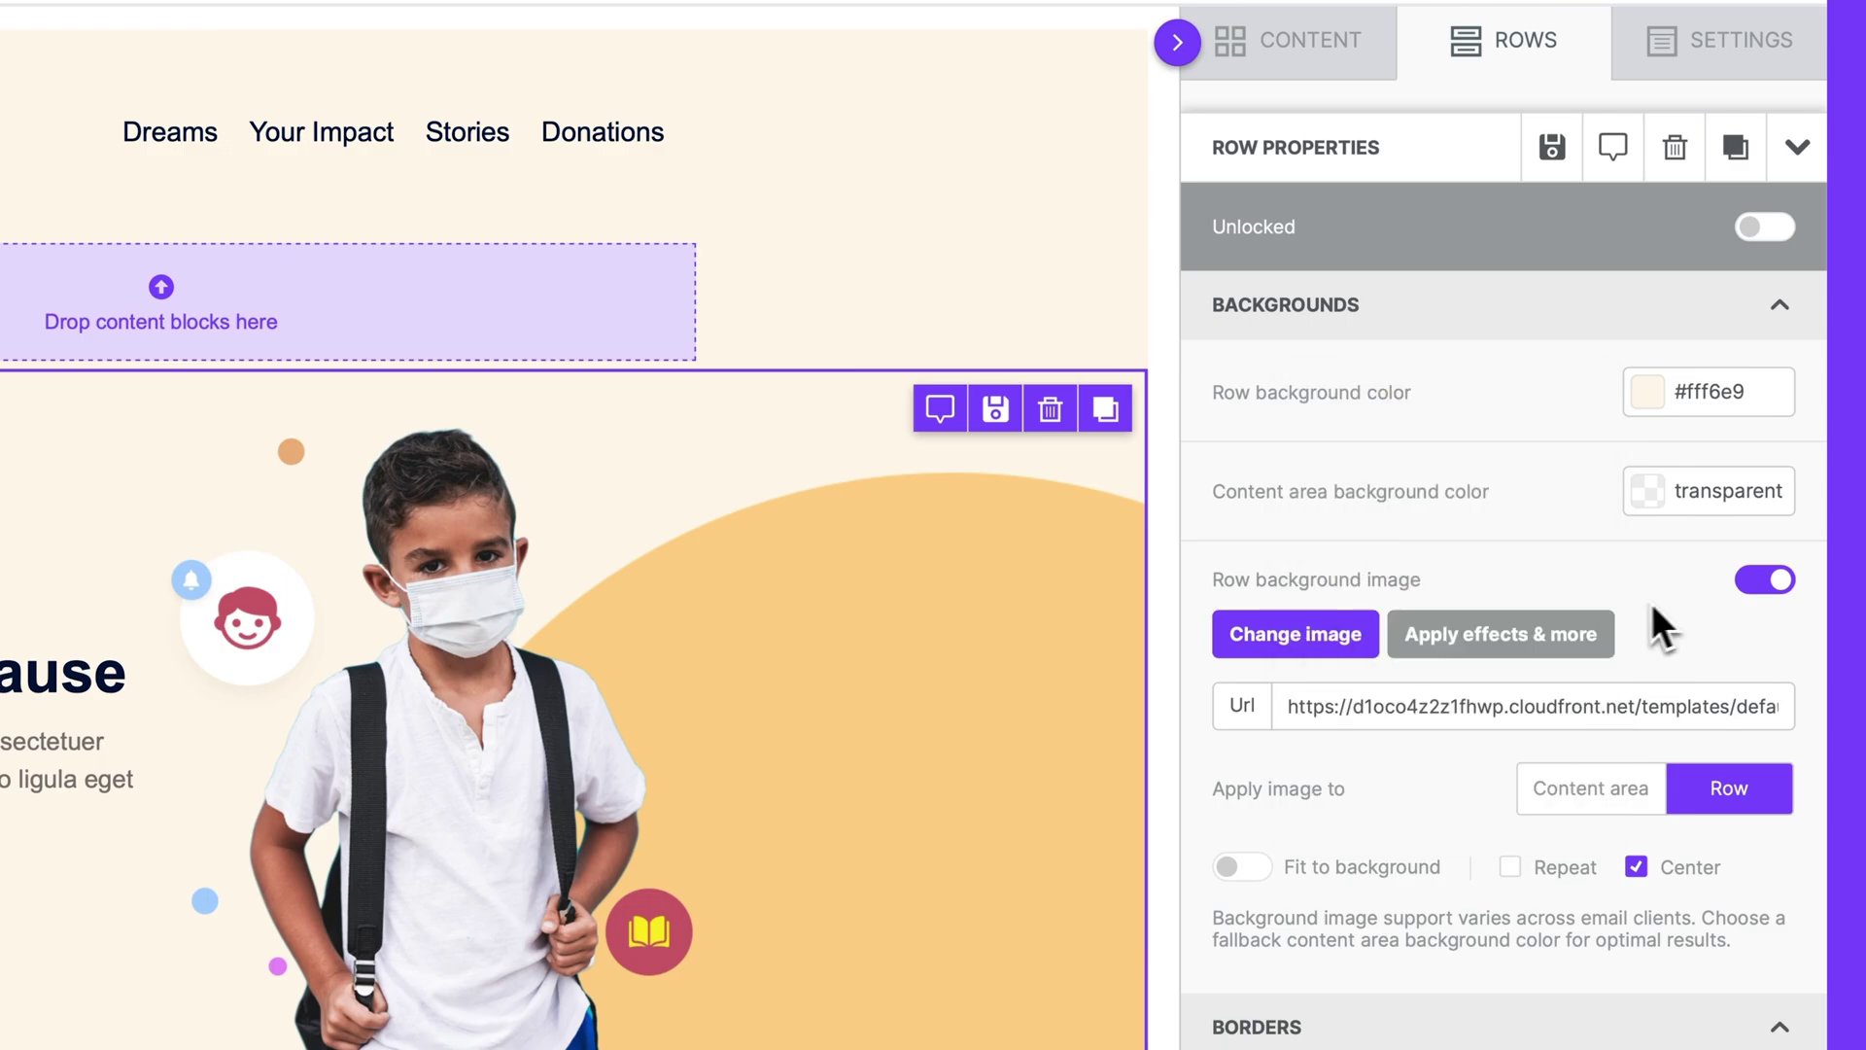
- Try to replace the row background image with Beefree Logo.png from the file manager
{"action": "left_click", "coordinate": [1359, 638]}
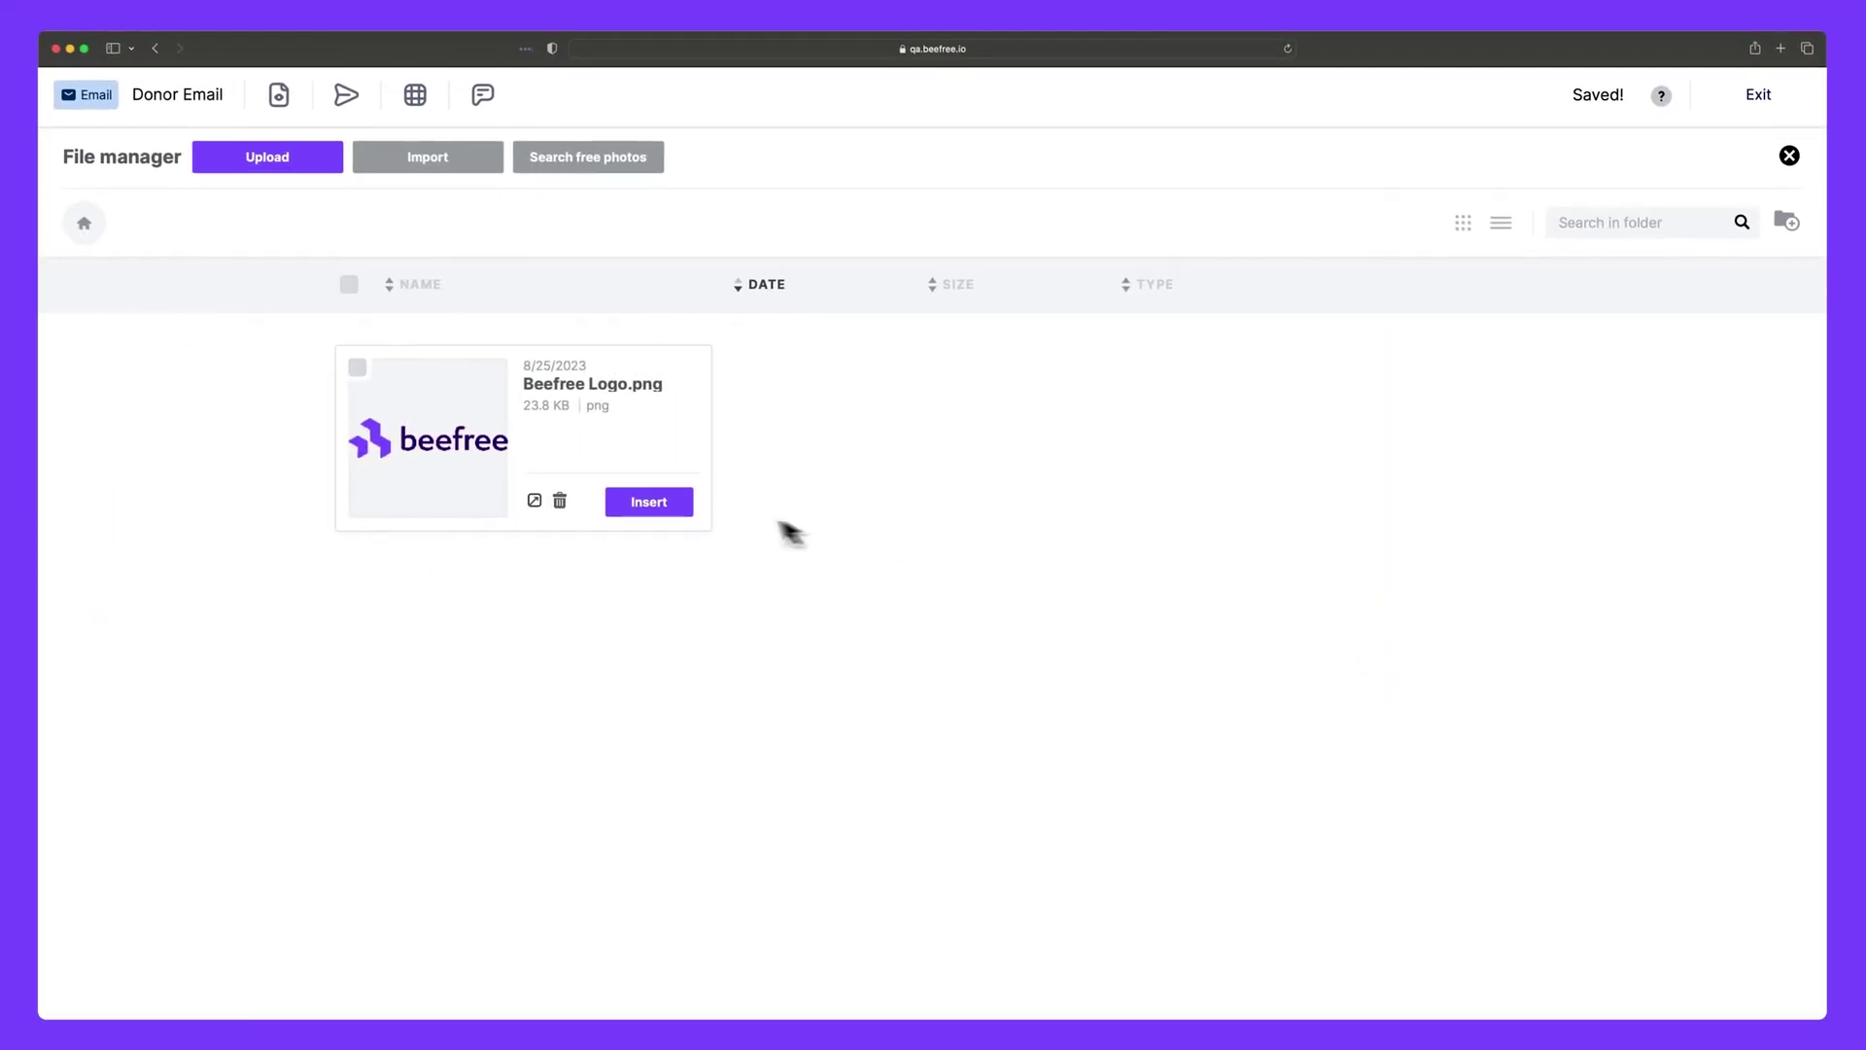
{"action": "left_click", "coordinate": [669, 513]}
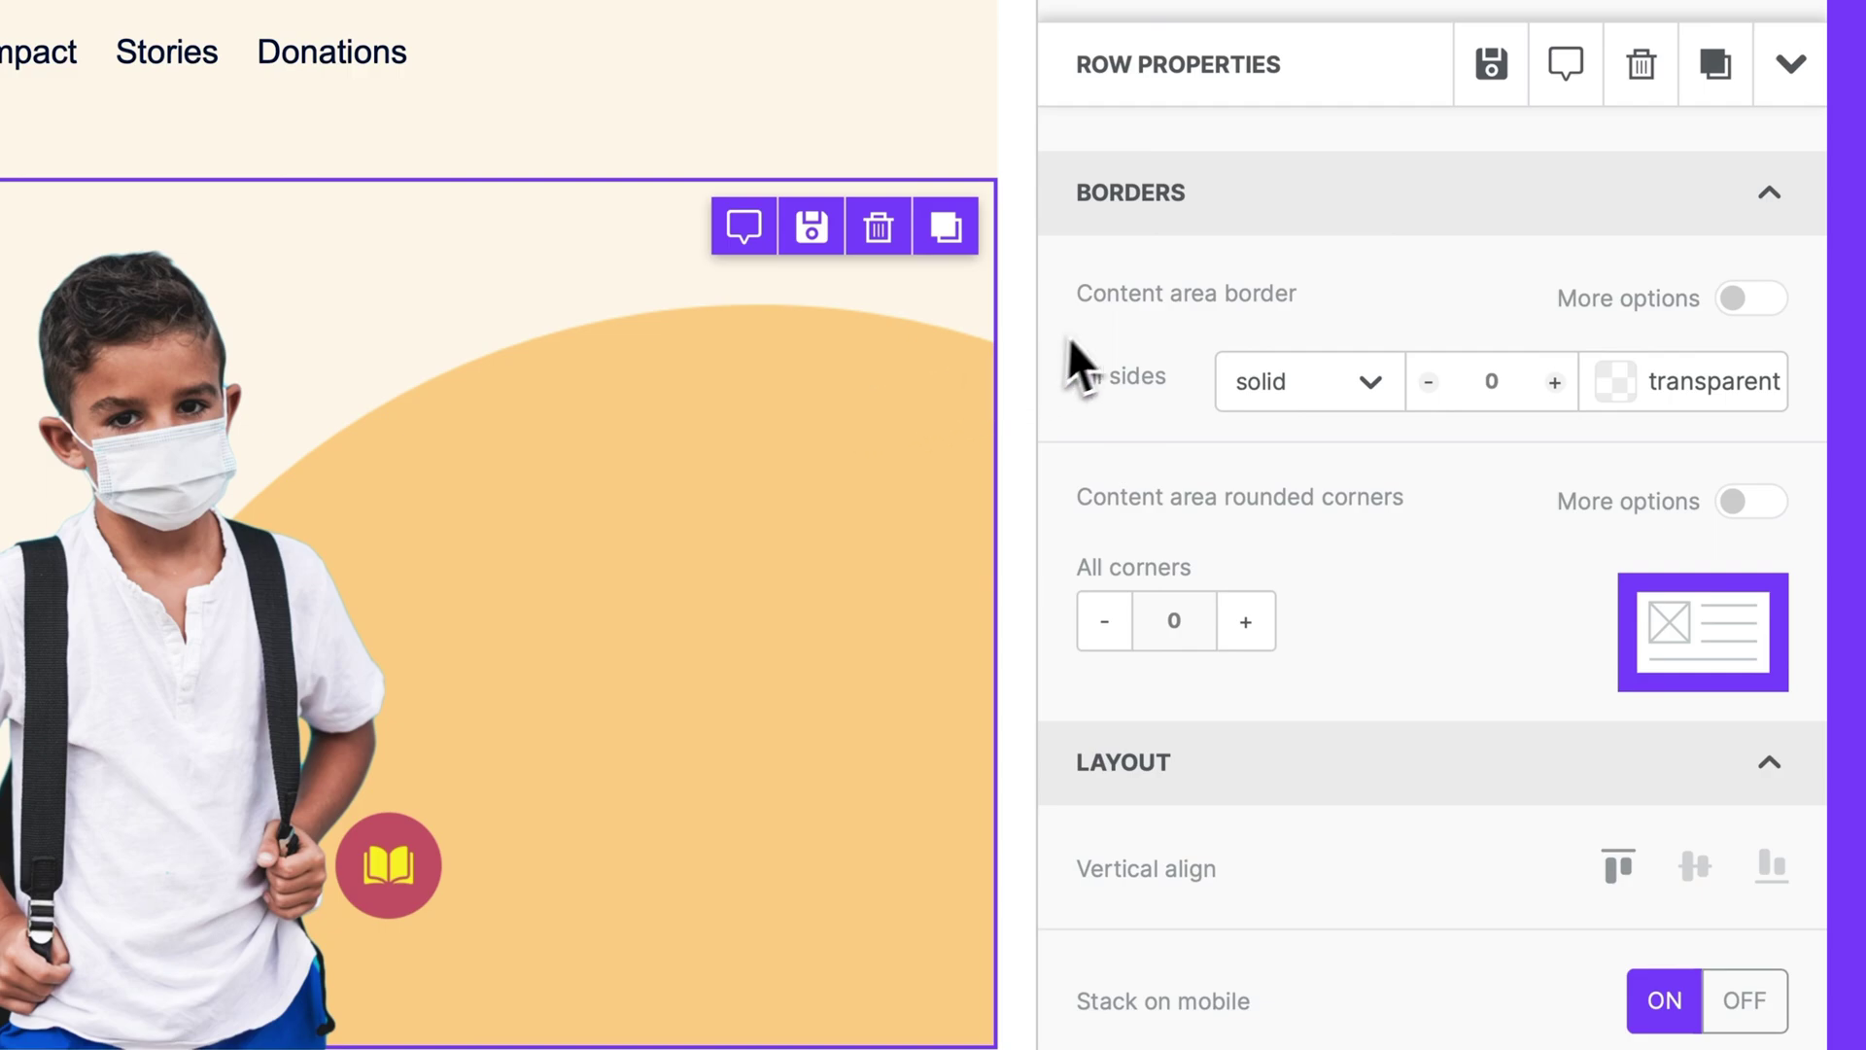
- Give the row's content area a solid border on all sides with width 17 and color #D9B6B6
{"action": "left_click", "coordinate": [1375, 400]}
{"action": "left_click", "coordinate": [1614, 394]}
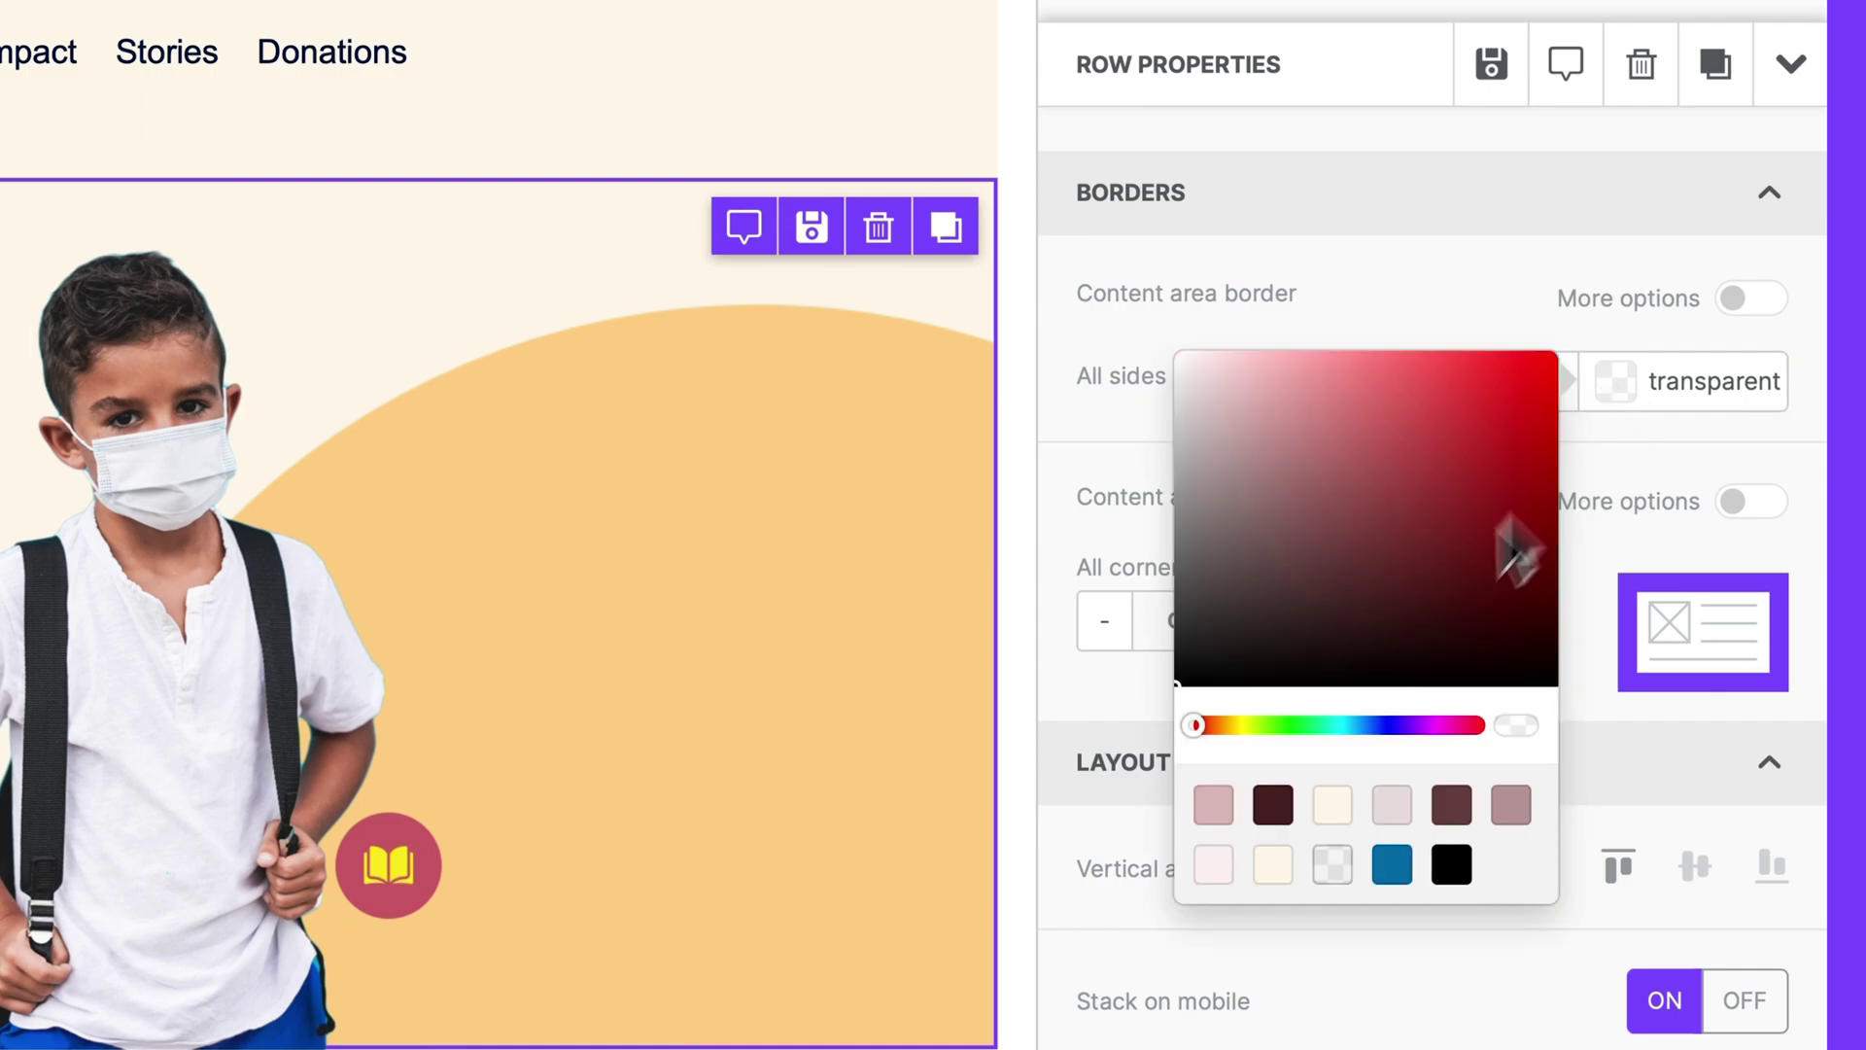
{"action": "left_click", "coordinate": [1215, 804]}
{"action": "left_click", "coordinate": [1129, 447]}
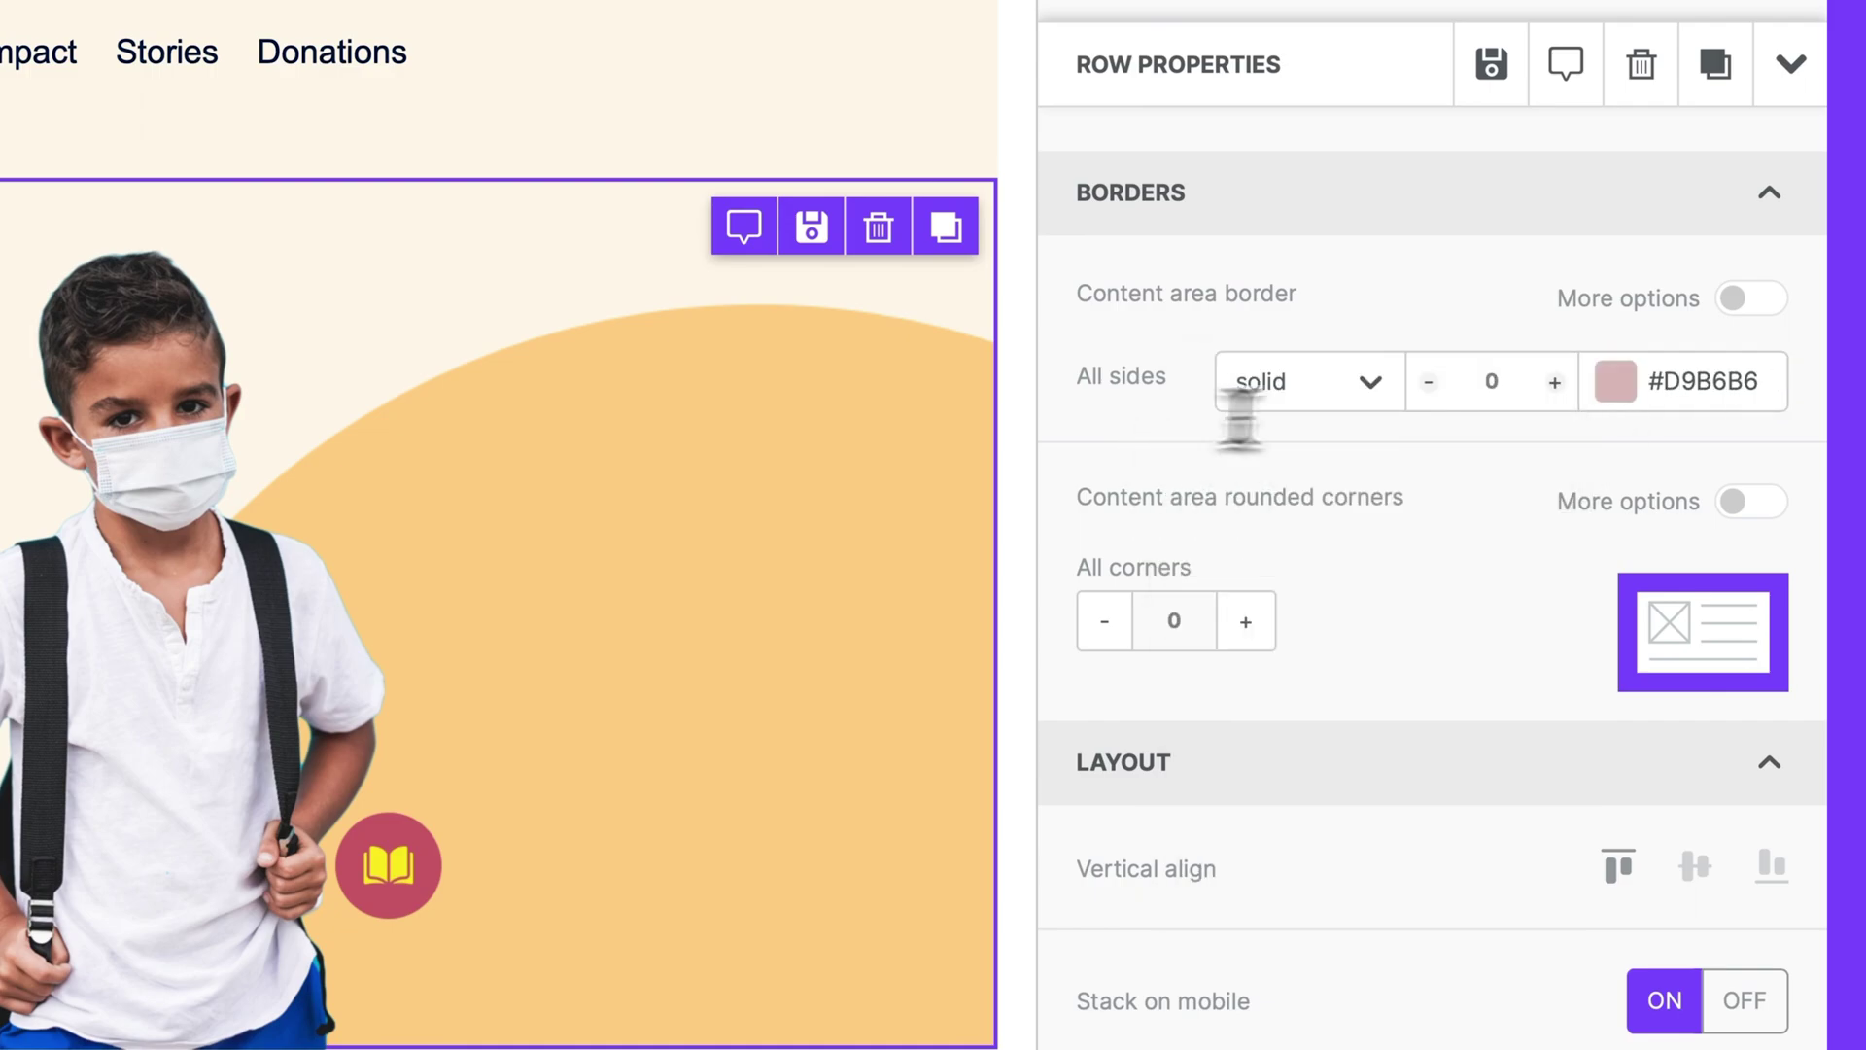
{"action": "double_click", "coordinate": [1478, 381]}
{"action": "type", "text": "17"}
{"action": "left_click", "coordinate": [1465, 541]}
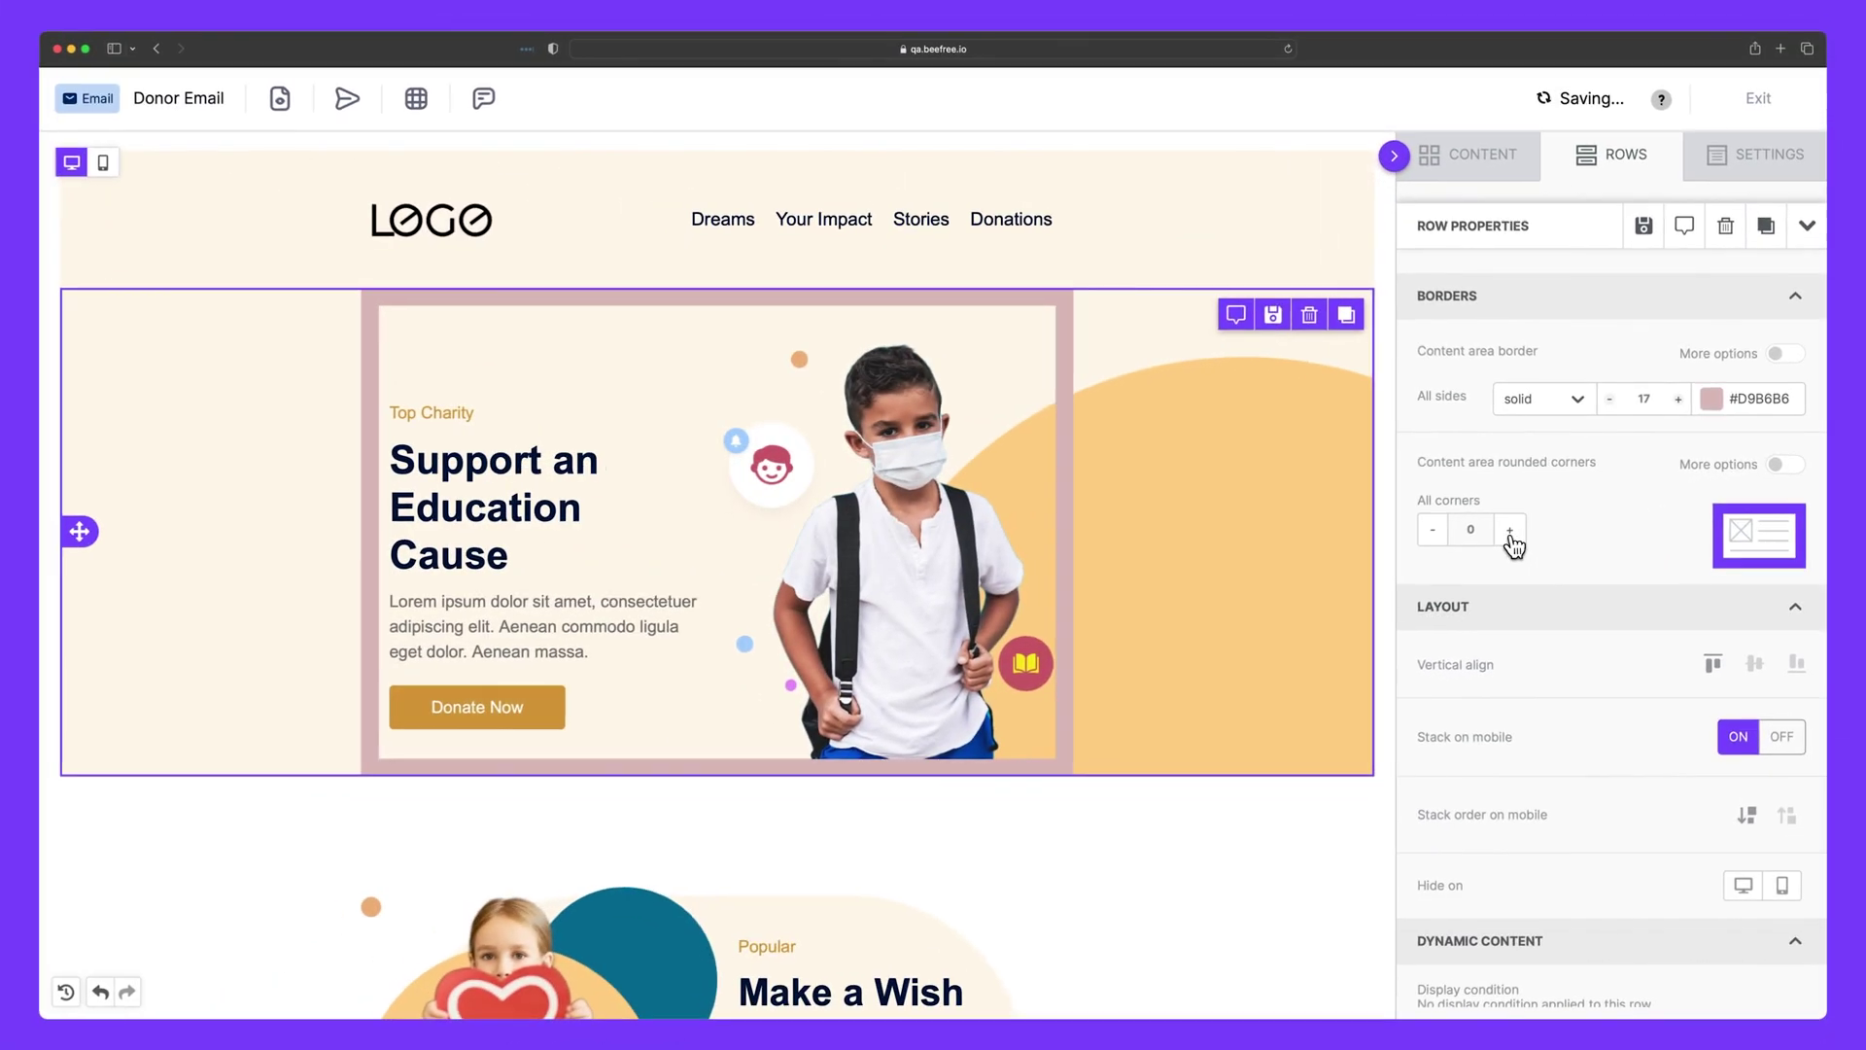
- Round all content area corners to 15 and enable the individual settings for border sides and corners
{"action": "left_click", "coordinate": [1510, 535]}
{"action": "left_click", "coordinate": [1512, 534]}
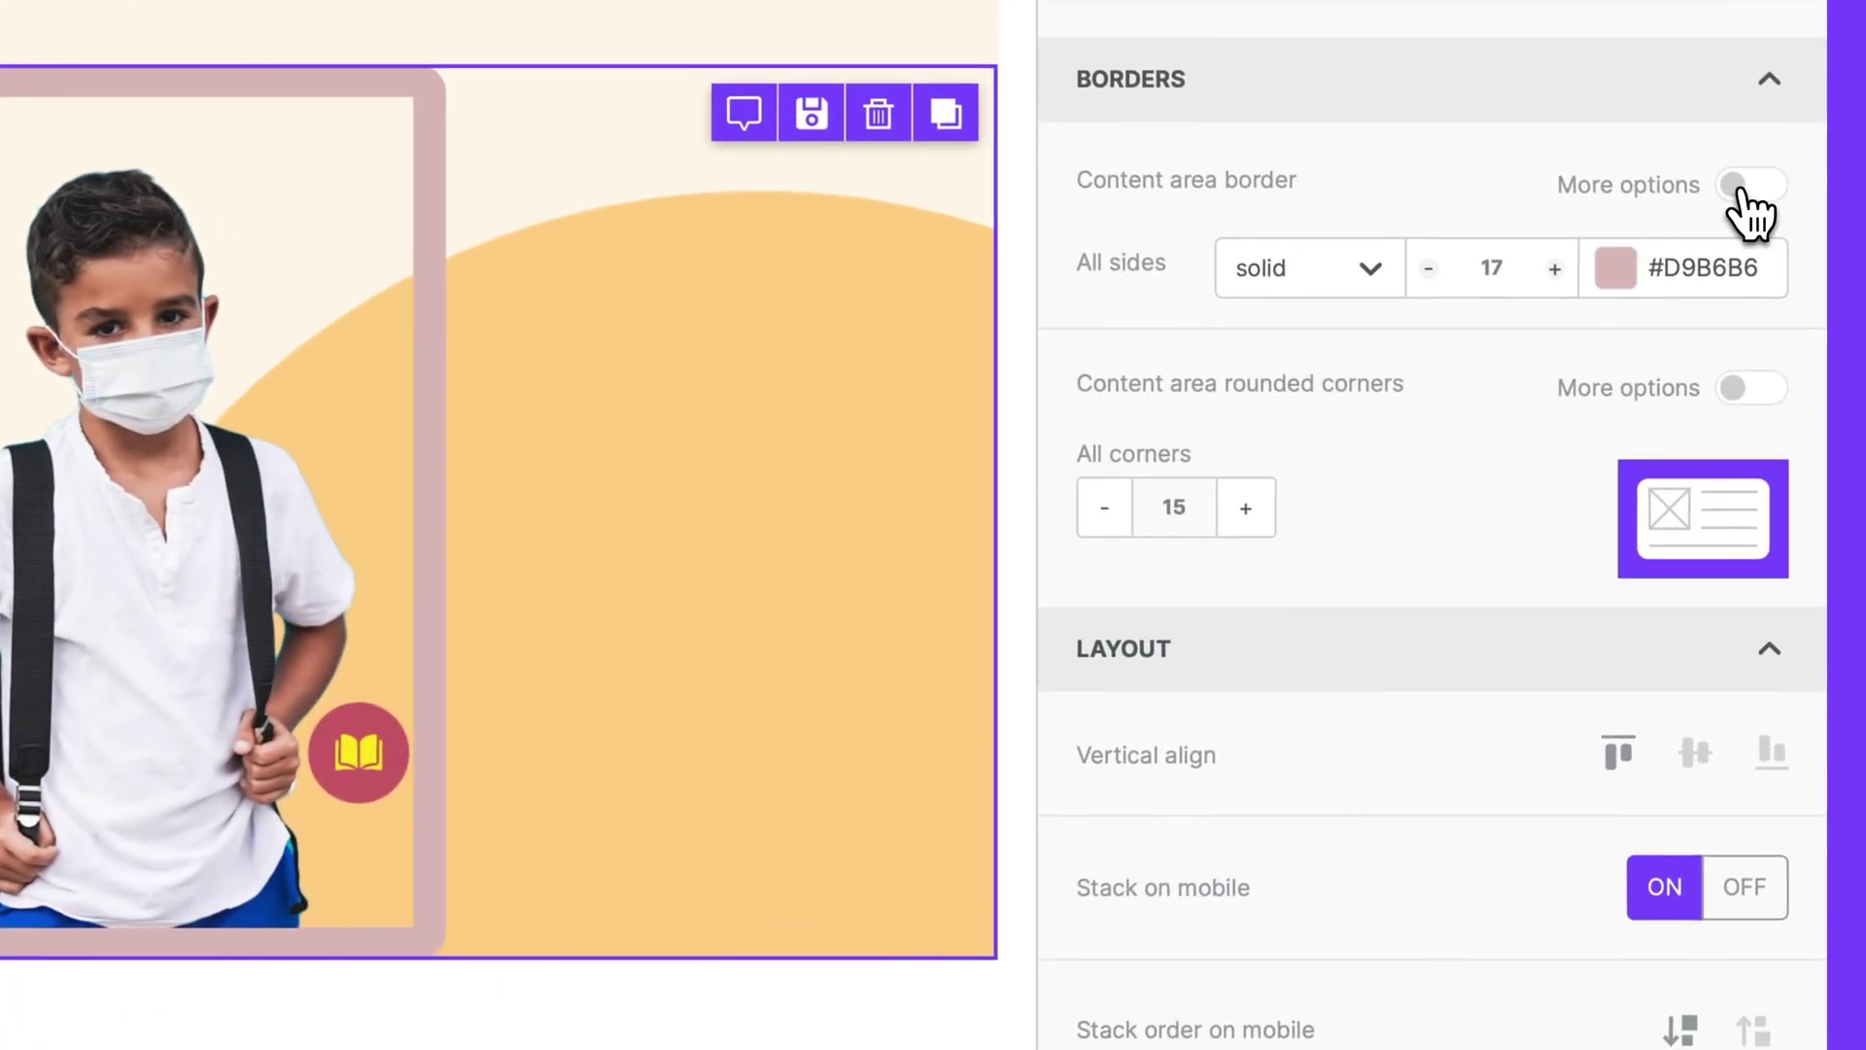
{"action": "left_click", "coordinate": [1784, 354]}
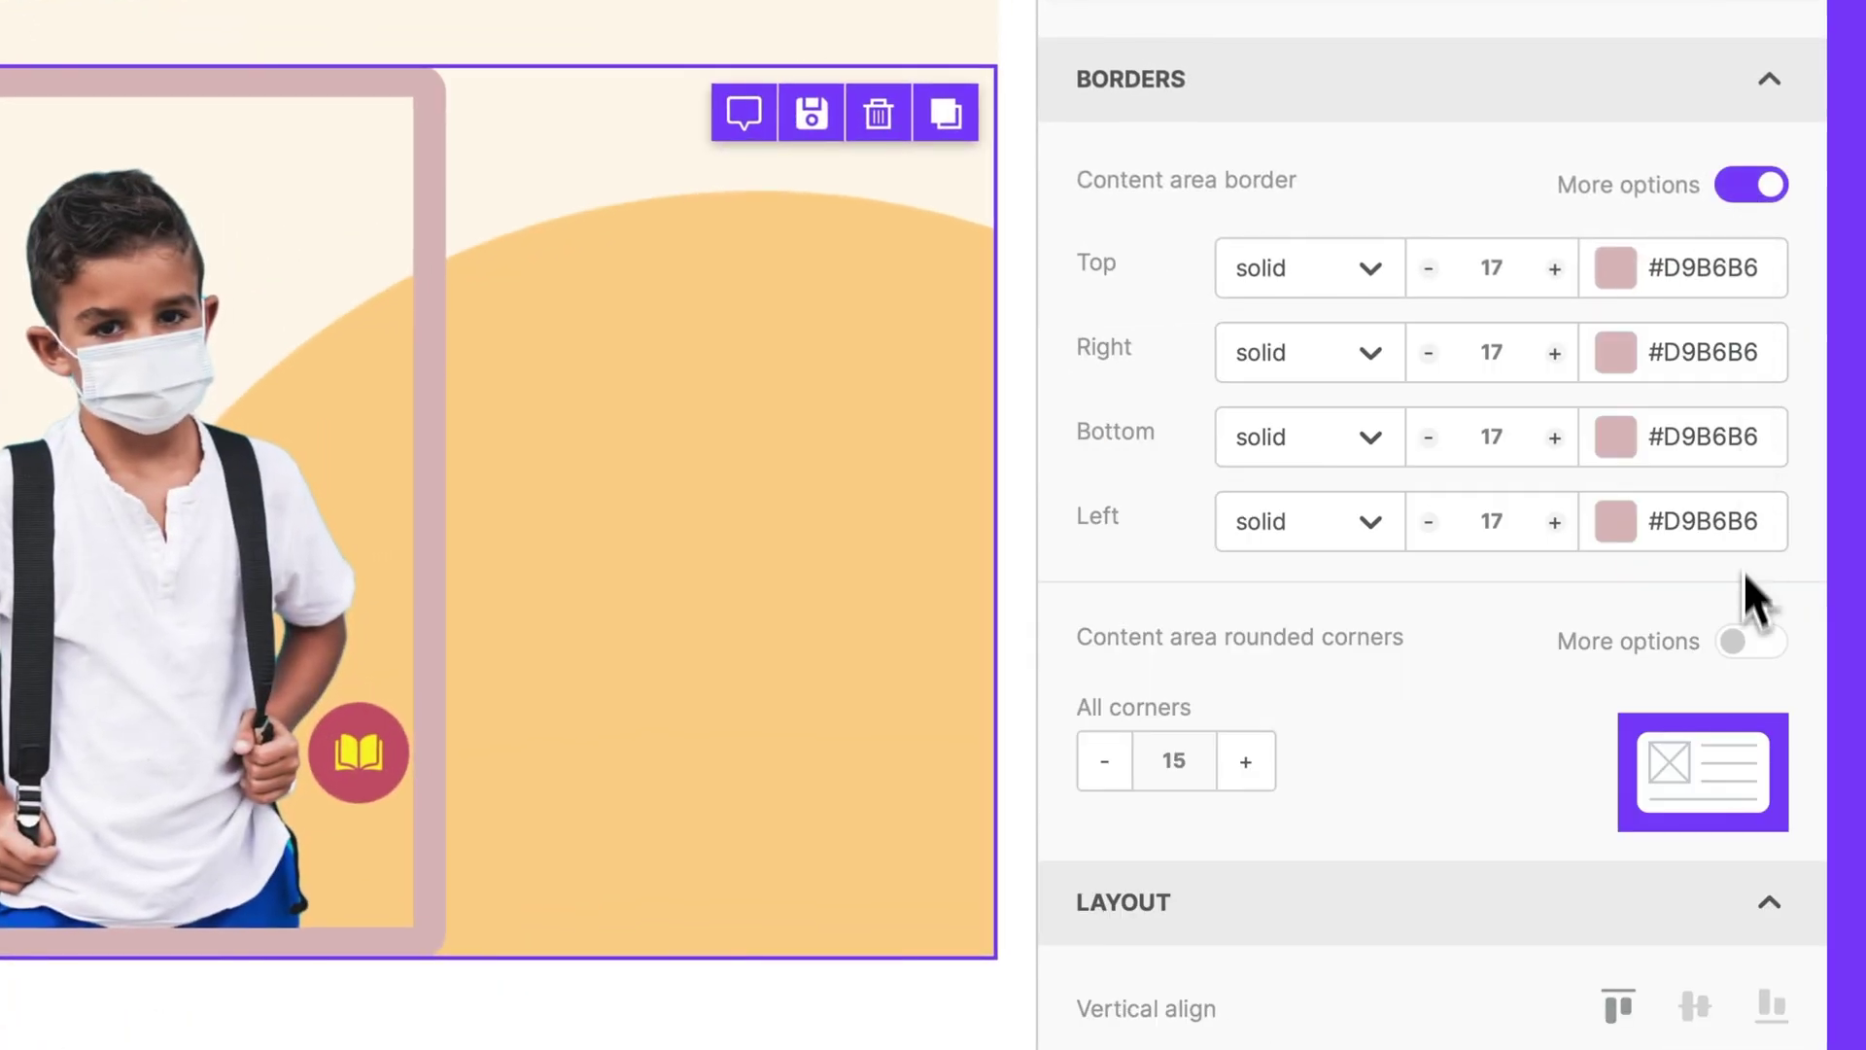
{"action": "left_click", "coordinate": [1748, 642]}
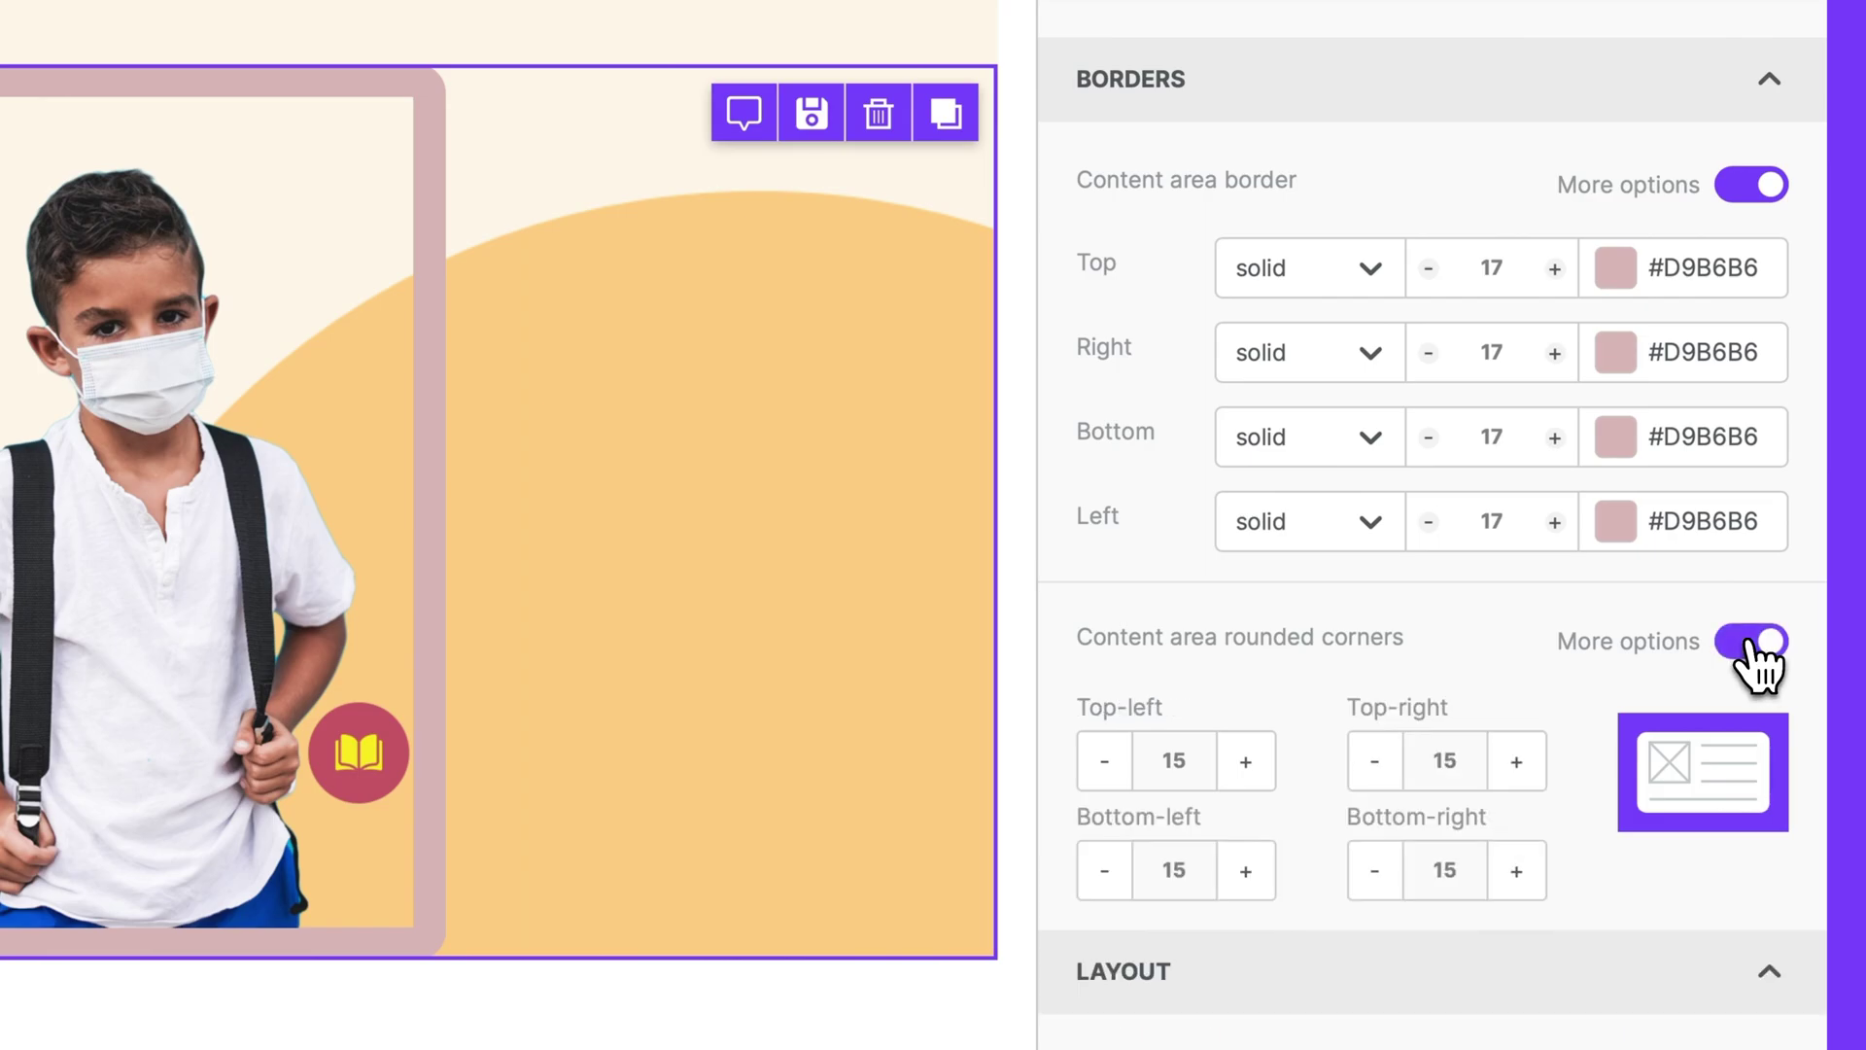
- Try the middle and bottom vertical alignments on the row, and set it back to top alignment
{"action": "scroll", "coordinate": [1755, 666], "scroll_direction": "down", "scroll_amount": 8}
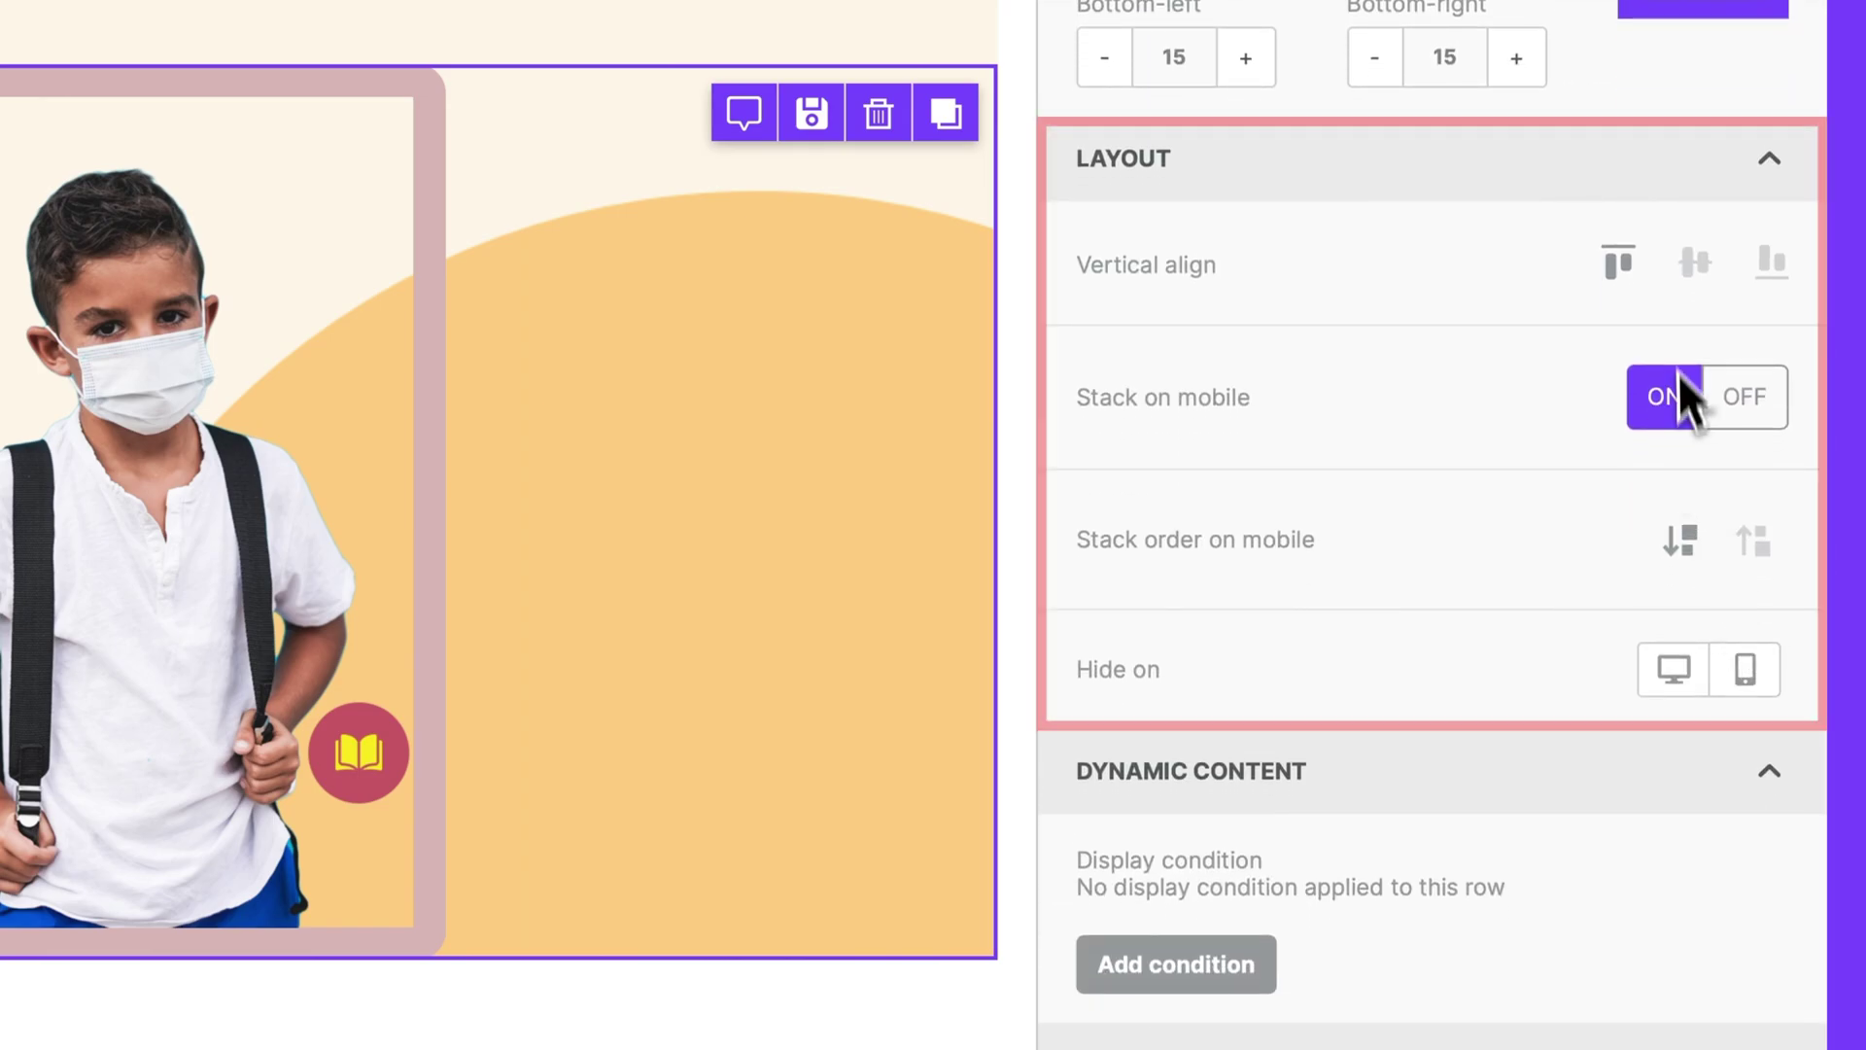
{"action": "left_click", "coordinate": [1697, 262]}
{"action": "left_click", "coordinate": [1772, 260]}
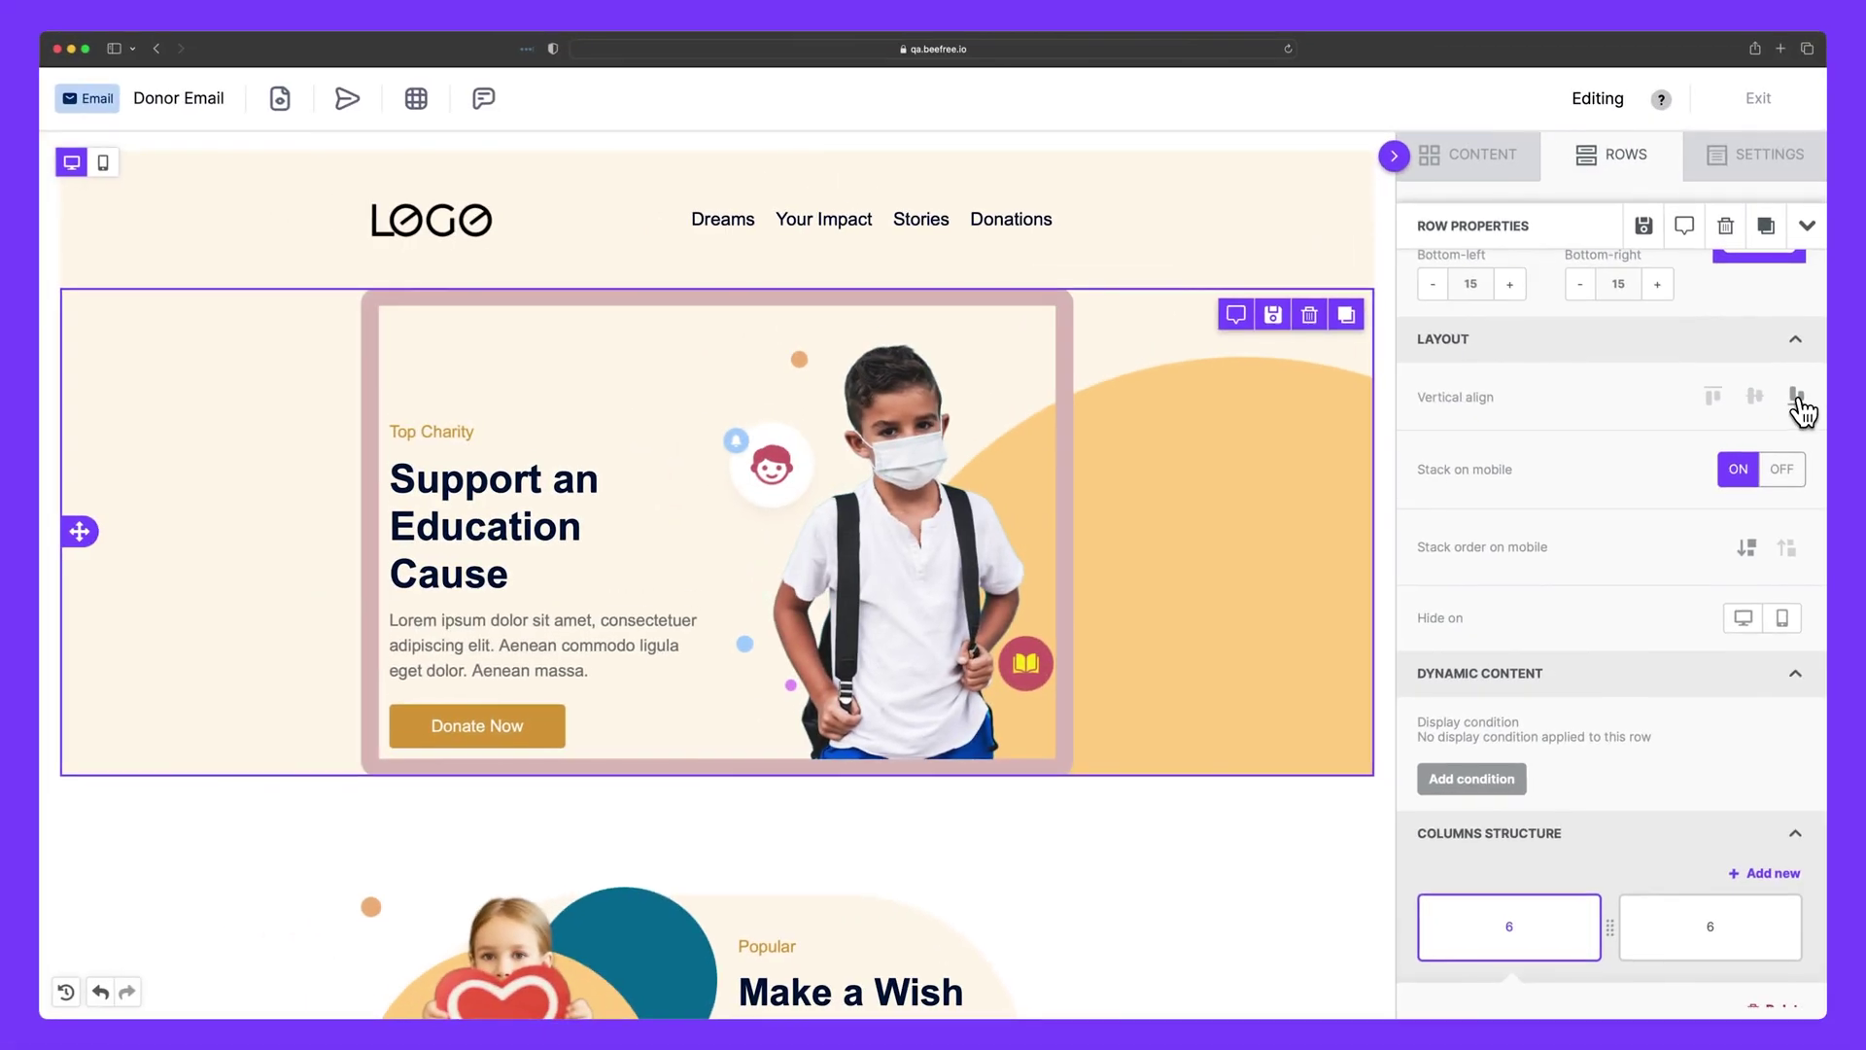
{"action": "left_click", "coordinate": [1755, 396]}
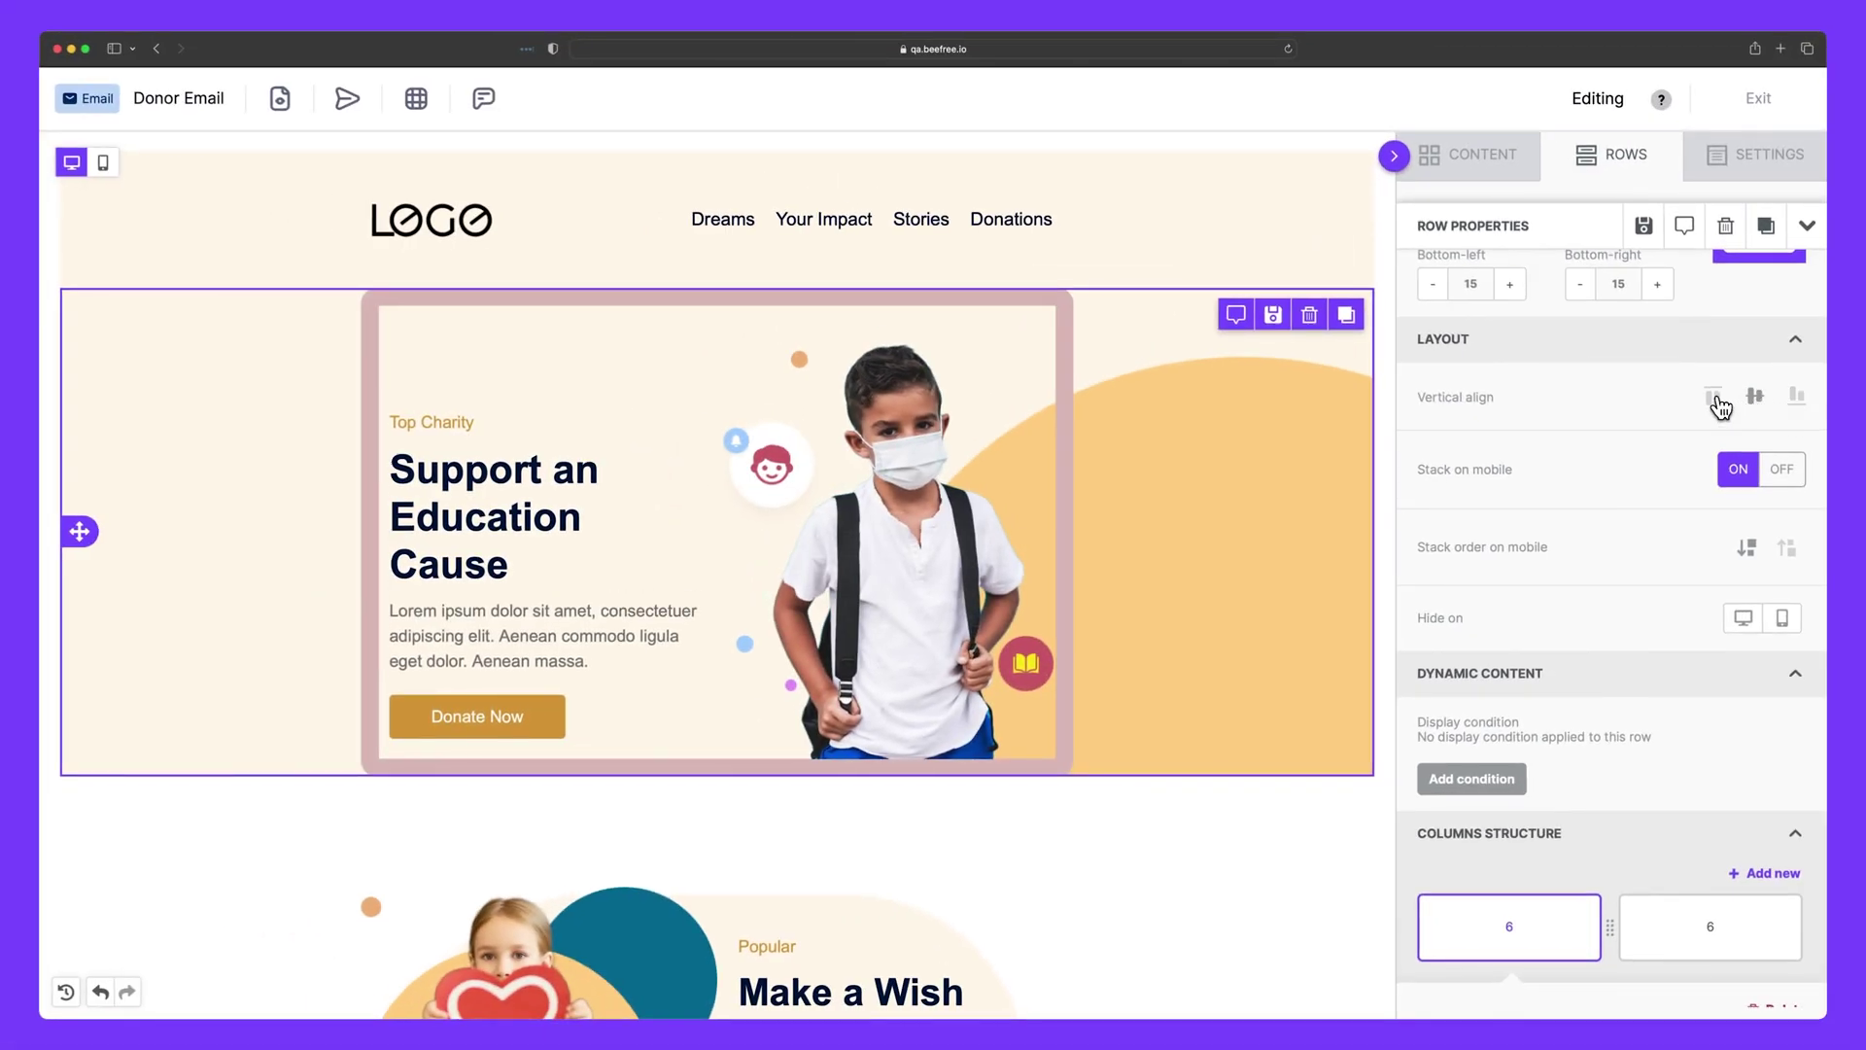
{"action": "left_click", "coordinate": [1718, 407]}
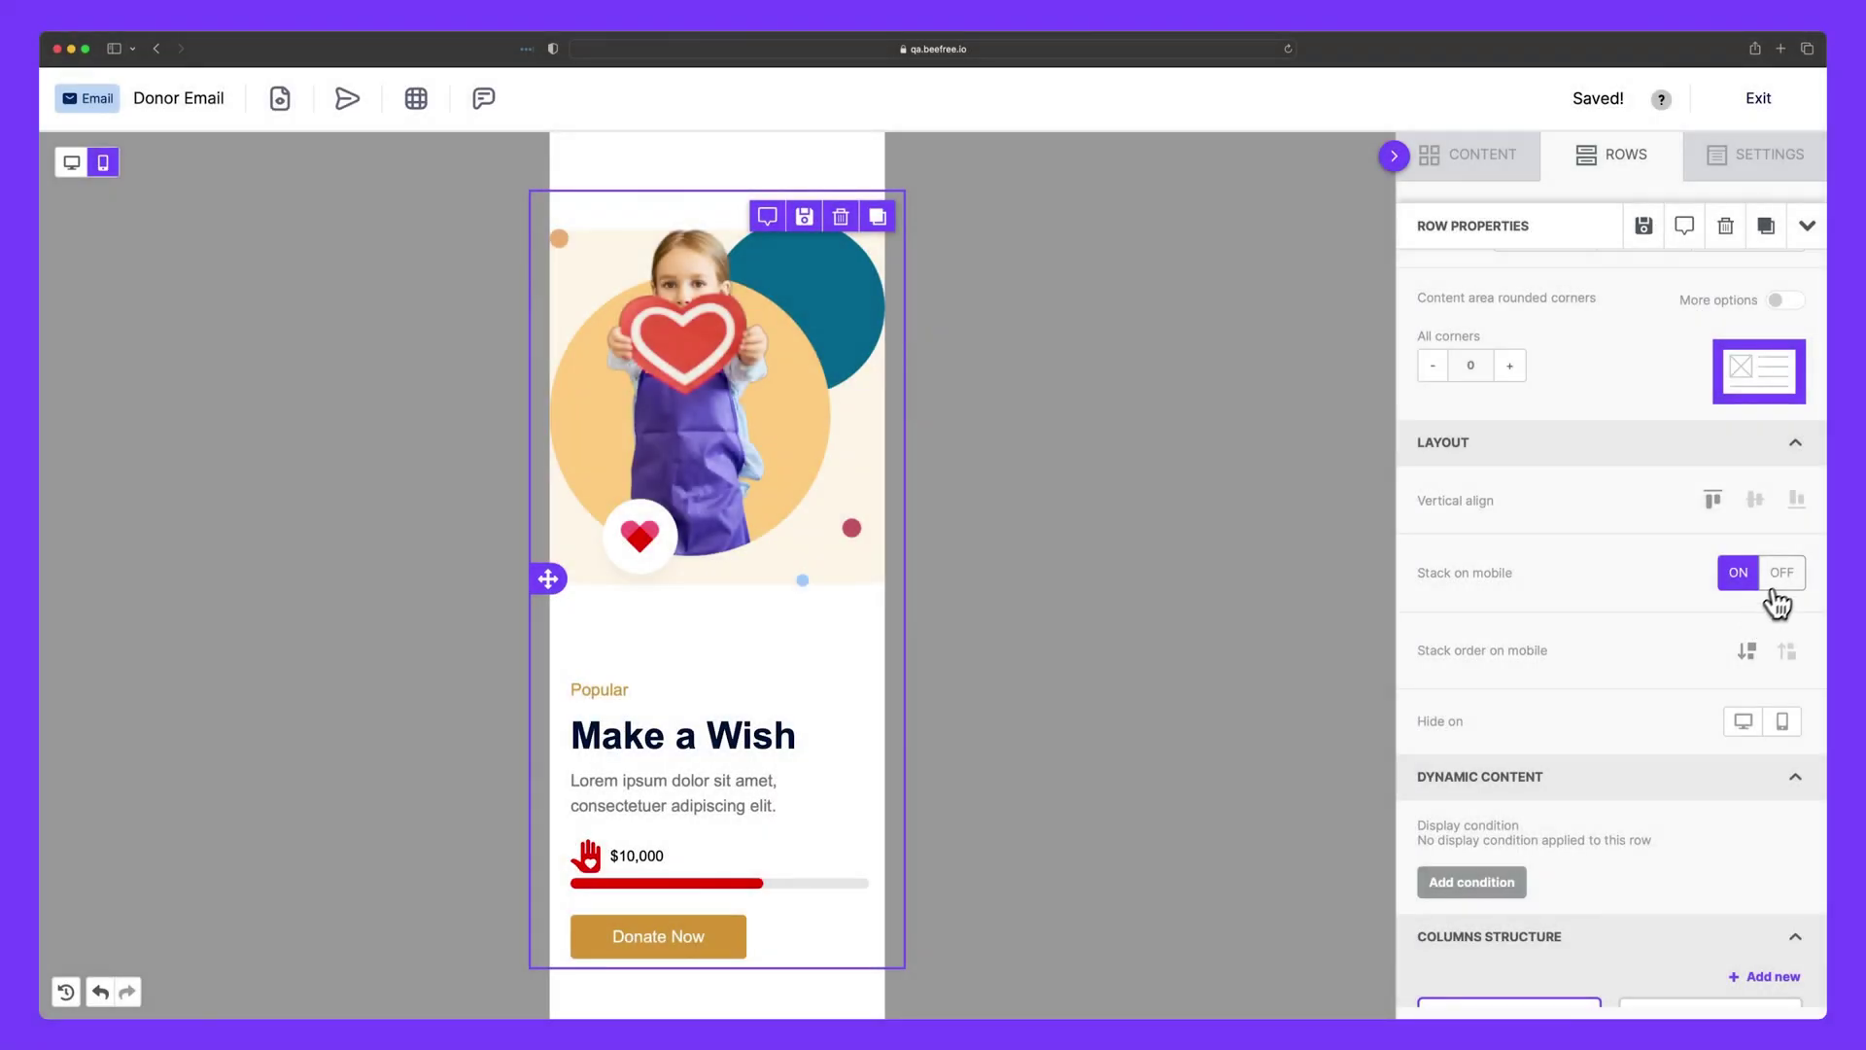
- Switch mobile stacking off and on again for the "Make a Wish" row, and reverse its stack order on mobile
{"action": "left_click", "coordinate": [1785, 575]}
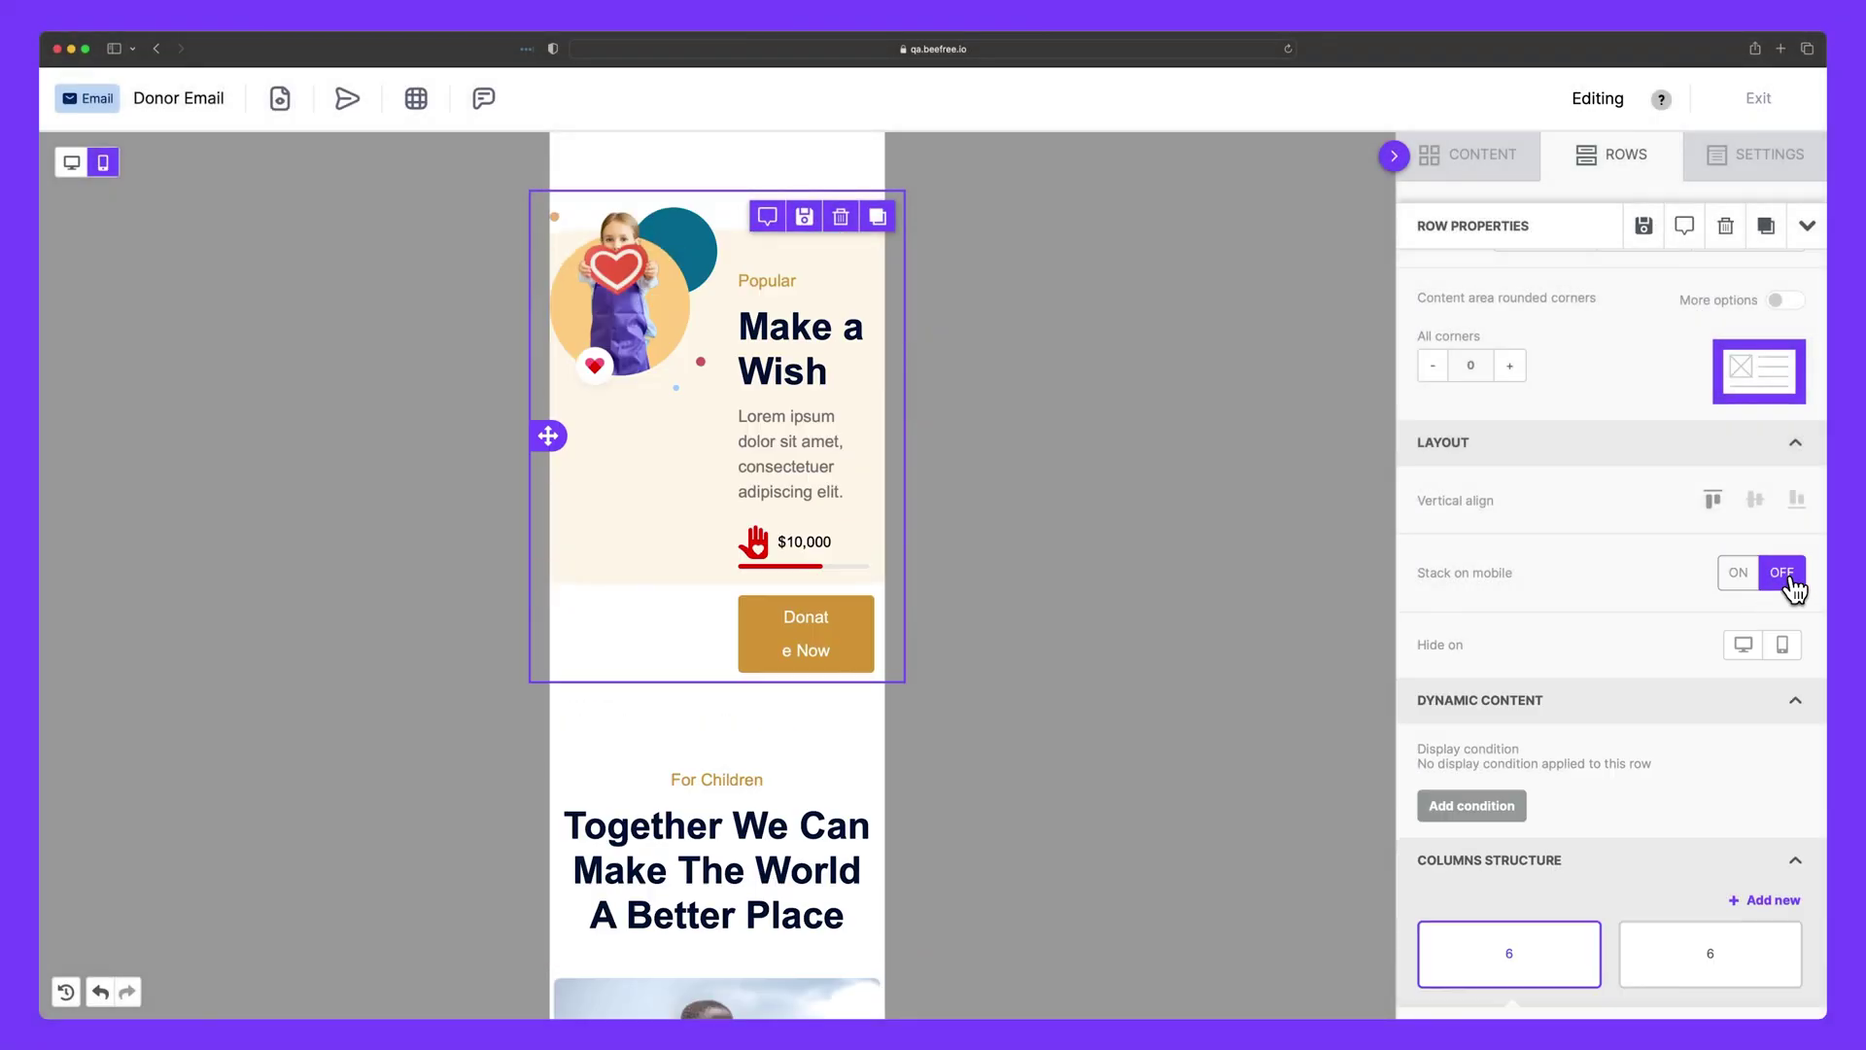
{"action": "left_click", "coordinate": [1739, 580]}
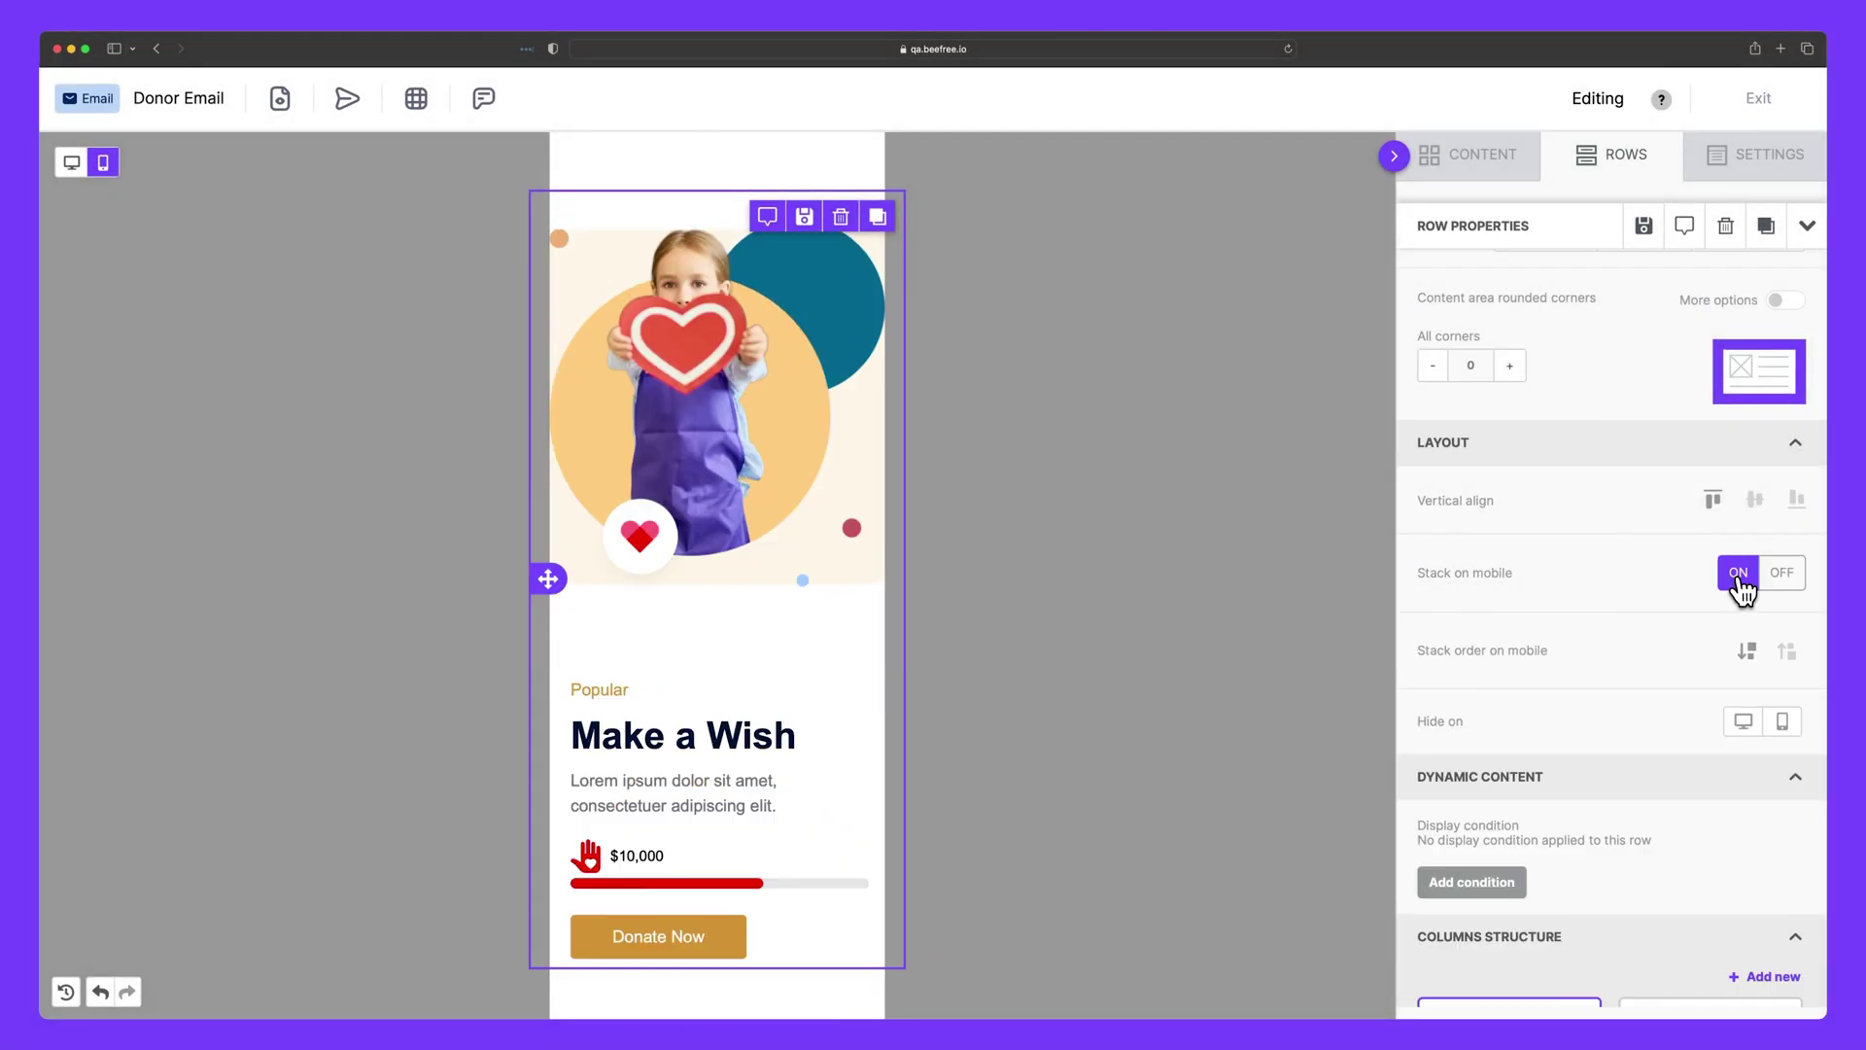
{"action": "left_click", "coordinate": [1786, 651]}
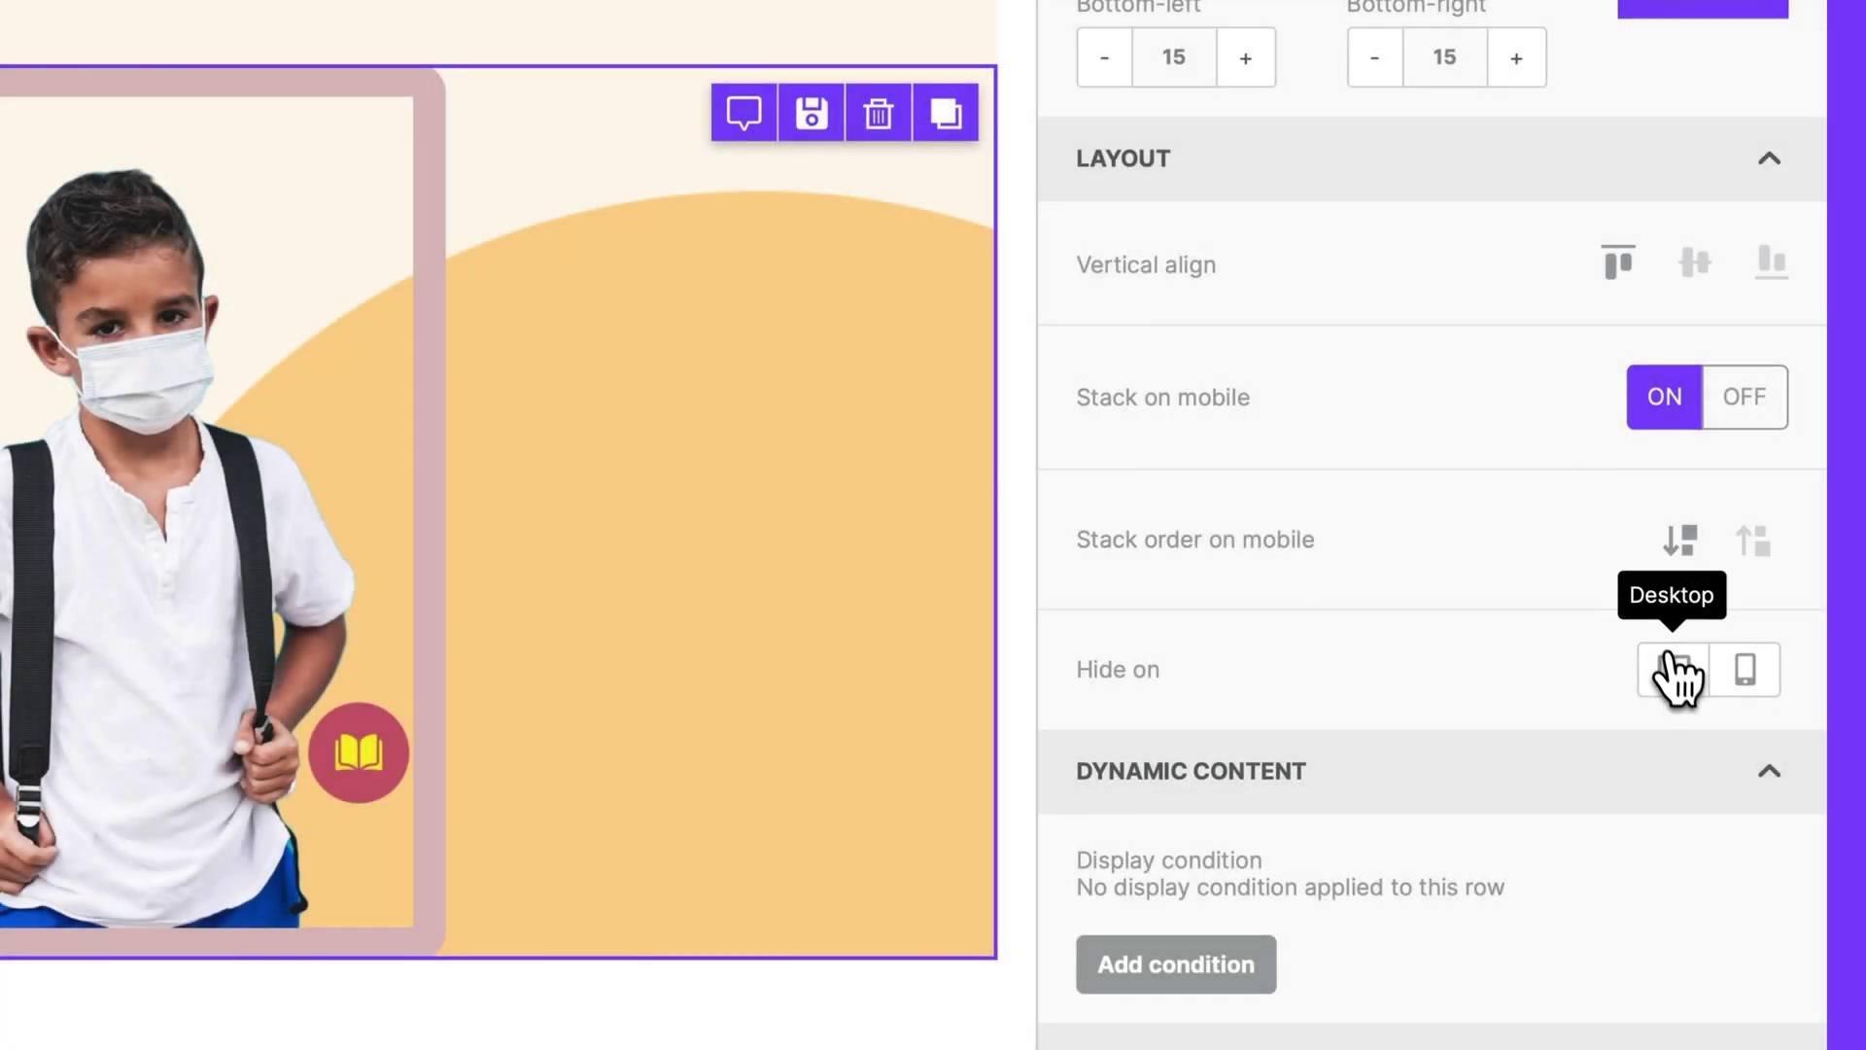
- Try hiding the "Support an Education Cause" row on desktop and on mobile, and clear the hide setting
{"action": "left_click", "coordinate": [1674, 669]}
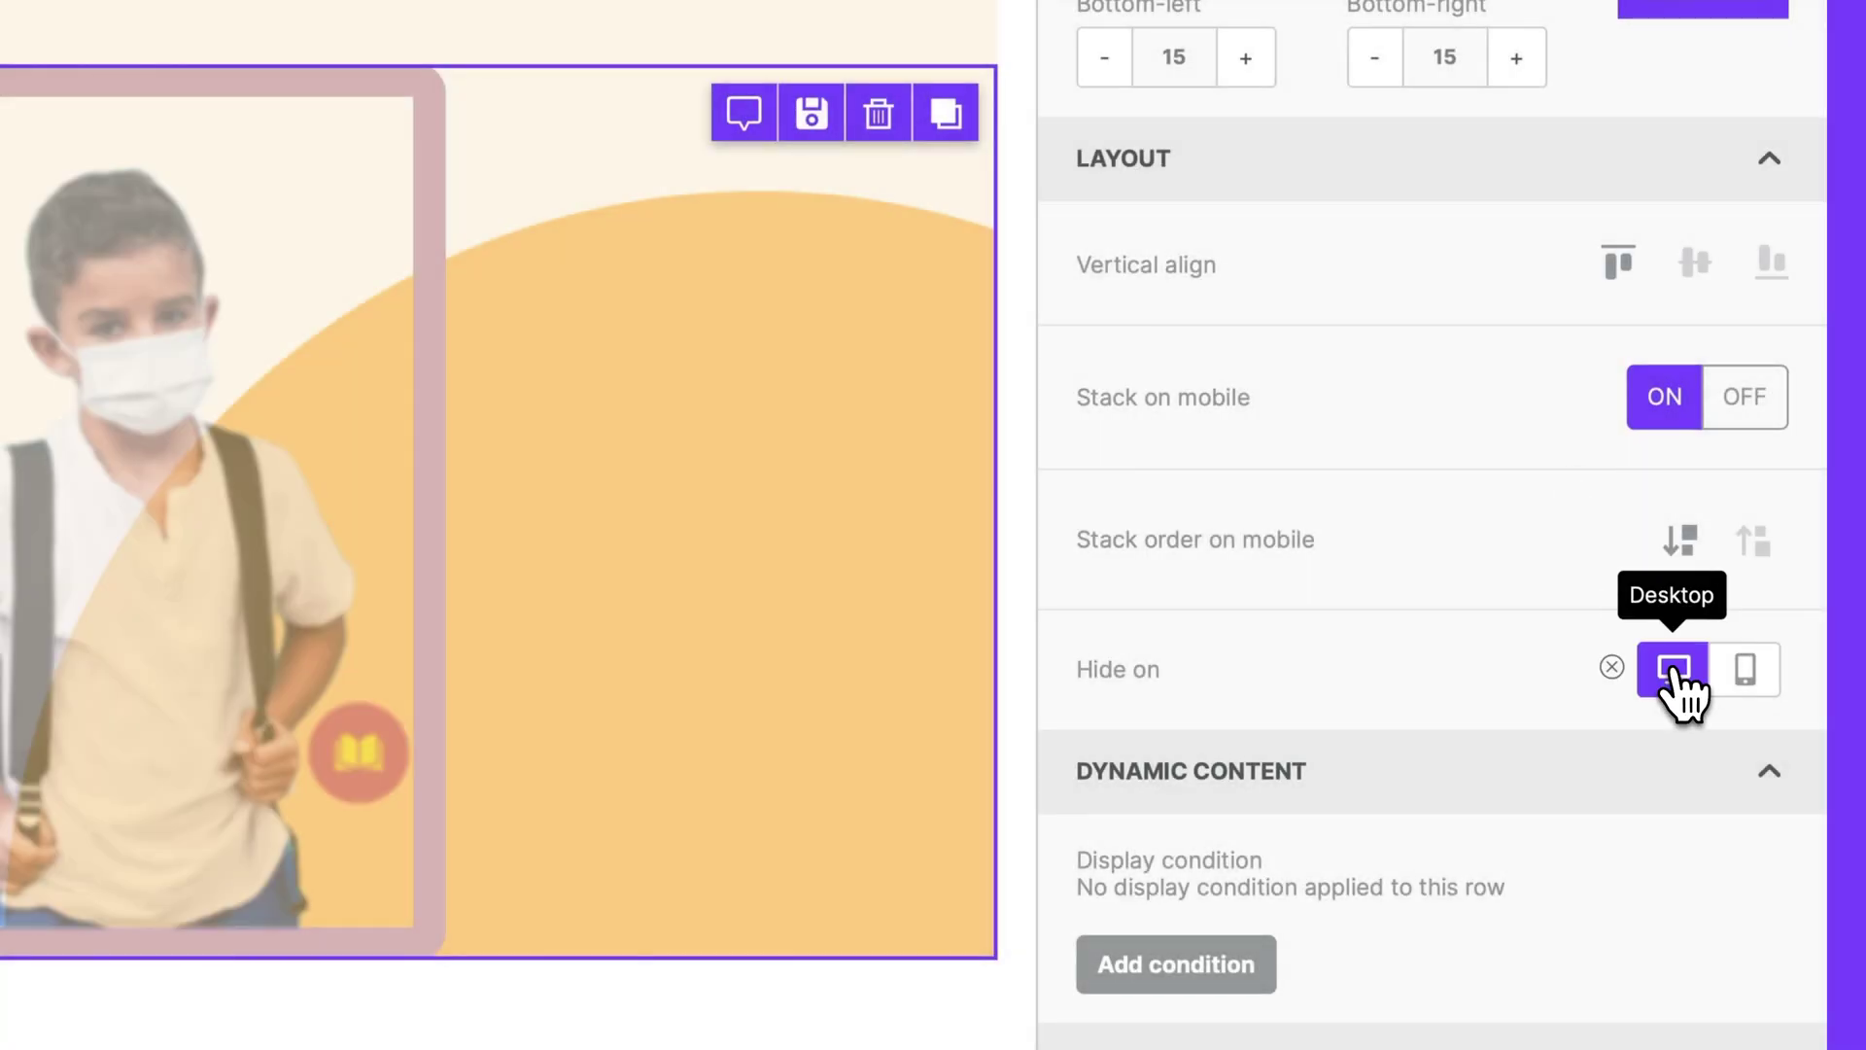
{"action": "left_click", "coordinate": [1747, 675]}
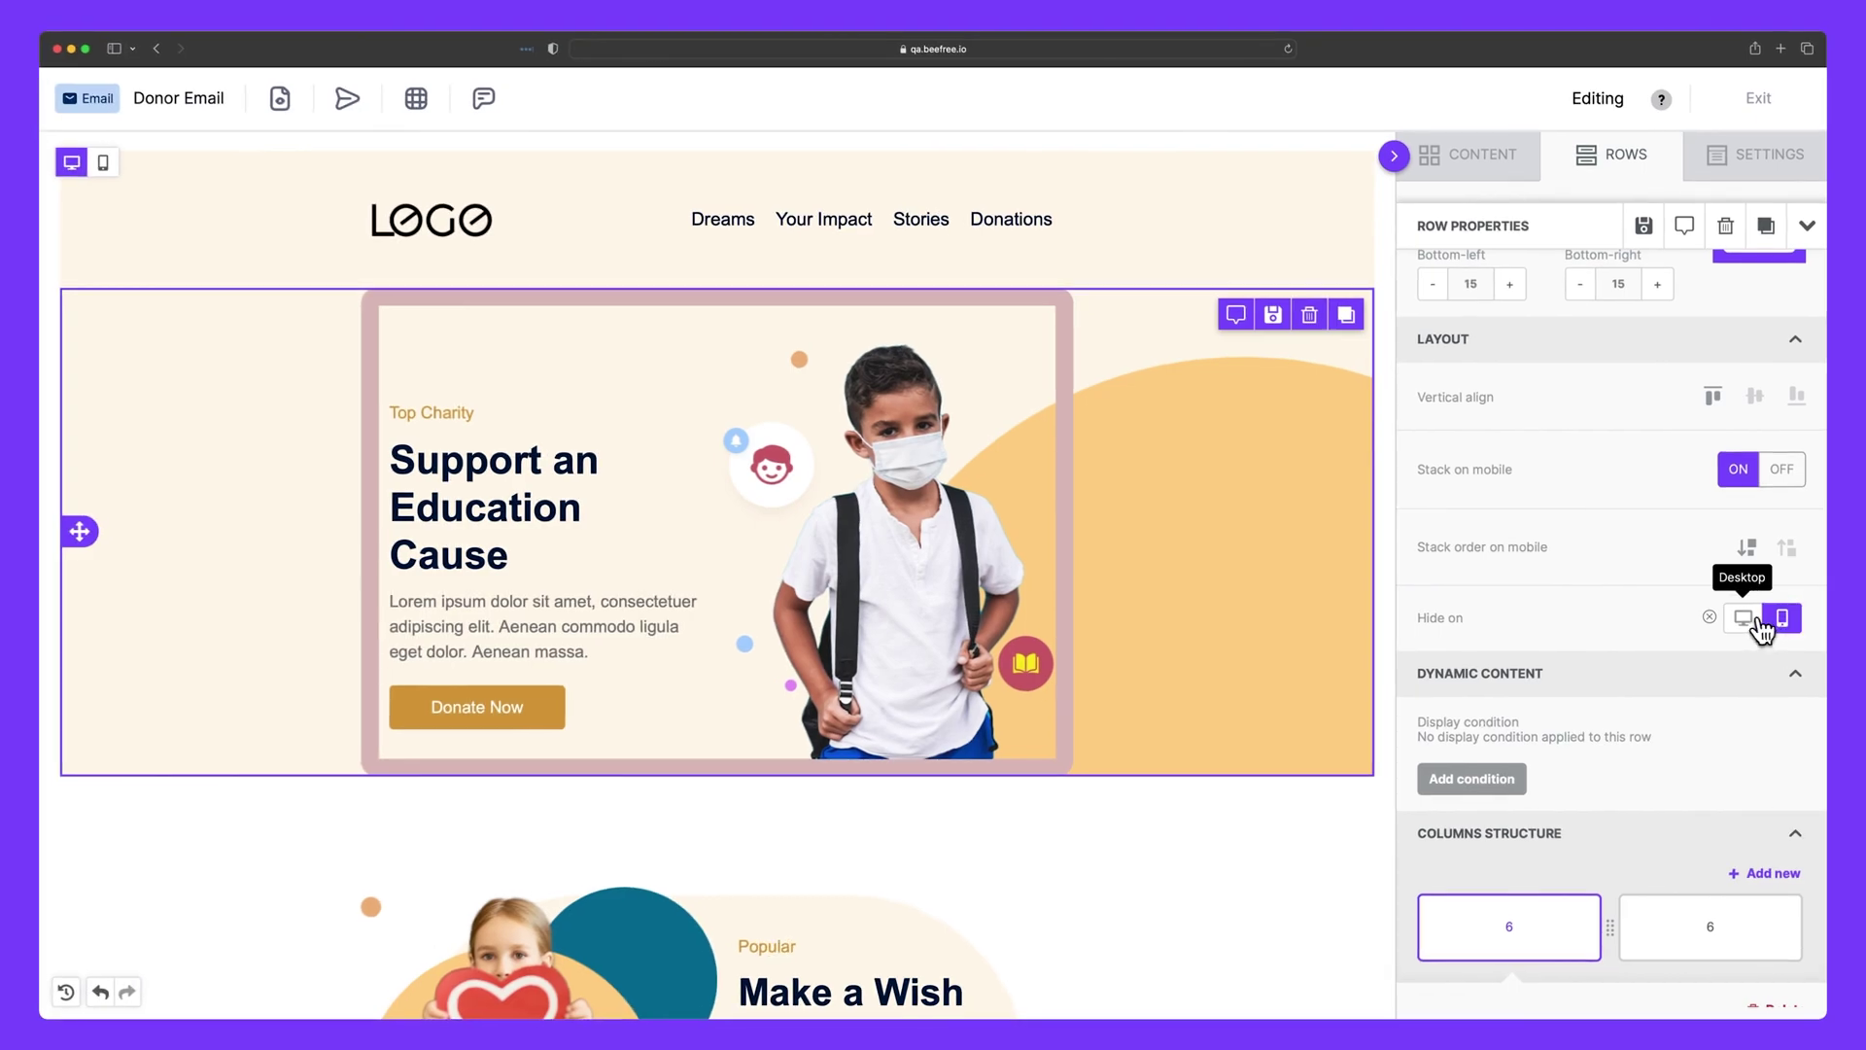
{"action": "left_click", "coordinate": [1745, 620]}
{"action": "left_click", "coordinate": [1710, 617]}
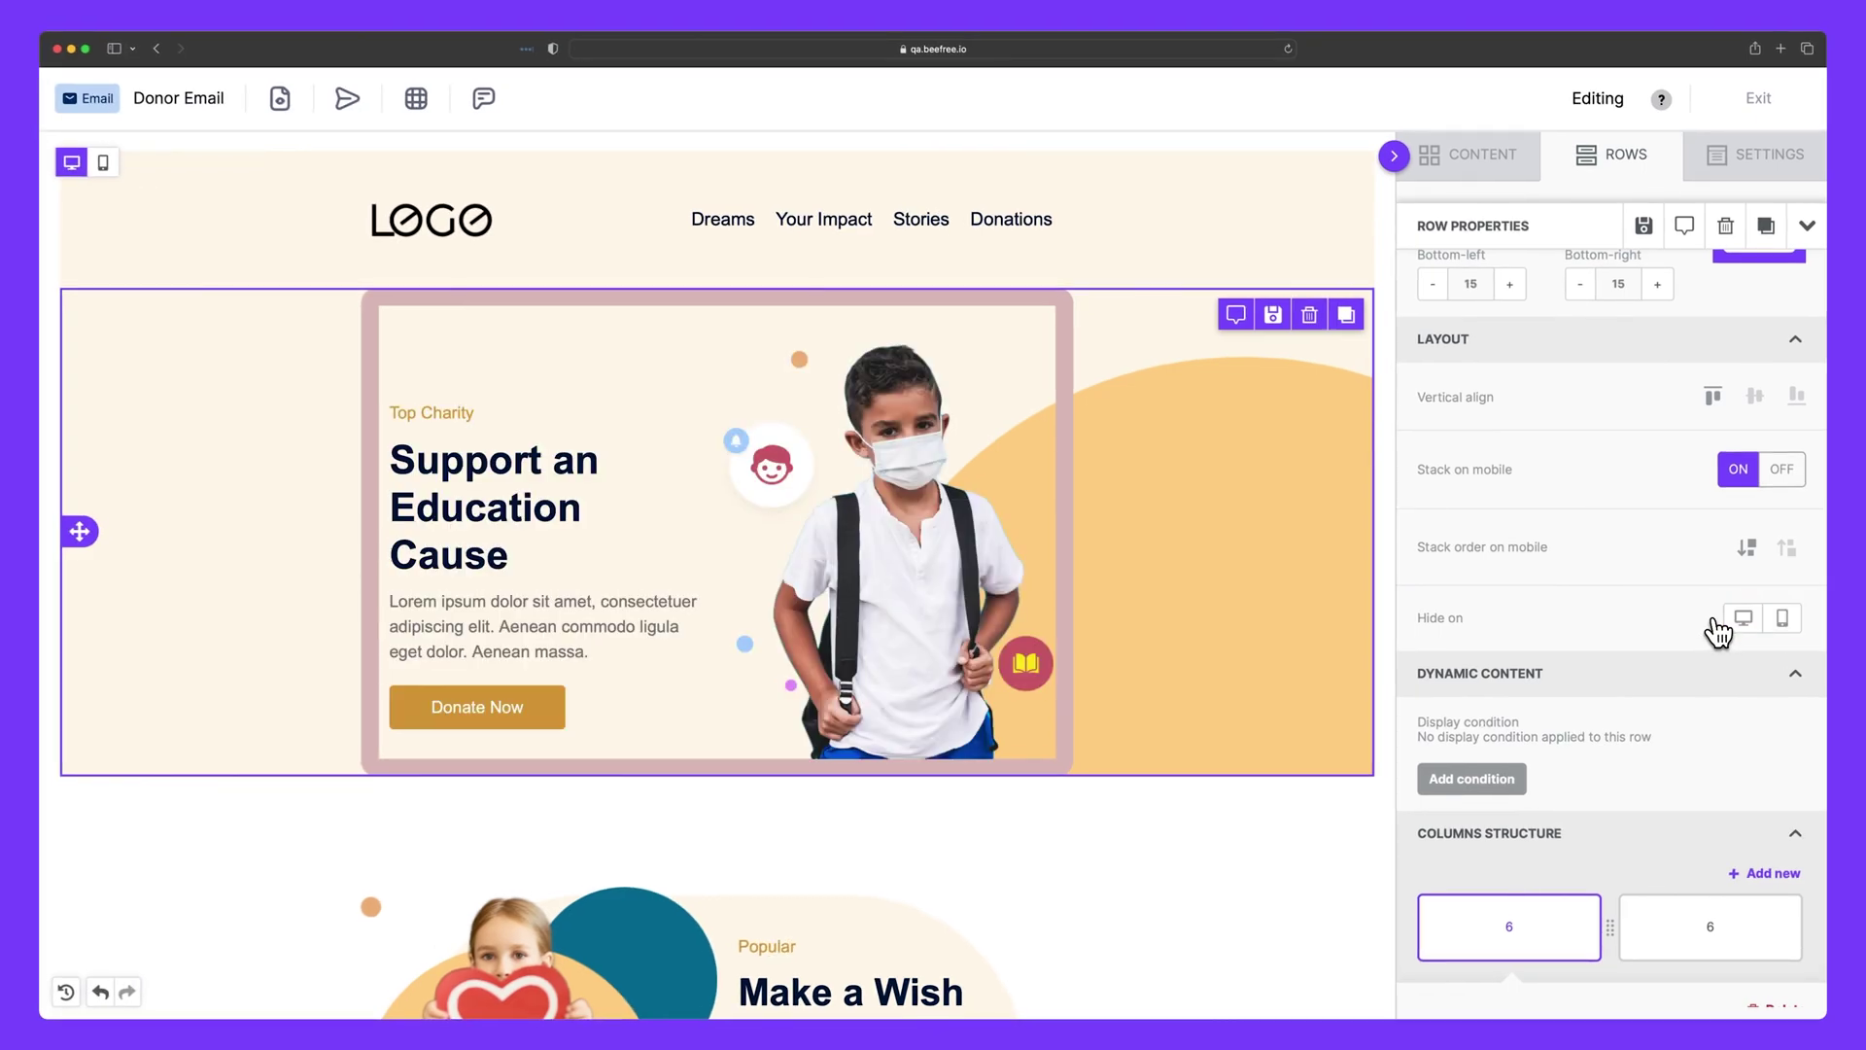
- Add the row display condition "Previous donors", described "Previous donors only", with before code '{% if lastorder.catalog == \'previous donors\' %}' and after code '{% endif %}'
{"action": "scroll", "coordinate": [1662, 615], "scroll_direction": "down", "scroll_amount": 4}
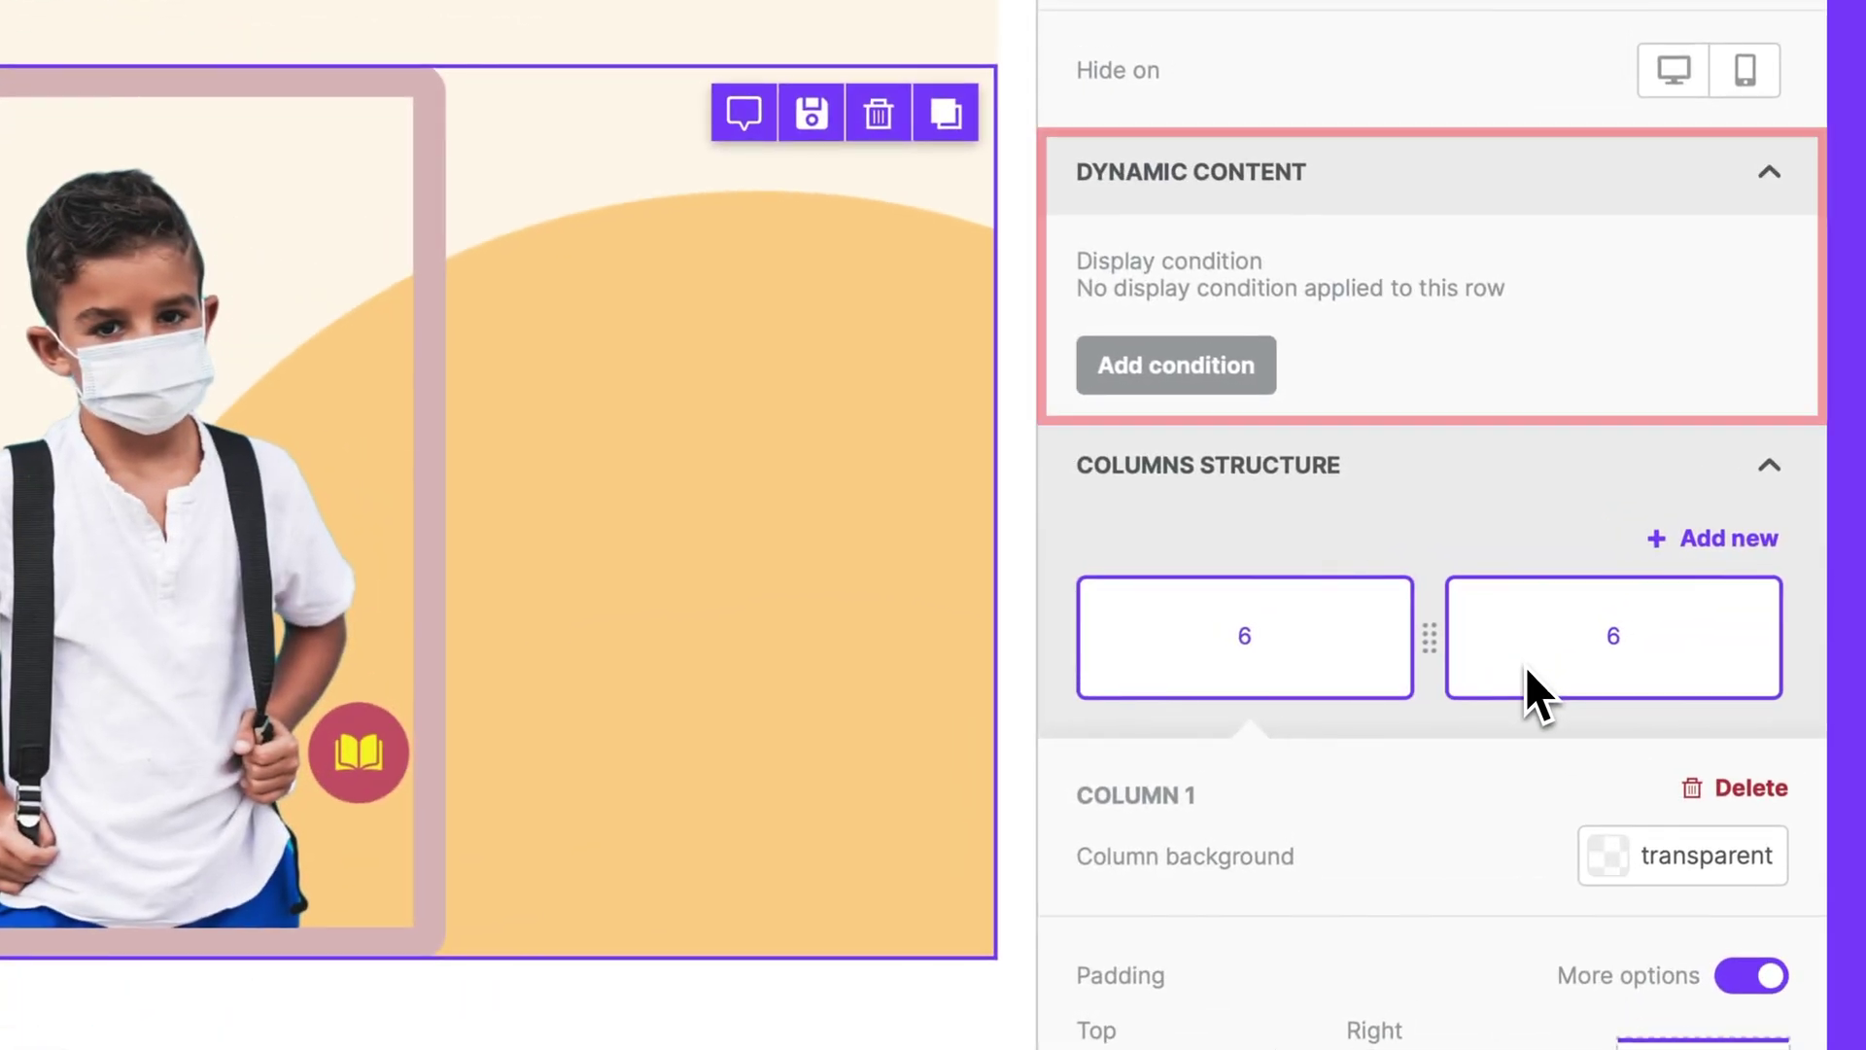
{"action": "left_click", "coordinate": [1213, 381]}
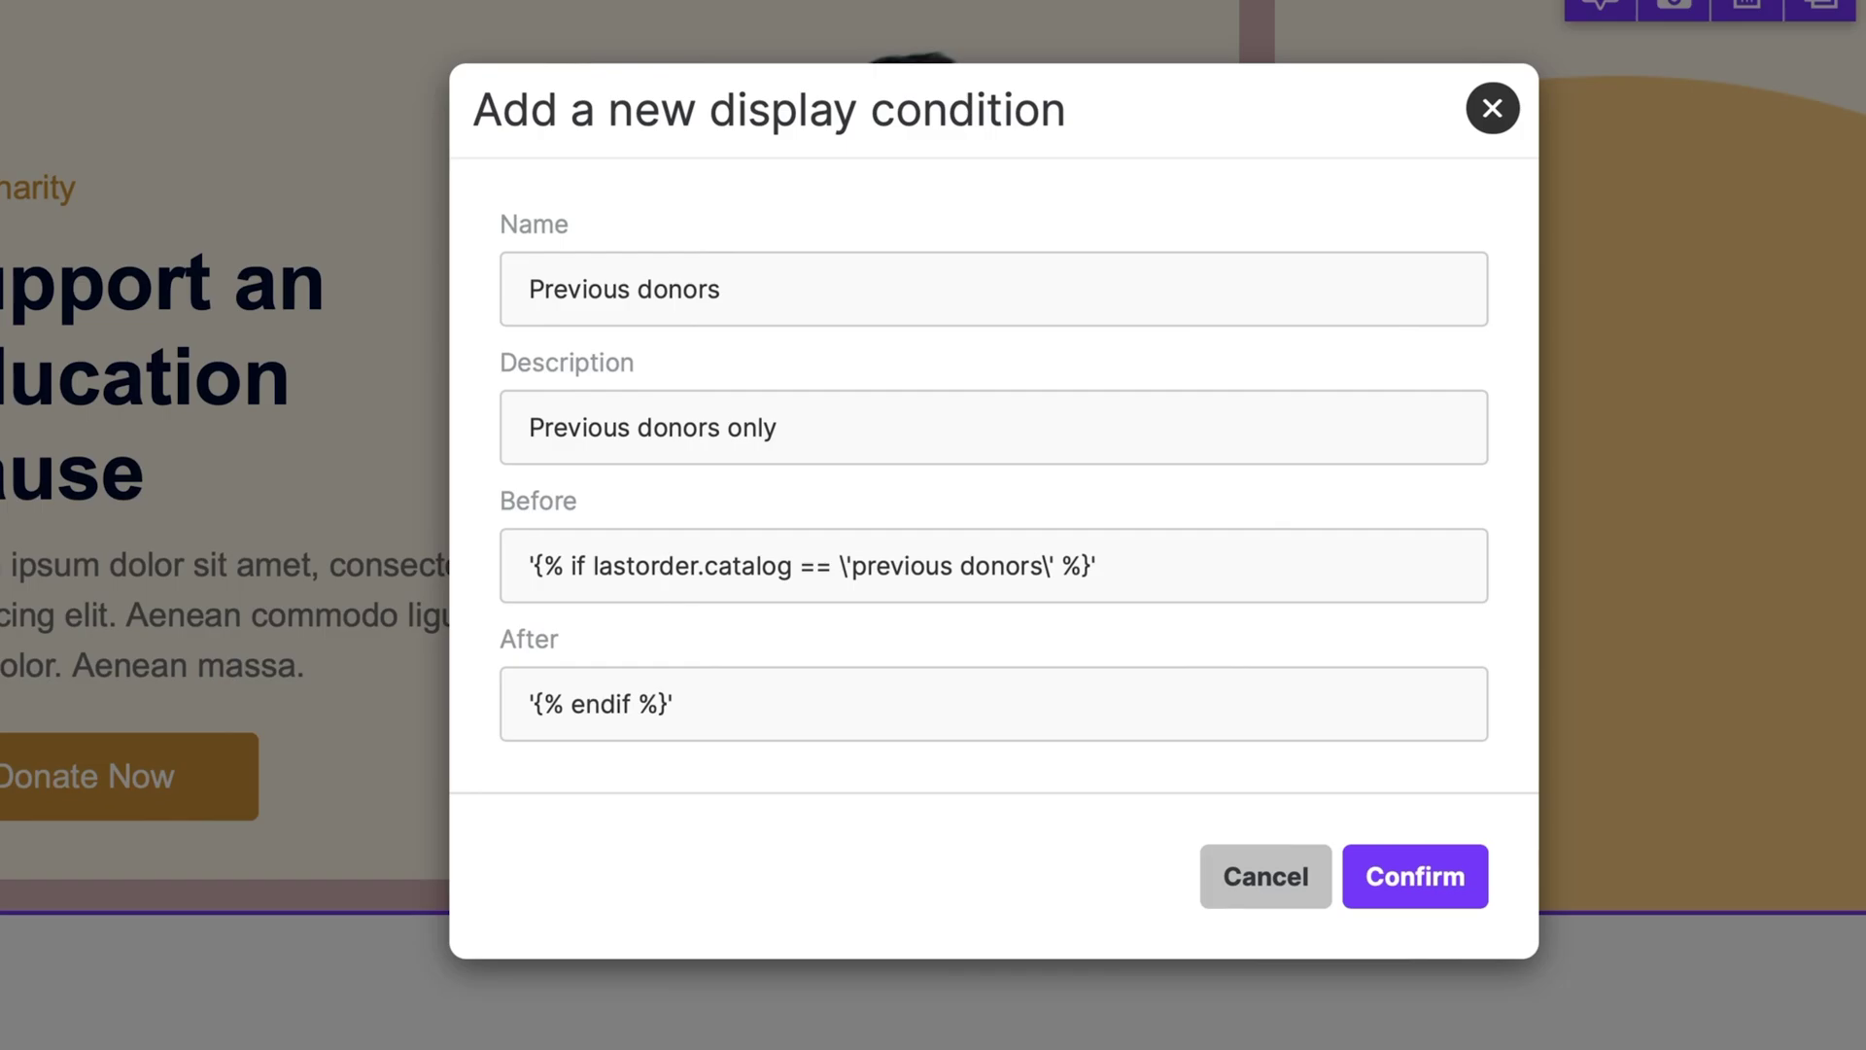
{"action": "left_click", "coordinate": [1461, 900]}
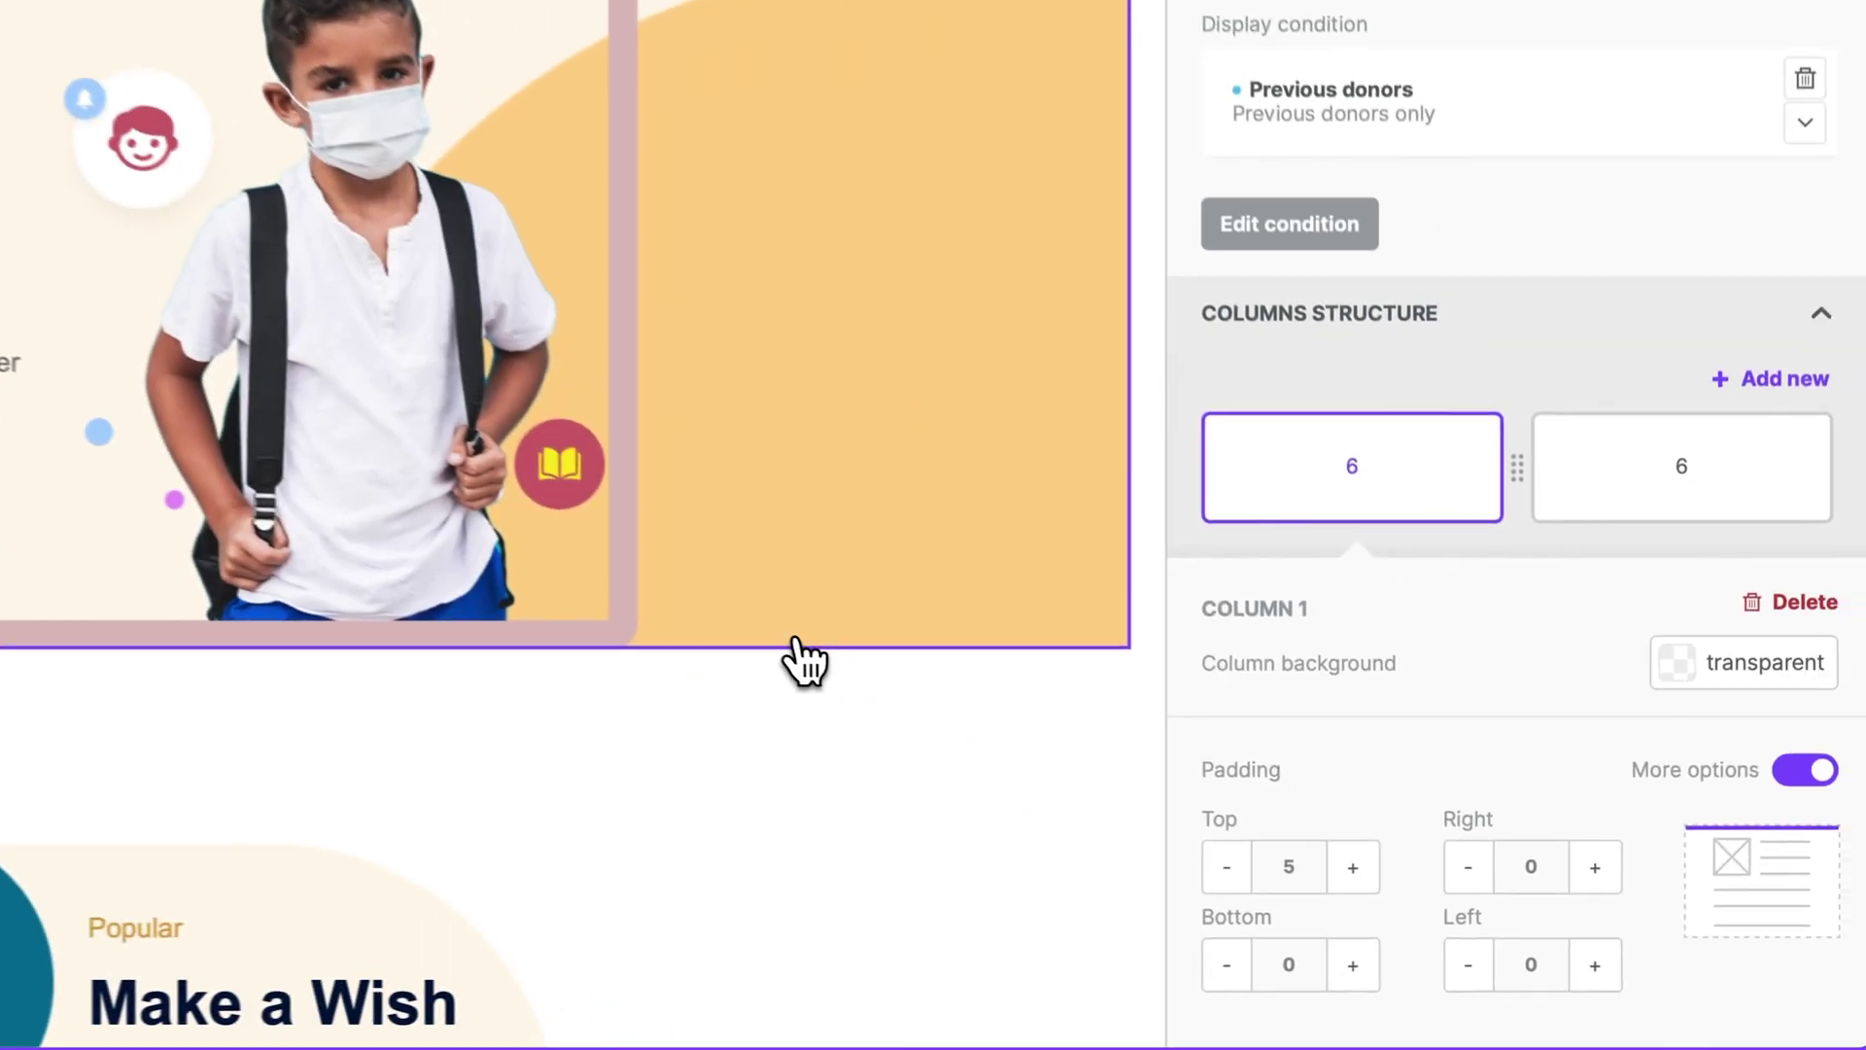
- Add two new columns to the "Support an Education Cause" row's column structure
{"action": "scroll", "coordinate": [1449, 632], "scroll_direction": "down", "scroll_amount": 3}
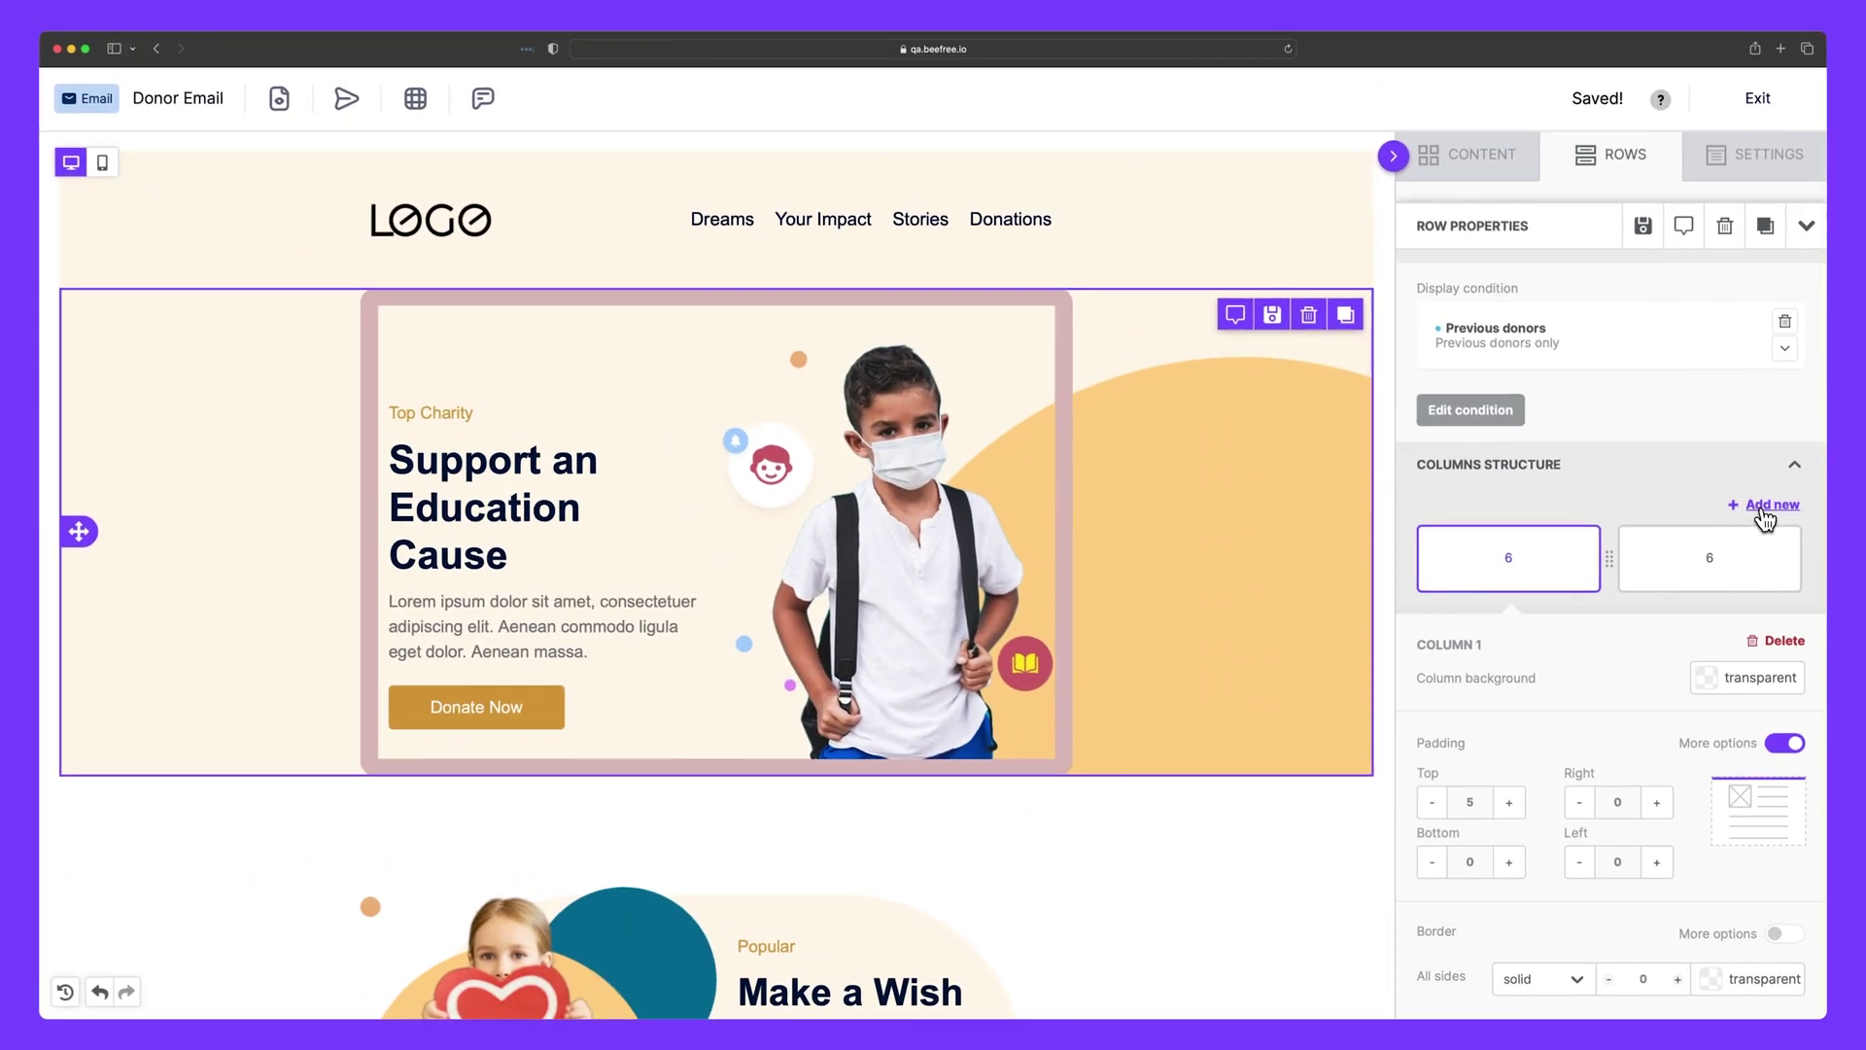
{"action": "left_click", "coordinate": [1745, 270]}
{"action": "left_click", "coordinate": [1745, 270]}
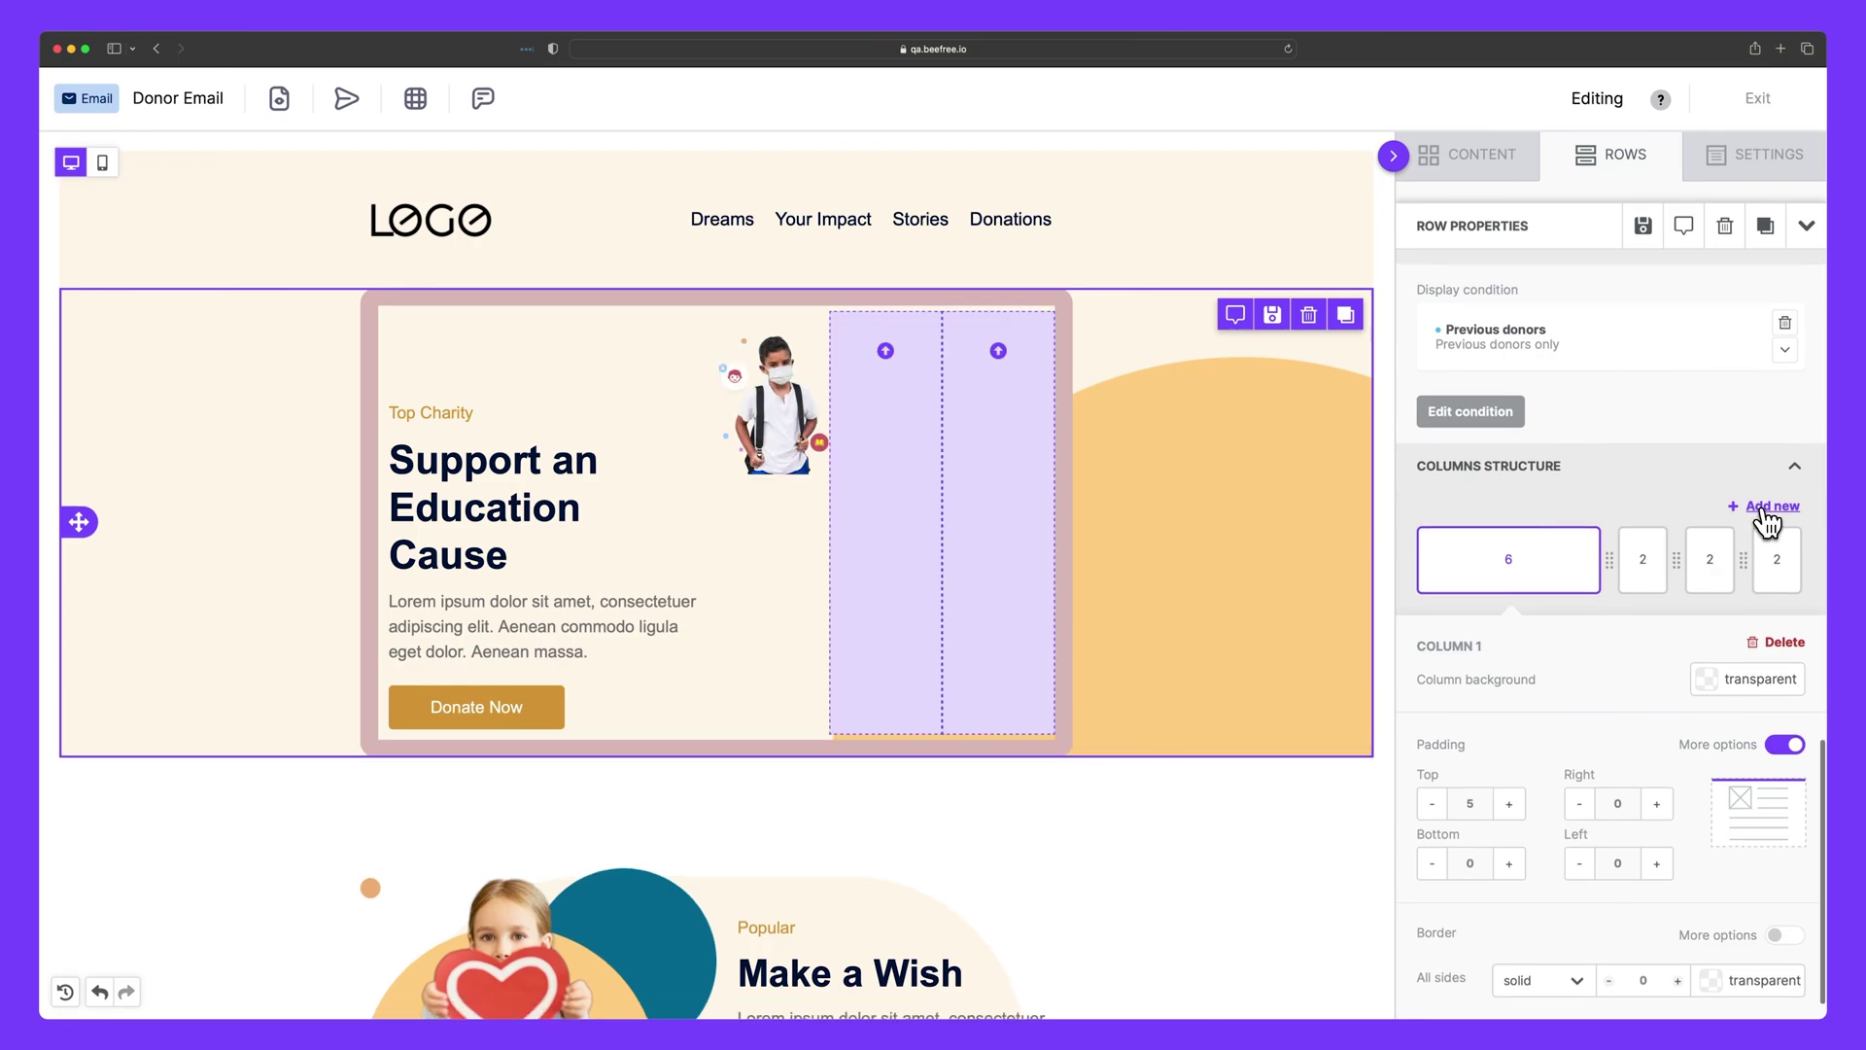
- Set the background of the first column in the "Support an Education Cause" row to #653e3e
{"action": "left_click", "coordinate": [1708, 680]}
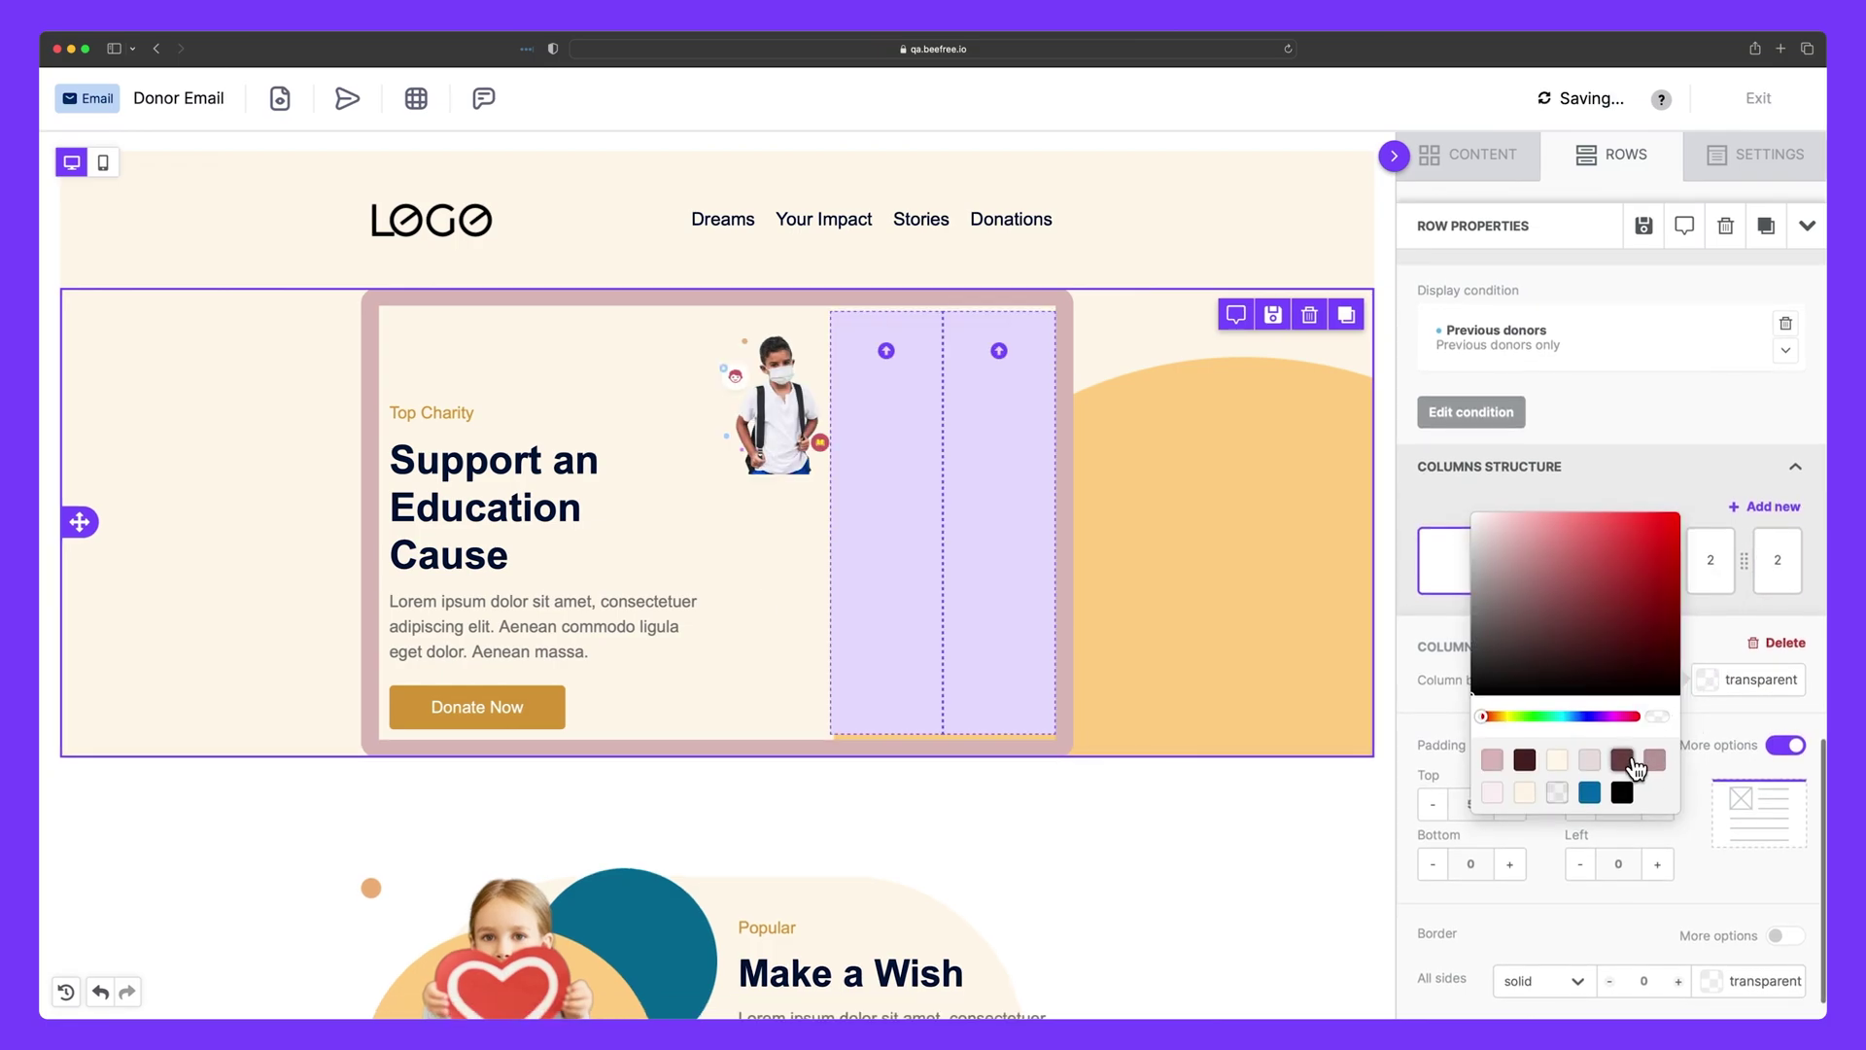
{"action": "left_click", "coordinate": [1622, 761]}
{"action": "left_click", "coordinate": [1691, 751]}
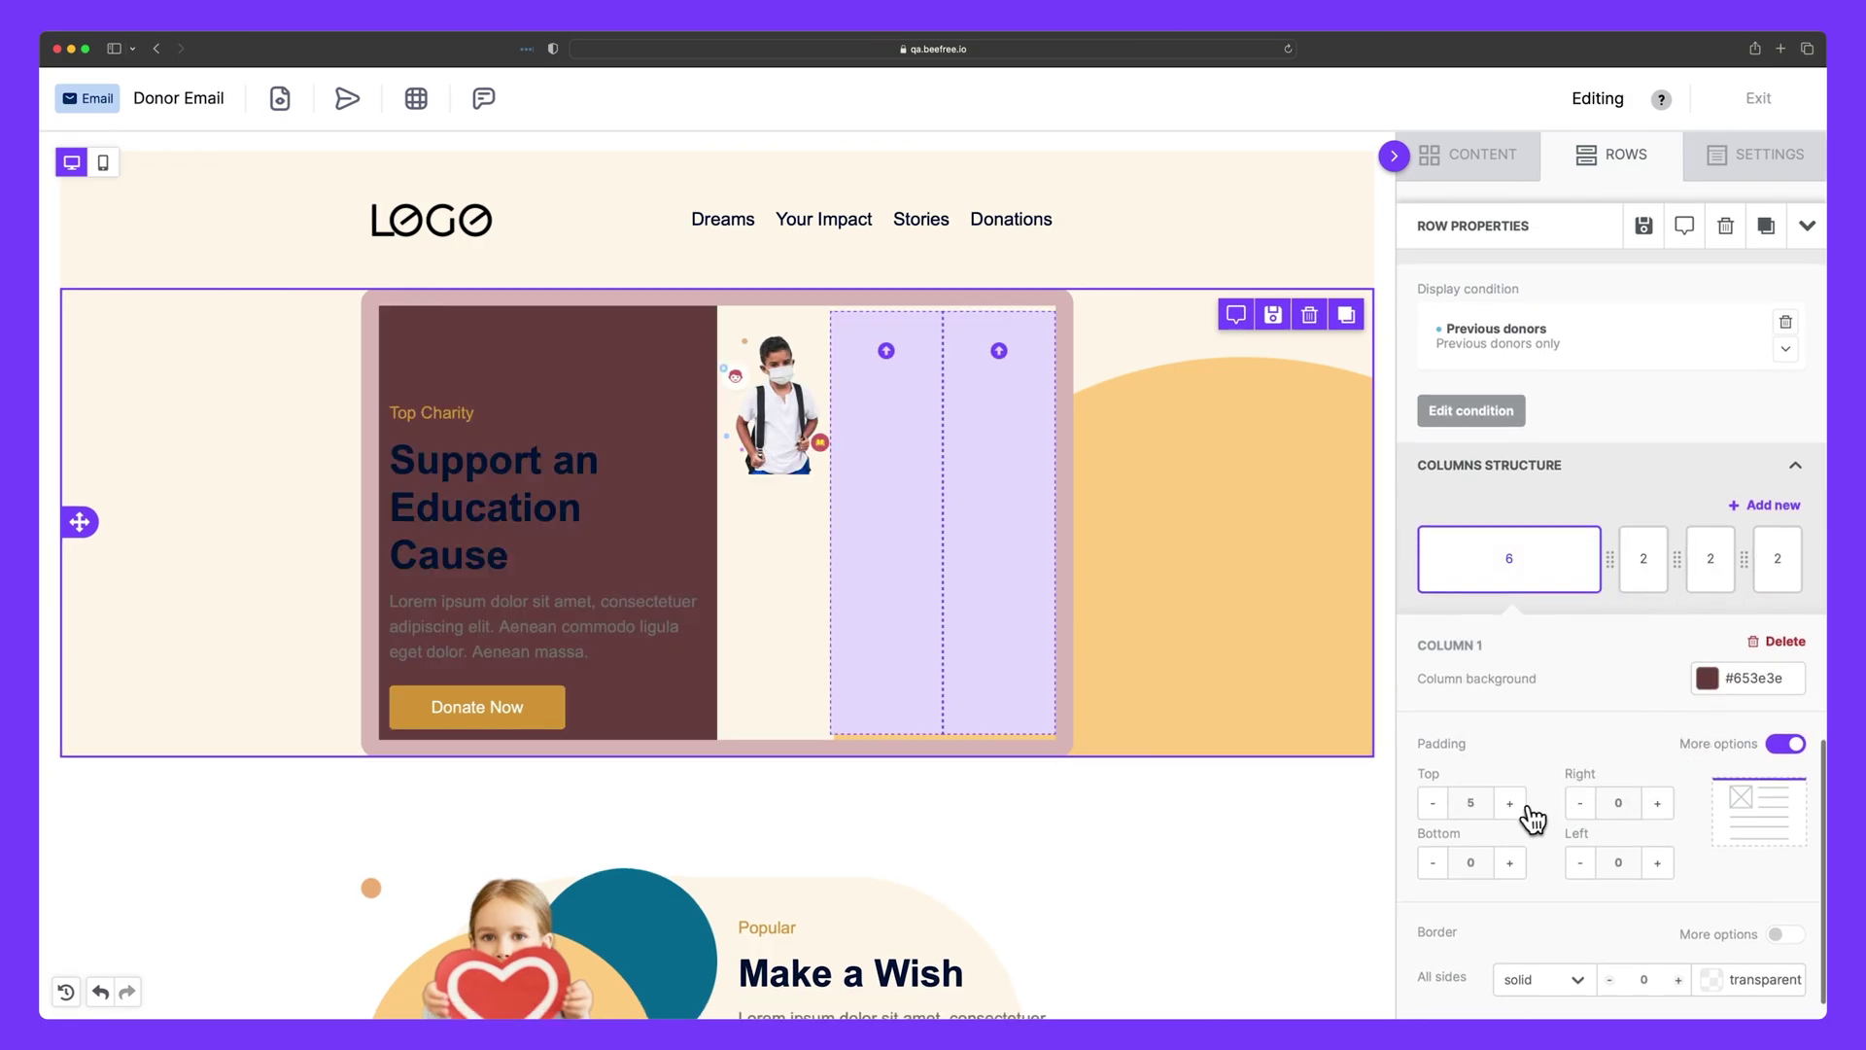
- Set the first column's top padding to 20 and raise its bottom padding to at least 15
{"action": "left_click", "coordinate": [1512, 805]}
{"action": "left_click", "coordinate": [1512, 804]}
{"action": "left_click", "coordinate": [1511, 864]}
{"action": "left_click", "coordinate": [1513, 865]}
{"action": "left_click", "coordinate": [1514, 865]}
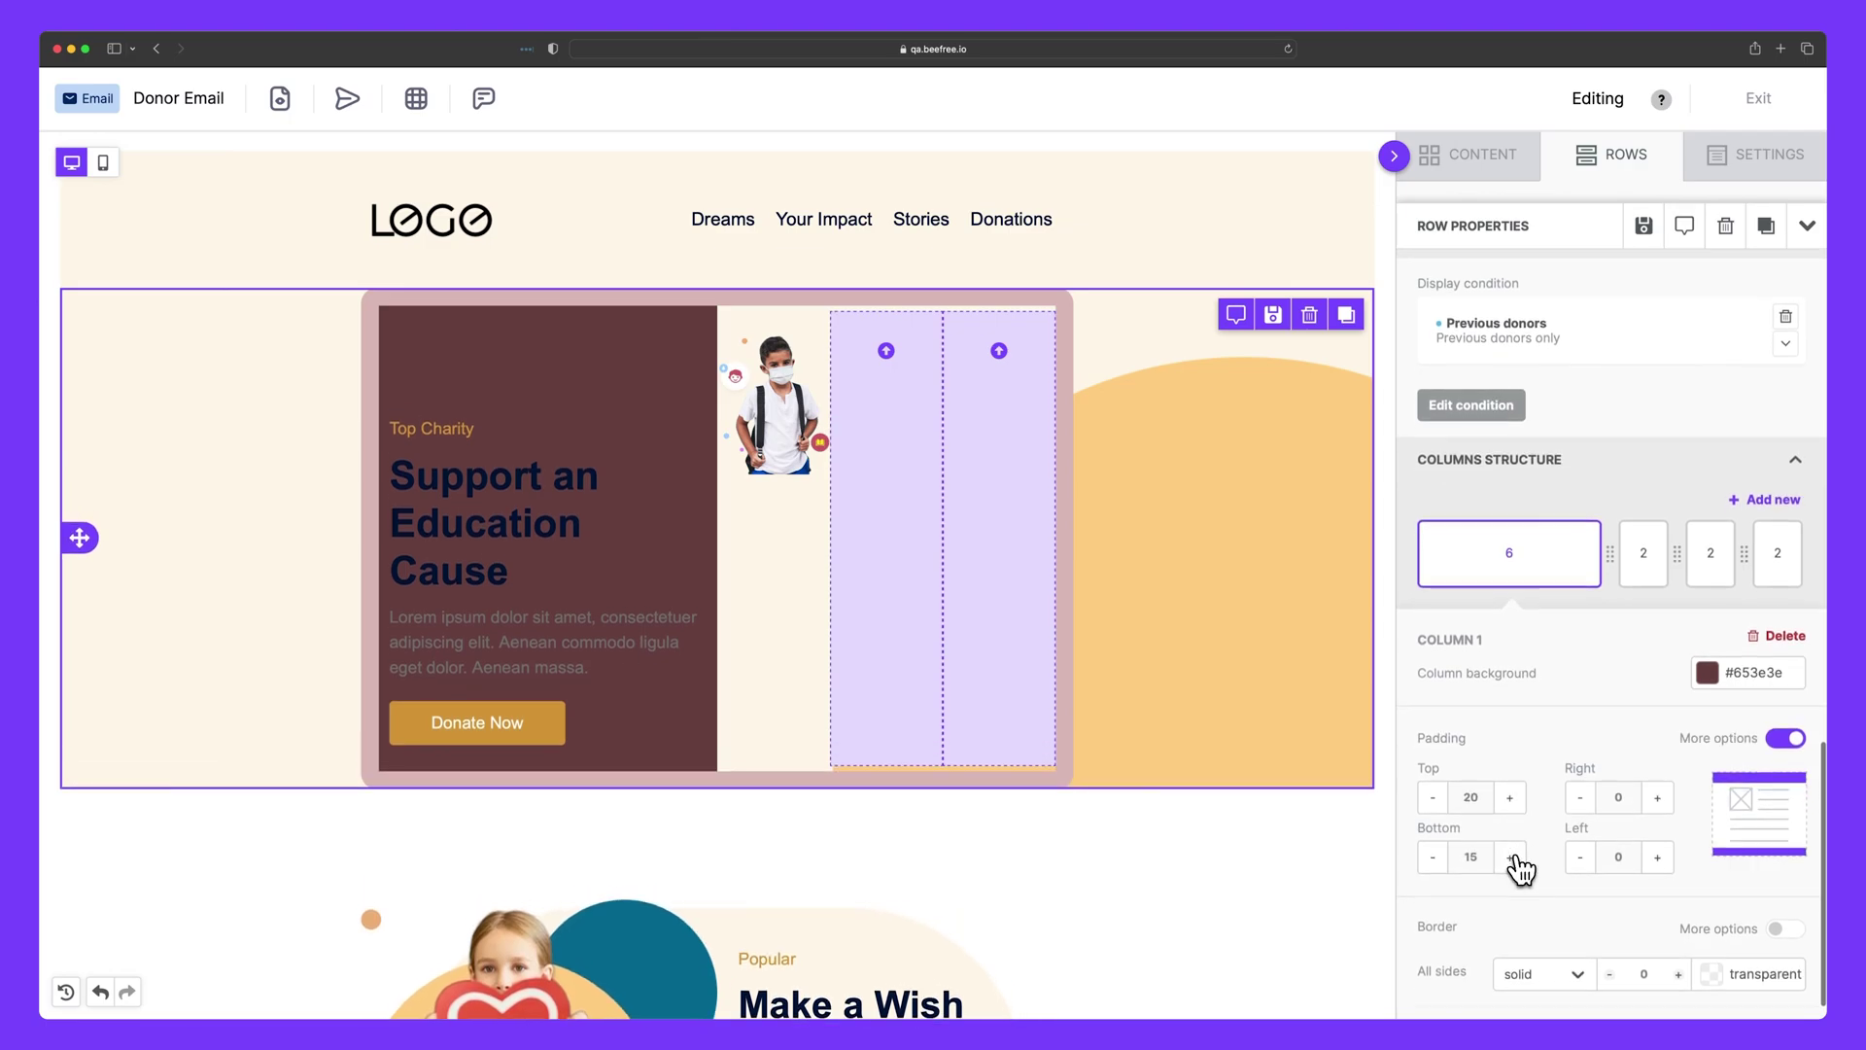
{"action": "left_click", "coordinate": [1517, 864]}
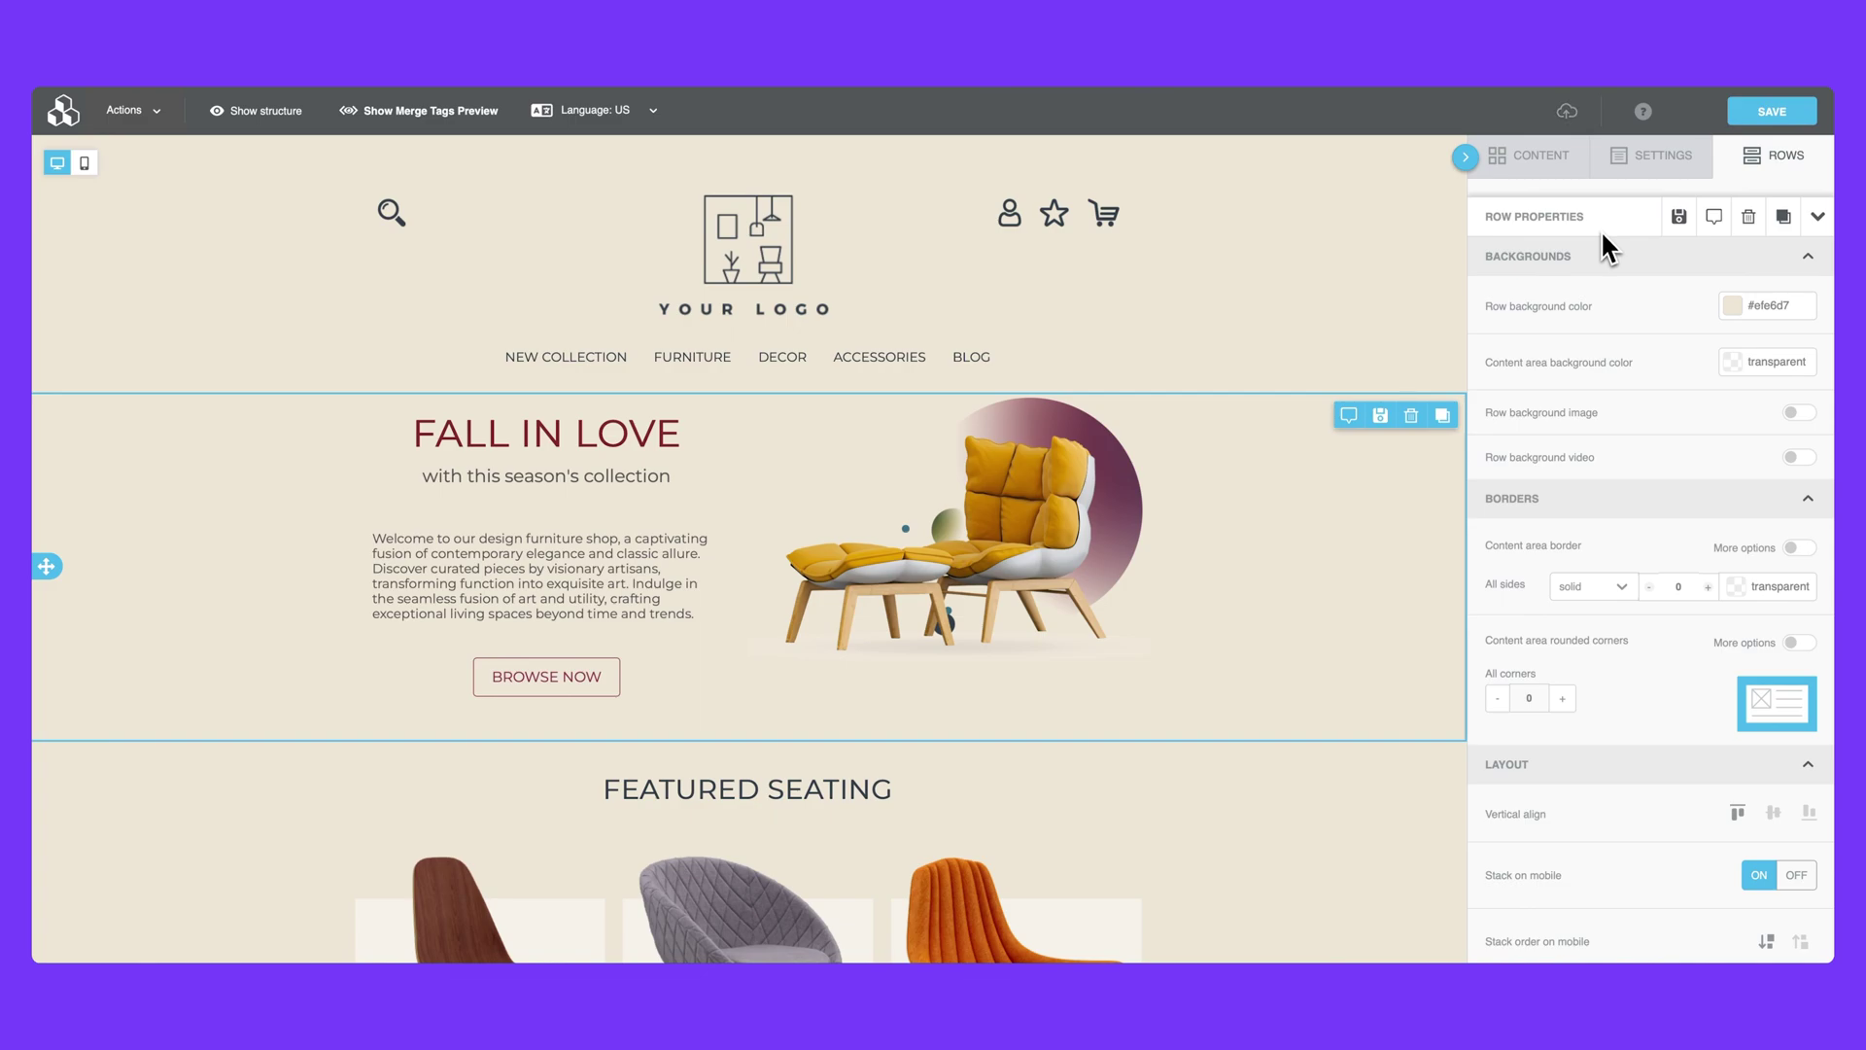
- Review the available row properties of the "Fall in Love" row and of the "Support an Education Cause" row, from backgrounds to columns structure
{"action": "scroll", "coordinate": [1607, 276], "scroll_direction": "down", "scroll_amount": 1}
{"action": "scroll", "coordinate": [1607, 280], "scroll_direction": "down", "scroll_amount": 5}
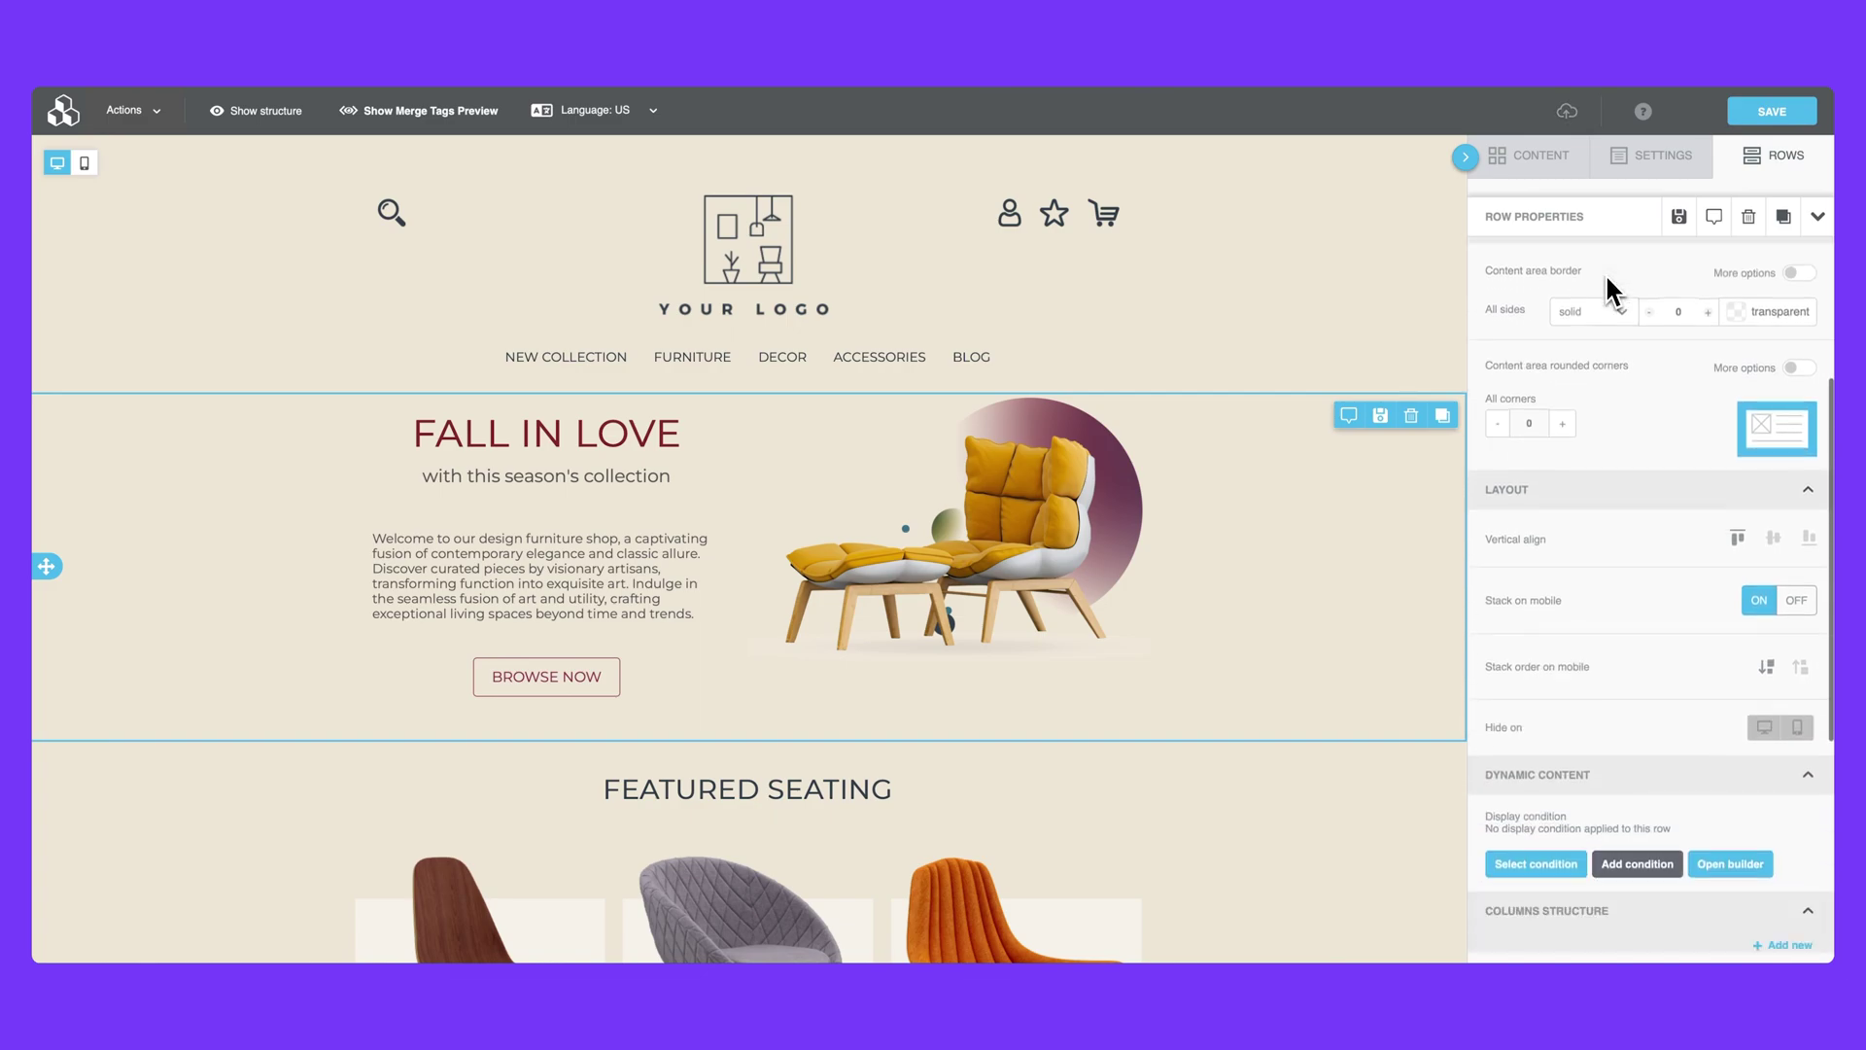
{"action": "scroll", "coordinate": [1607, 282], "scroll_direction": "down", "scroll_amount": 2}
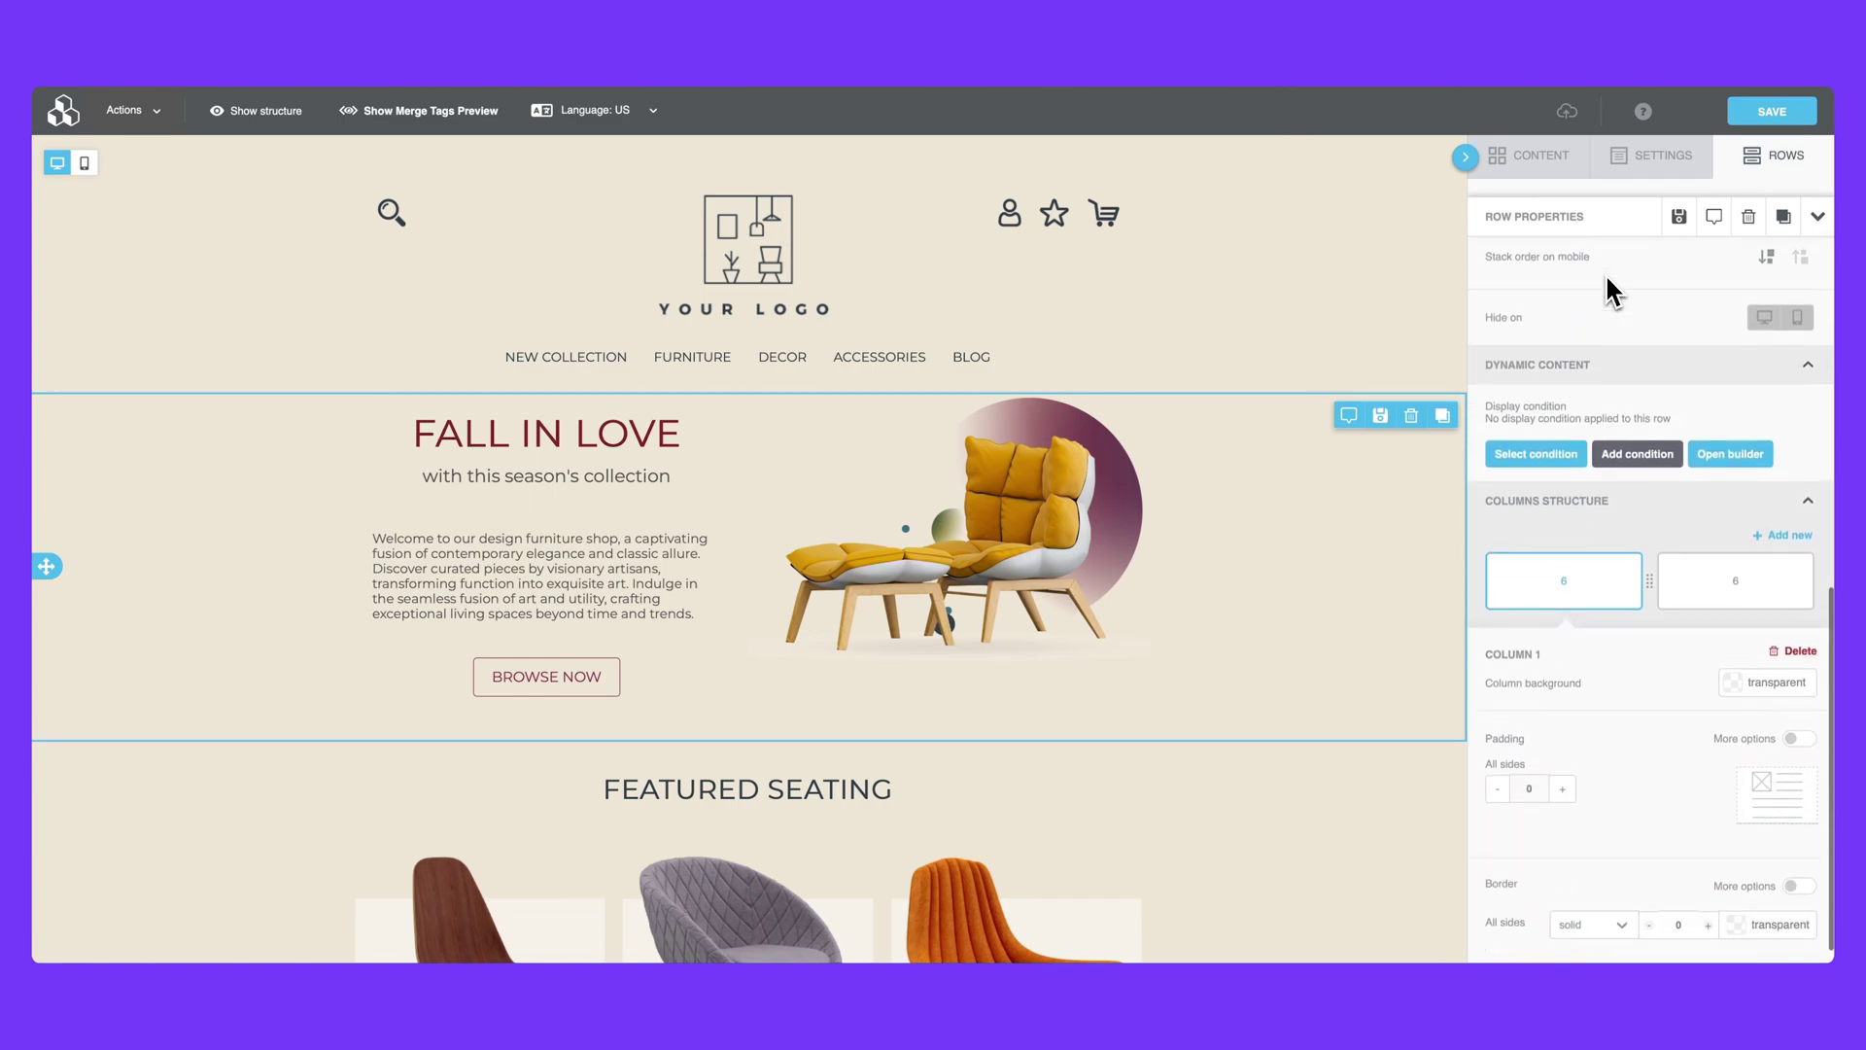
{"action": "scroll", "coordinate": [1607, 280], "scroll_direction": "up", "scroll_amount": 4}
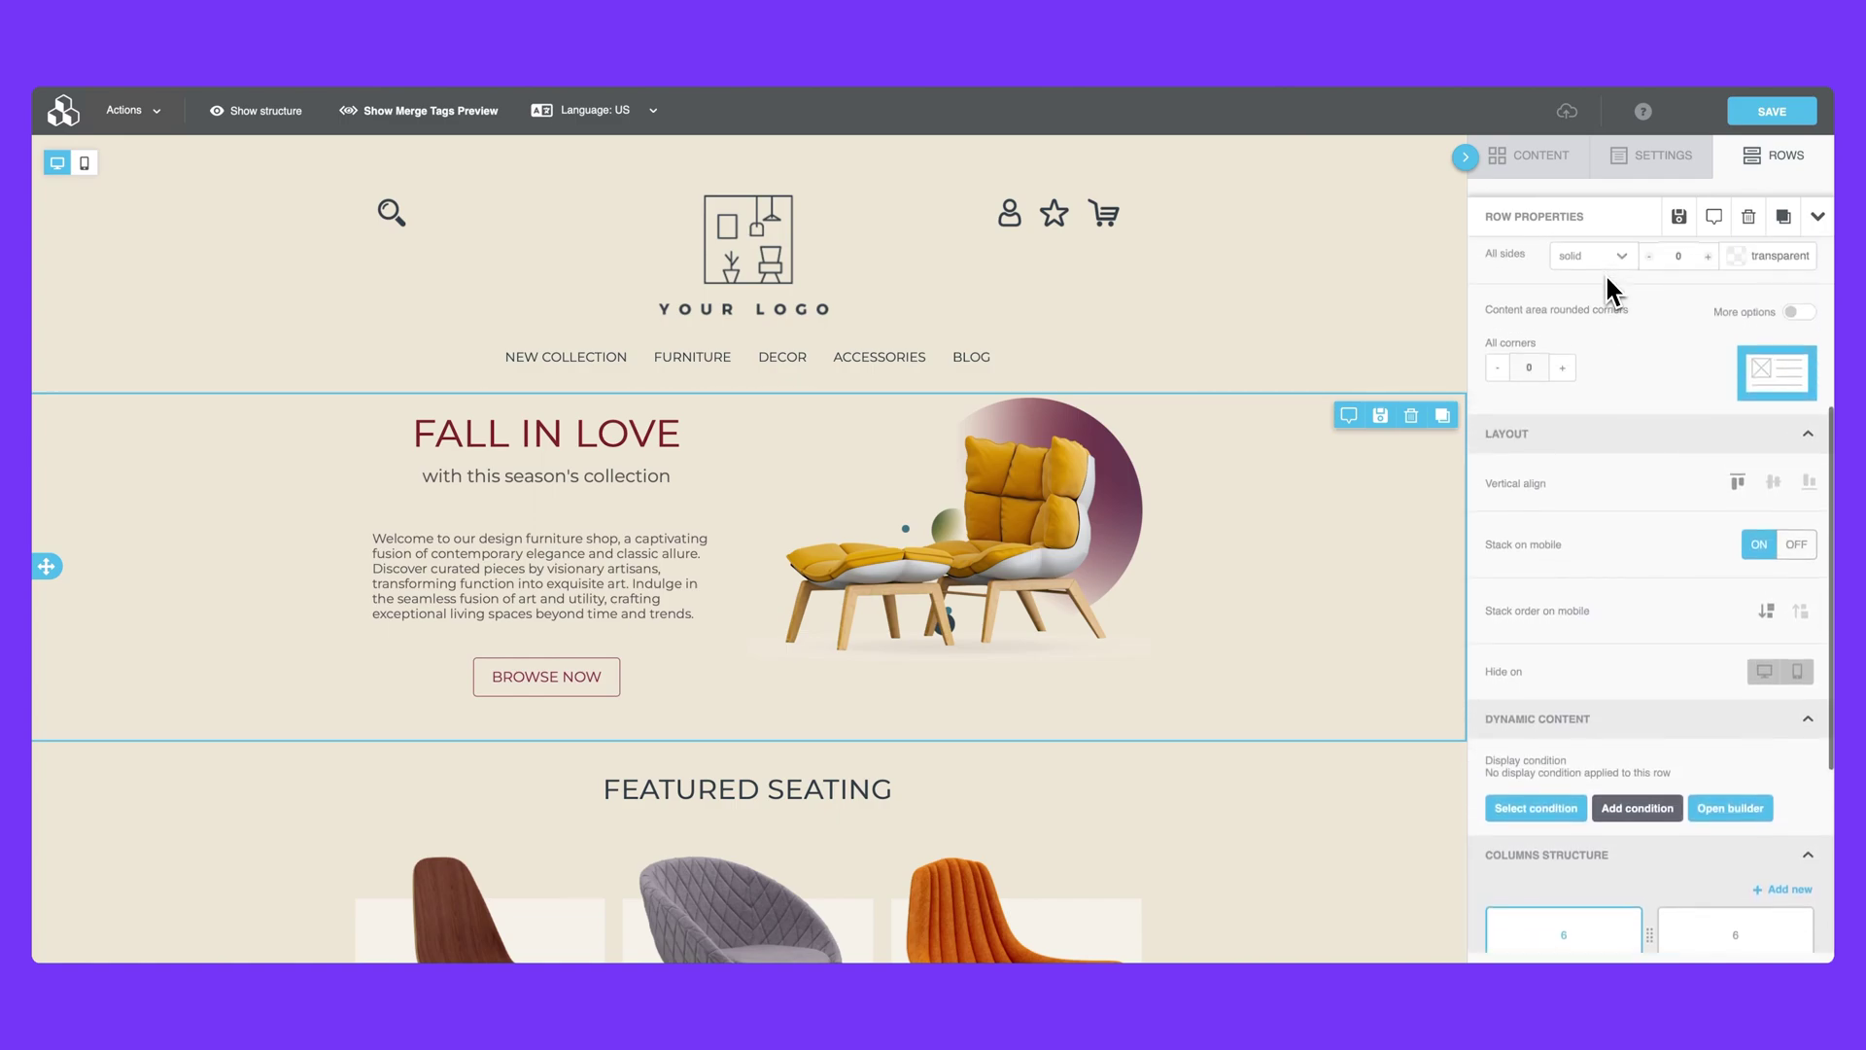
{"action": "scroll", "coordinate": [1605, 273], "scroll_direction": "up", "scroll_amount": 3}
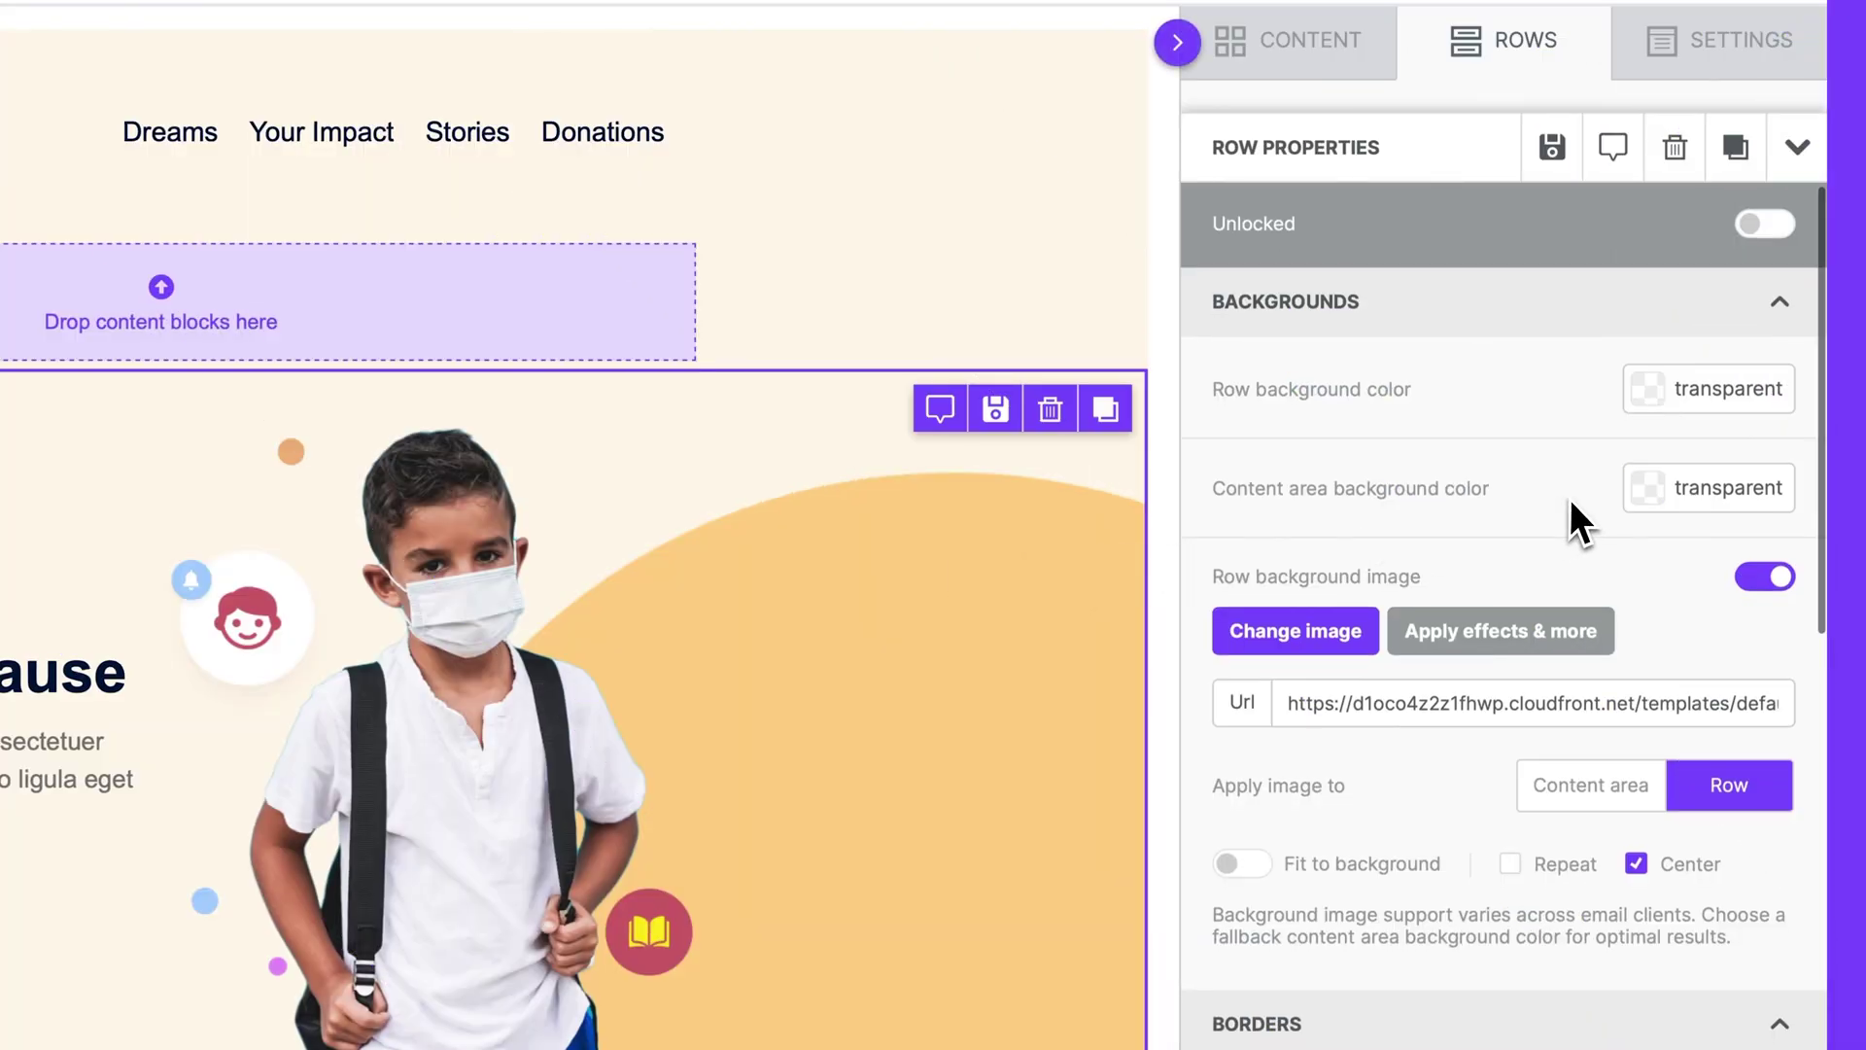
{"action": "scroll", "coordinate": [1571, 498], "scroll_direction": "down", "scroll_amount": 10}
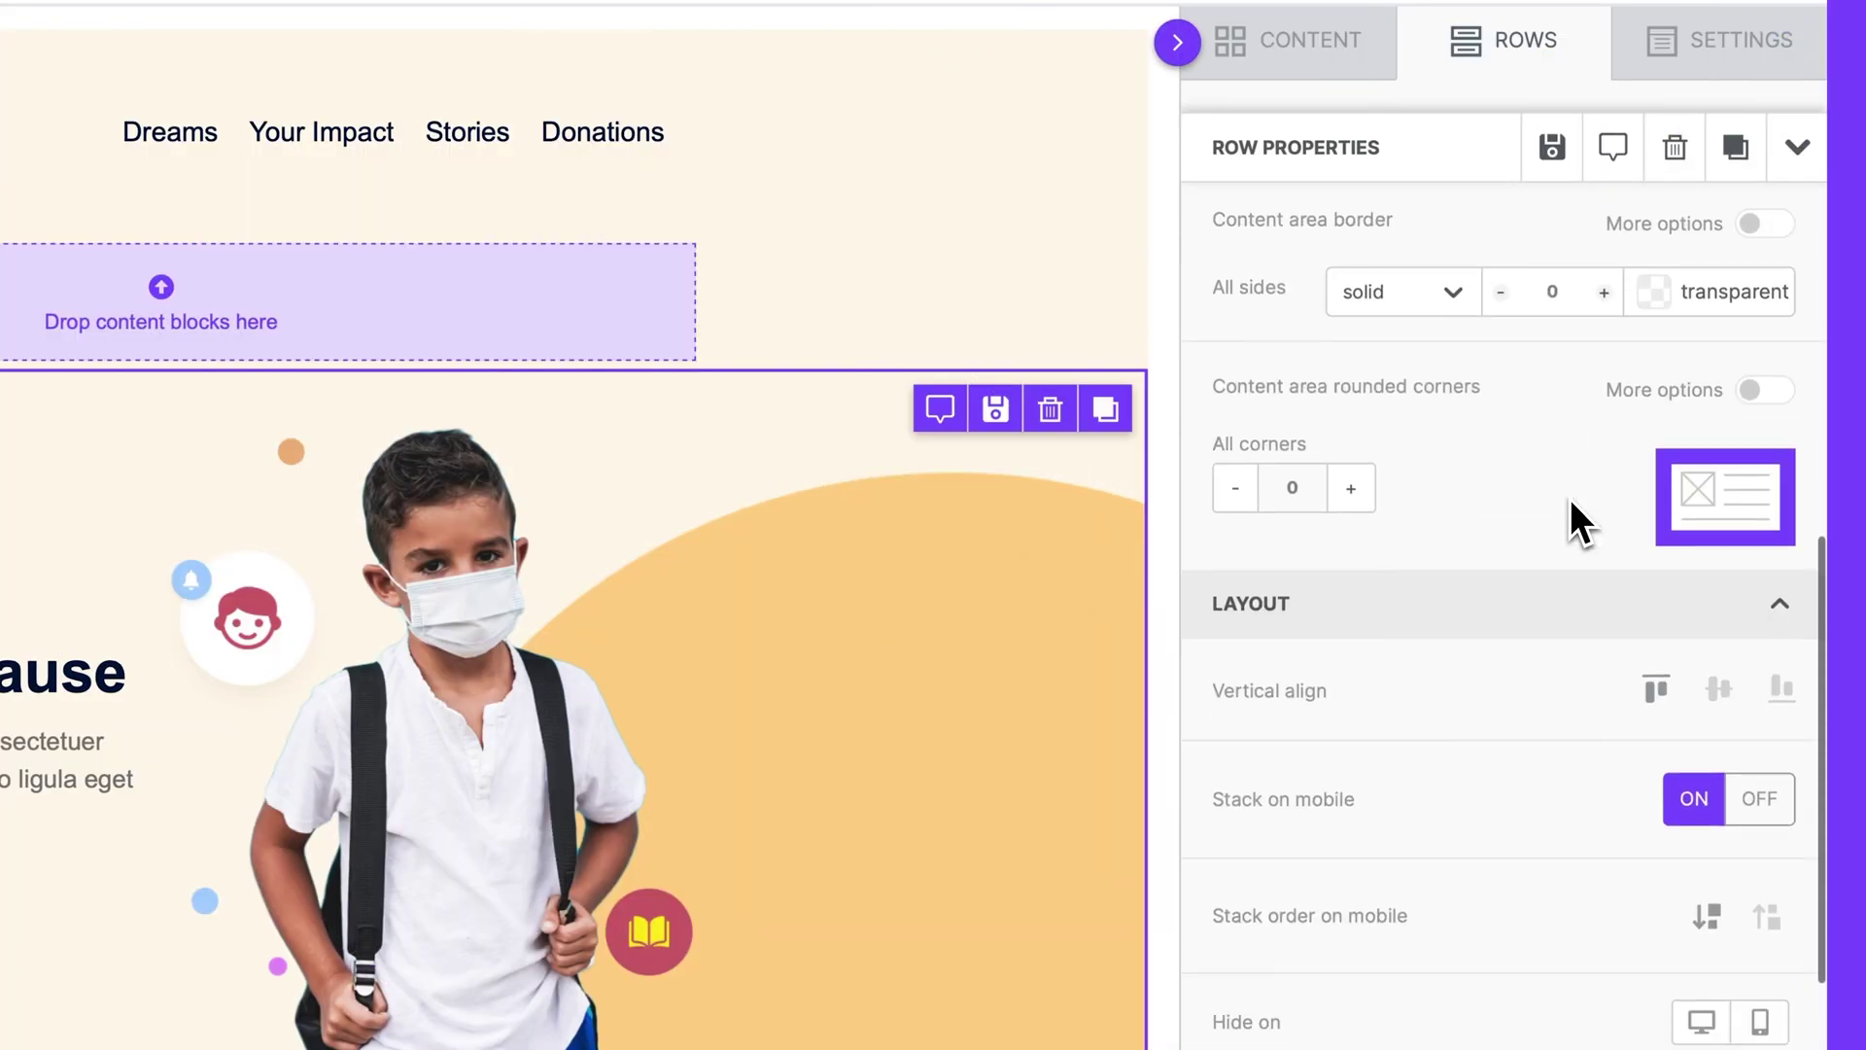
{"action": "scroll", "coordinate": [1570, 499], "scroll_direction": "down", "scroll_amount": 10}
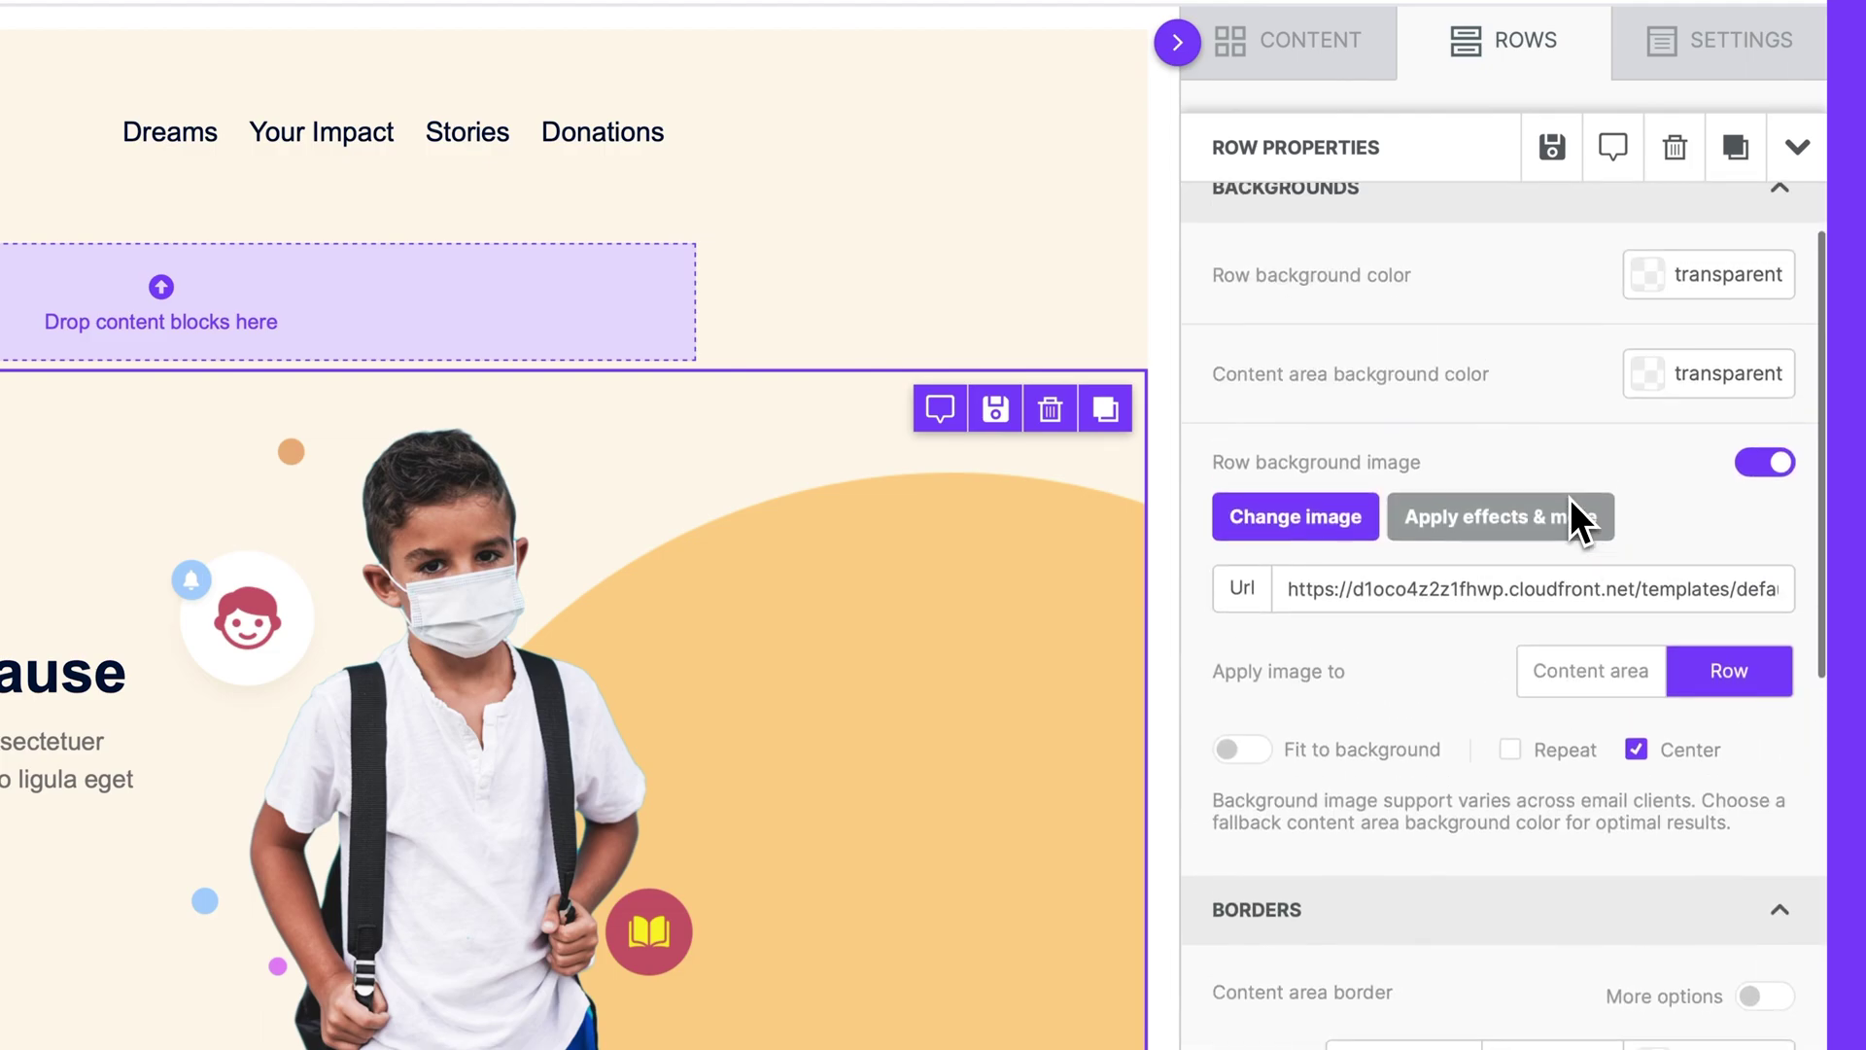
{"action": "scroll", "coordinate": [1571, 498], "scroll_direction": "up", "scroll_amount": 2}
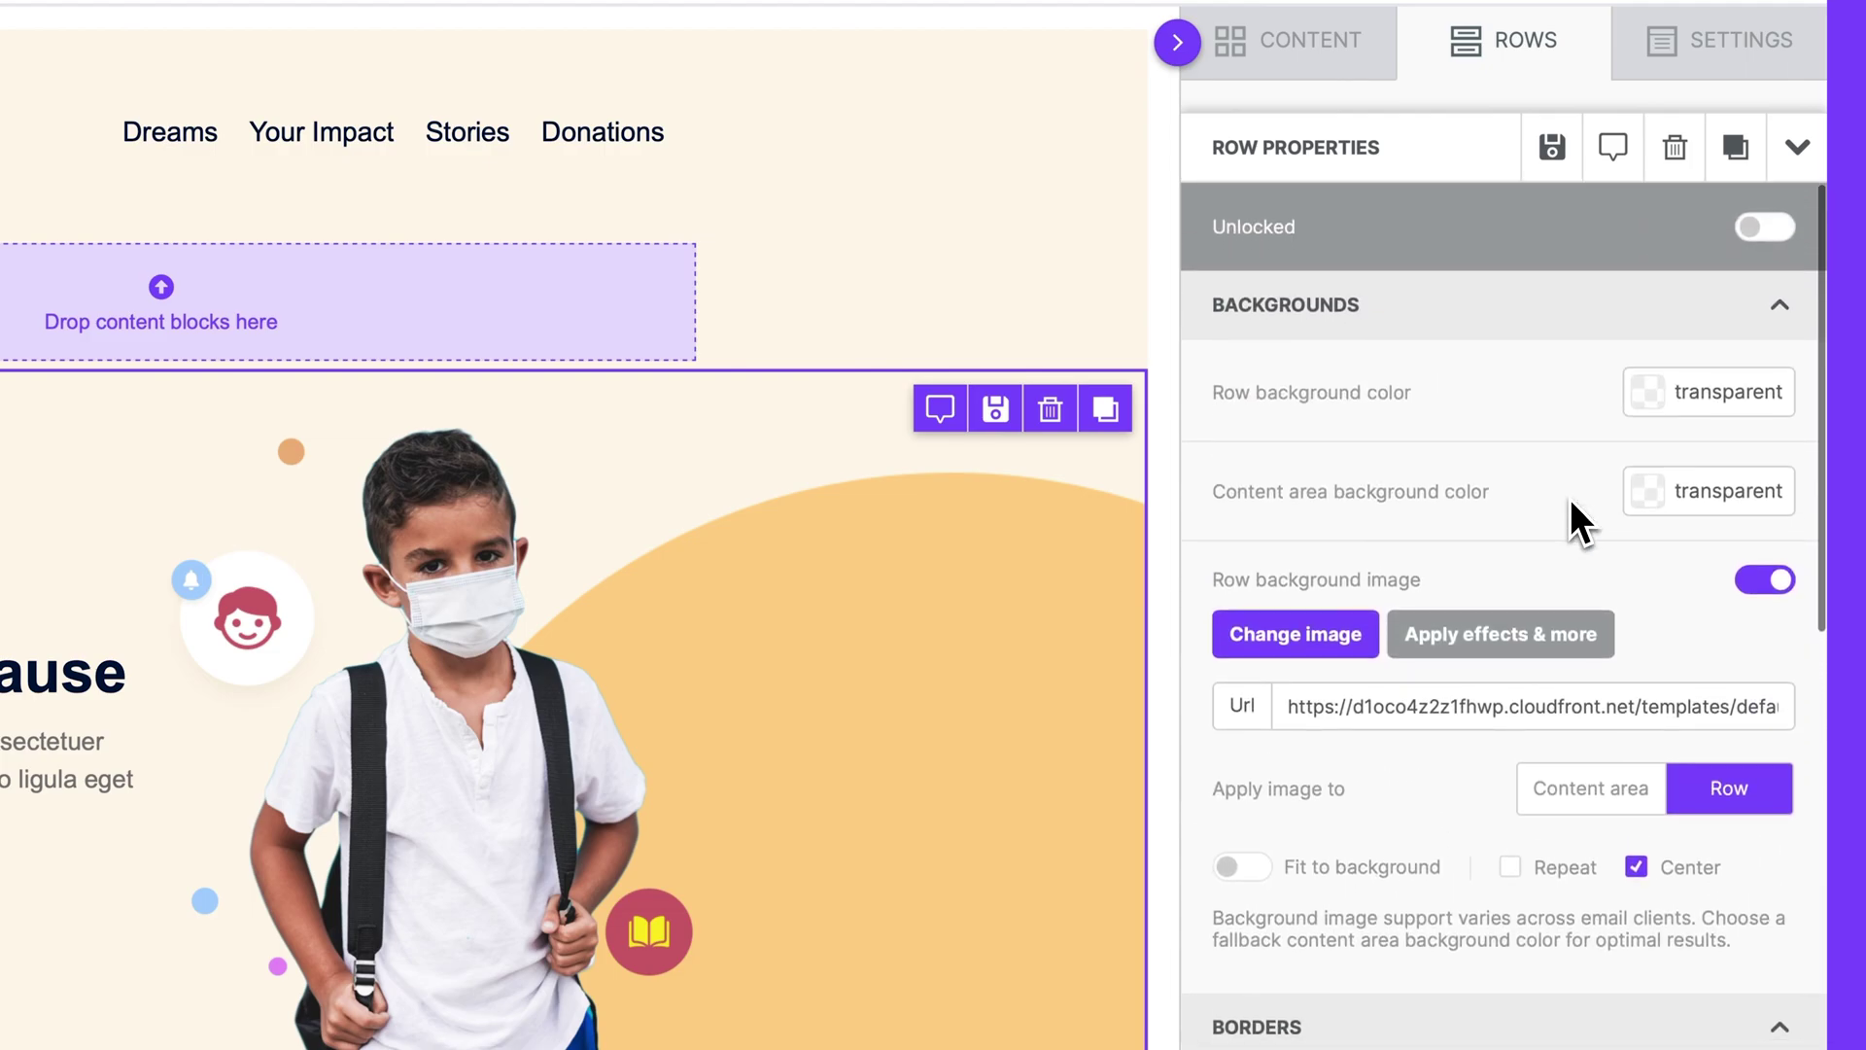